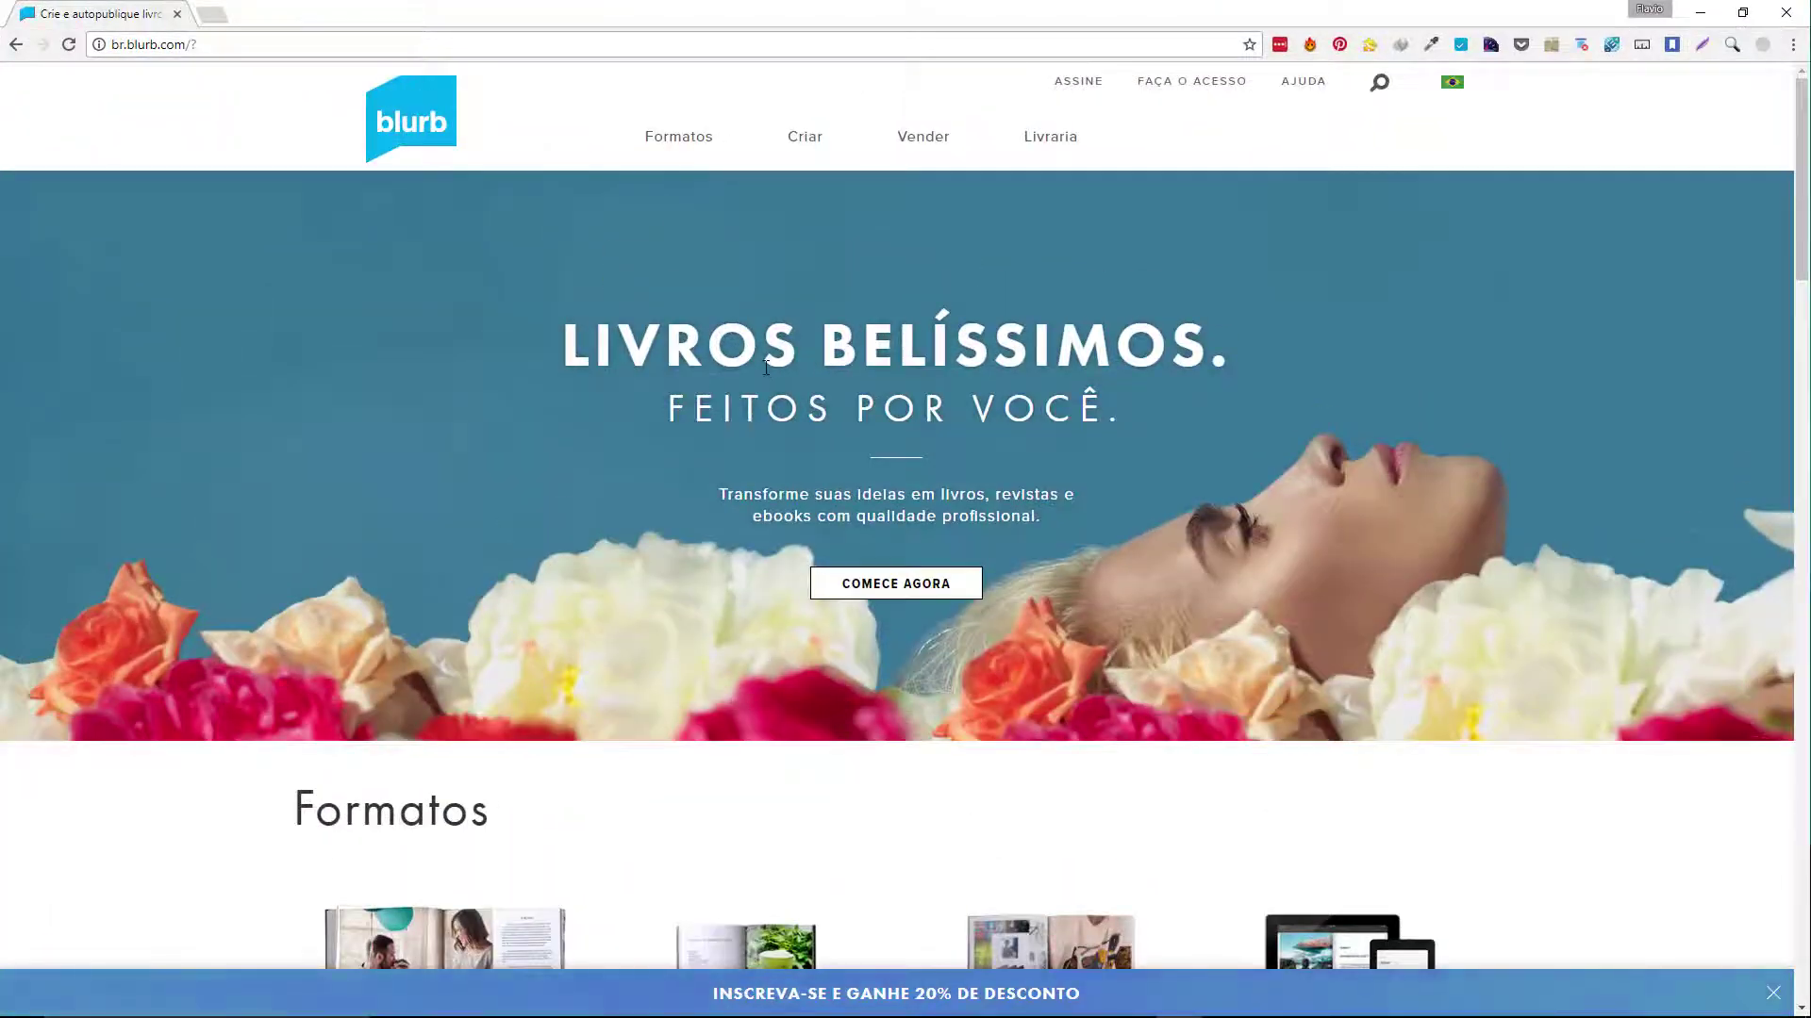
Scroll through the browser page, then minimize Chrome to reach Lightroom.
scroll(764, 368, down, 2)
scroll(763, 368, down, 3)
scroll(762, 372, down, 4)
scroll(764, 374, down, 5)
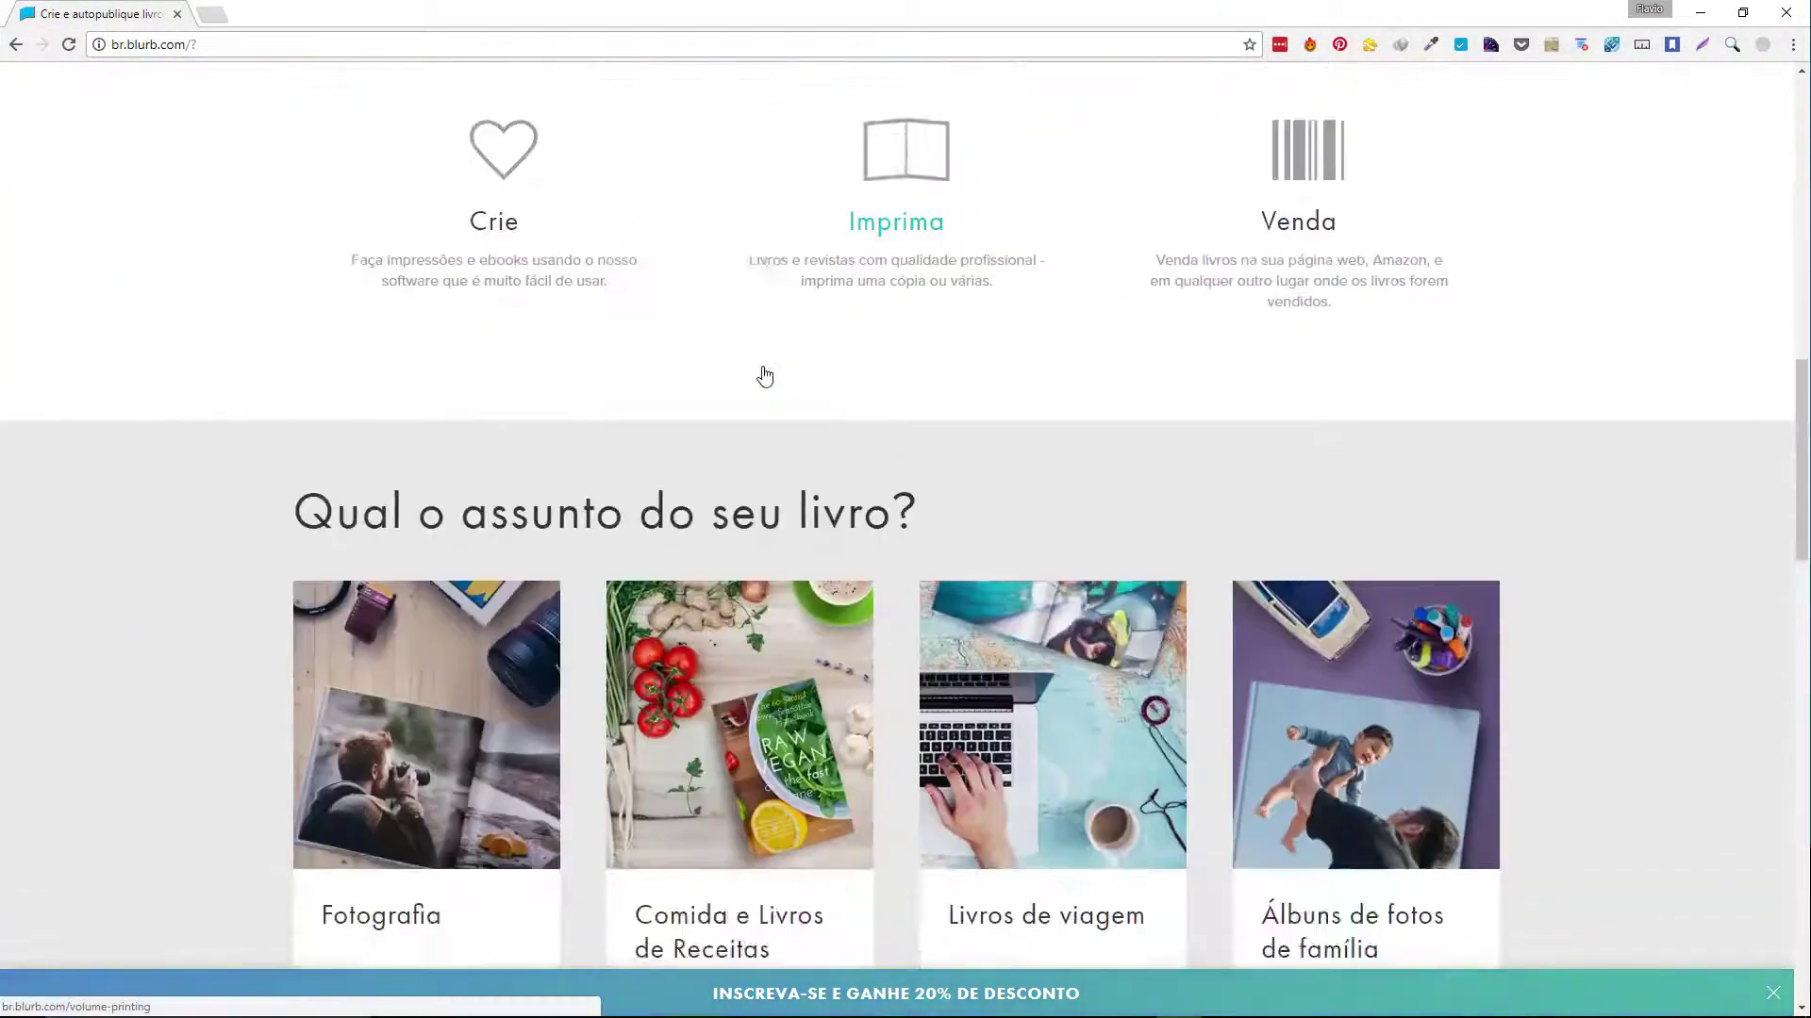
scroll(764, 376, down, 6)
scroll(764, 375, down, 6)
scroll(764, 375, down, 3)
scroll(764, 374, down, 2)
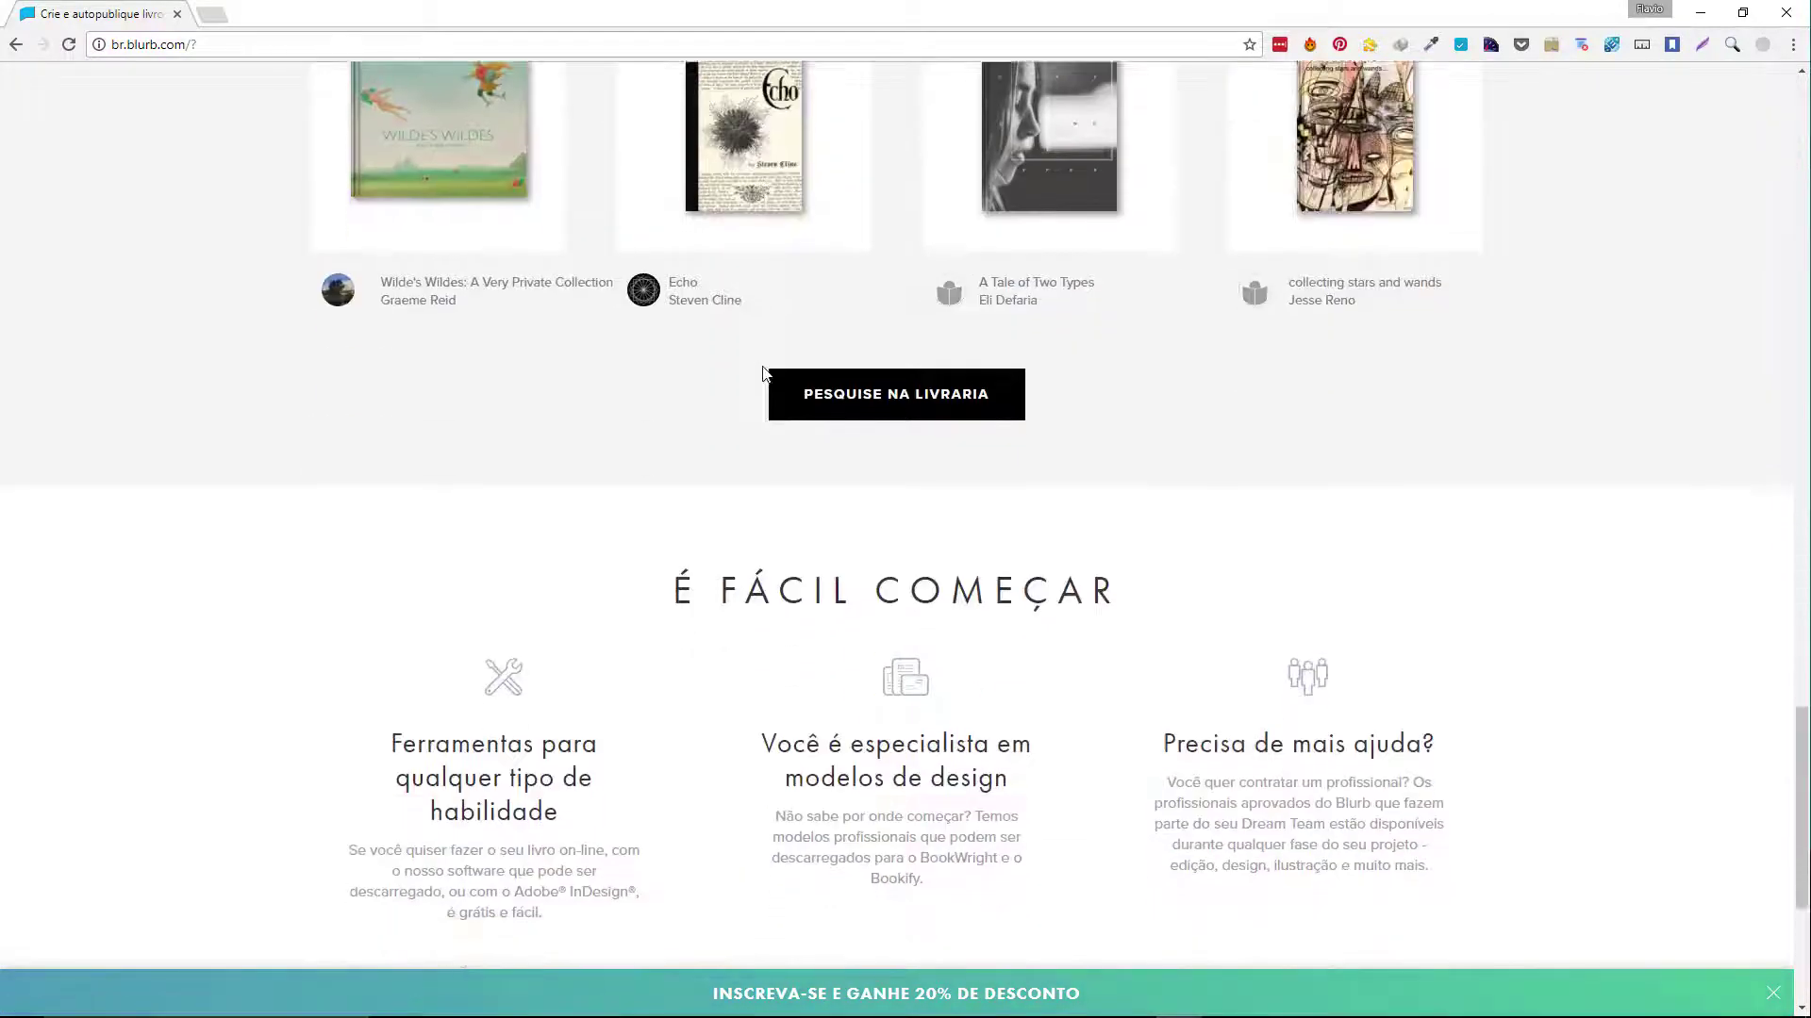
scroll(764, 374, down, 4)
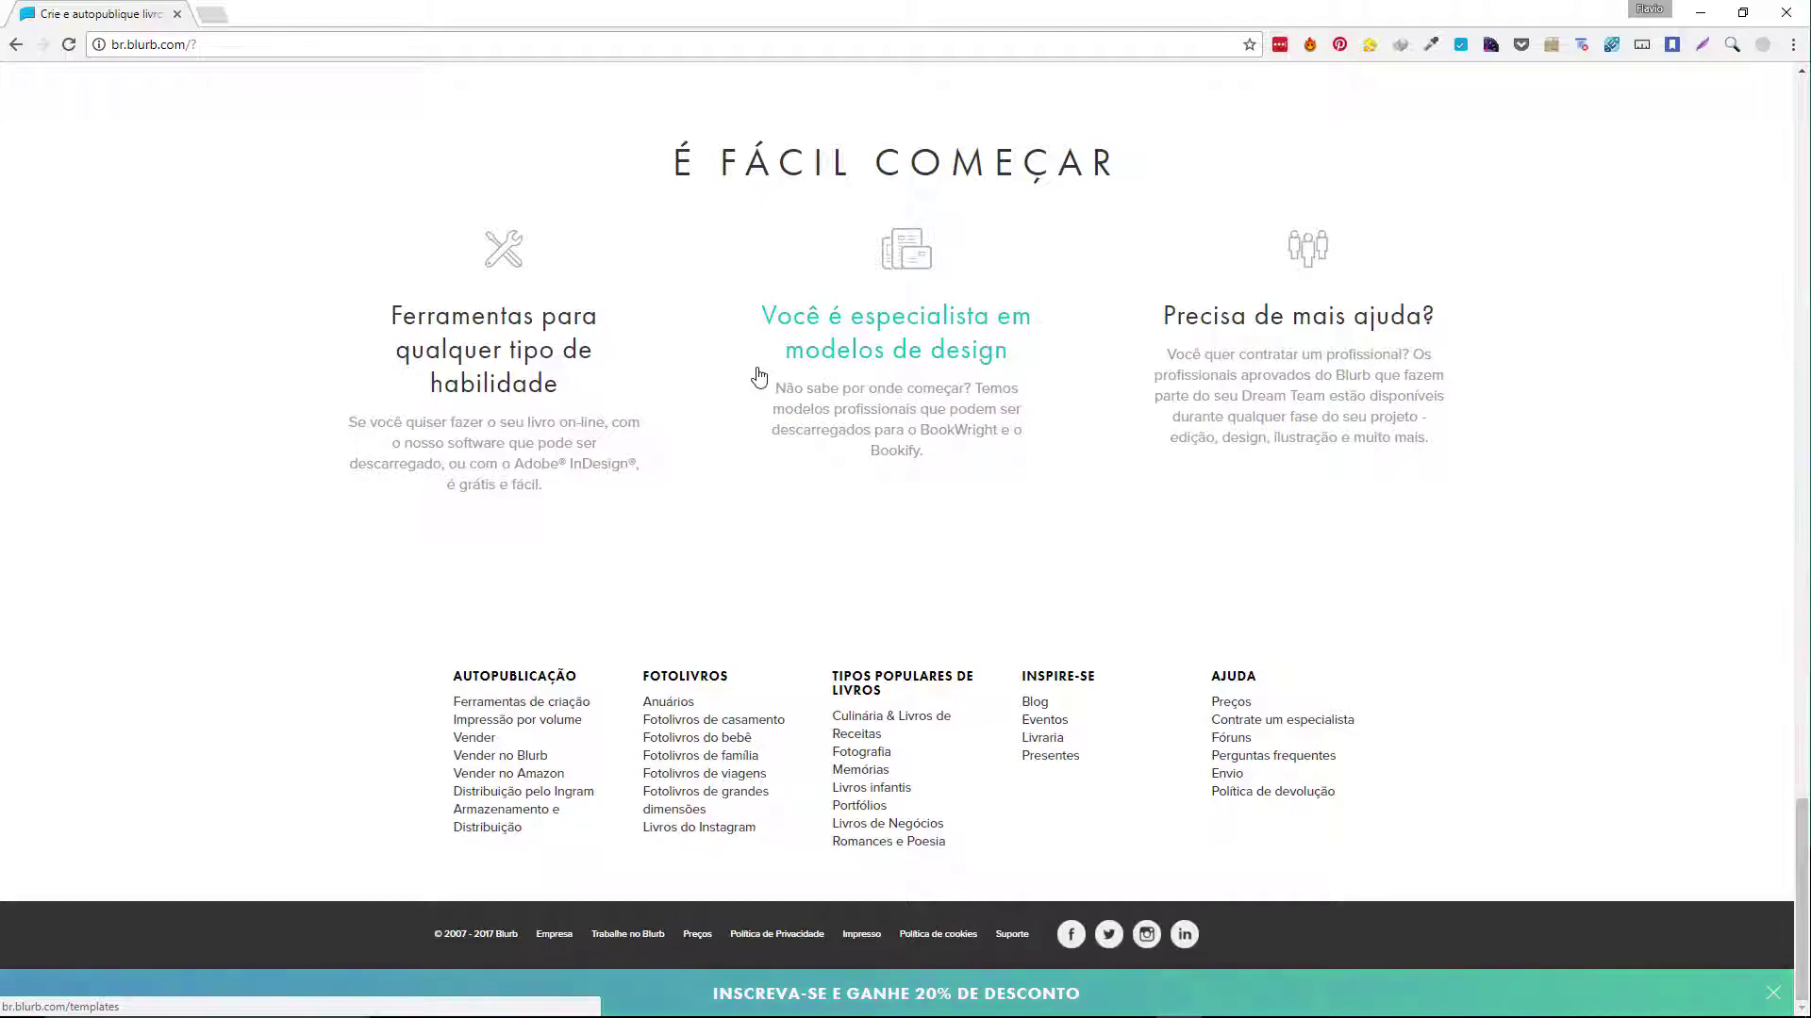
scroll(759, 376, up, 5)
scroll(759, 376, up, 6)
scroll(757, 376, up, 5)
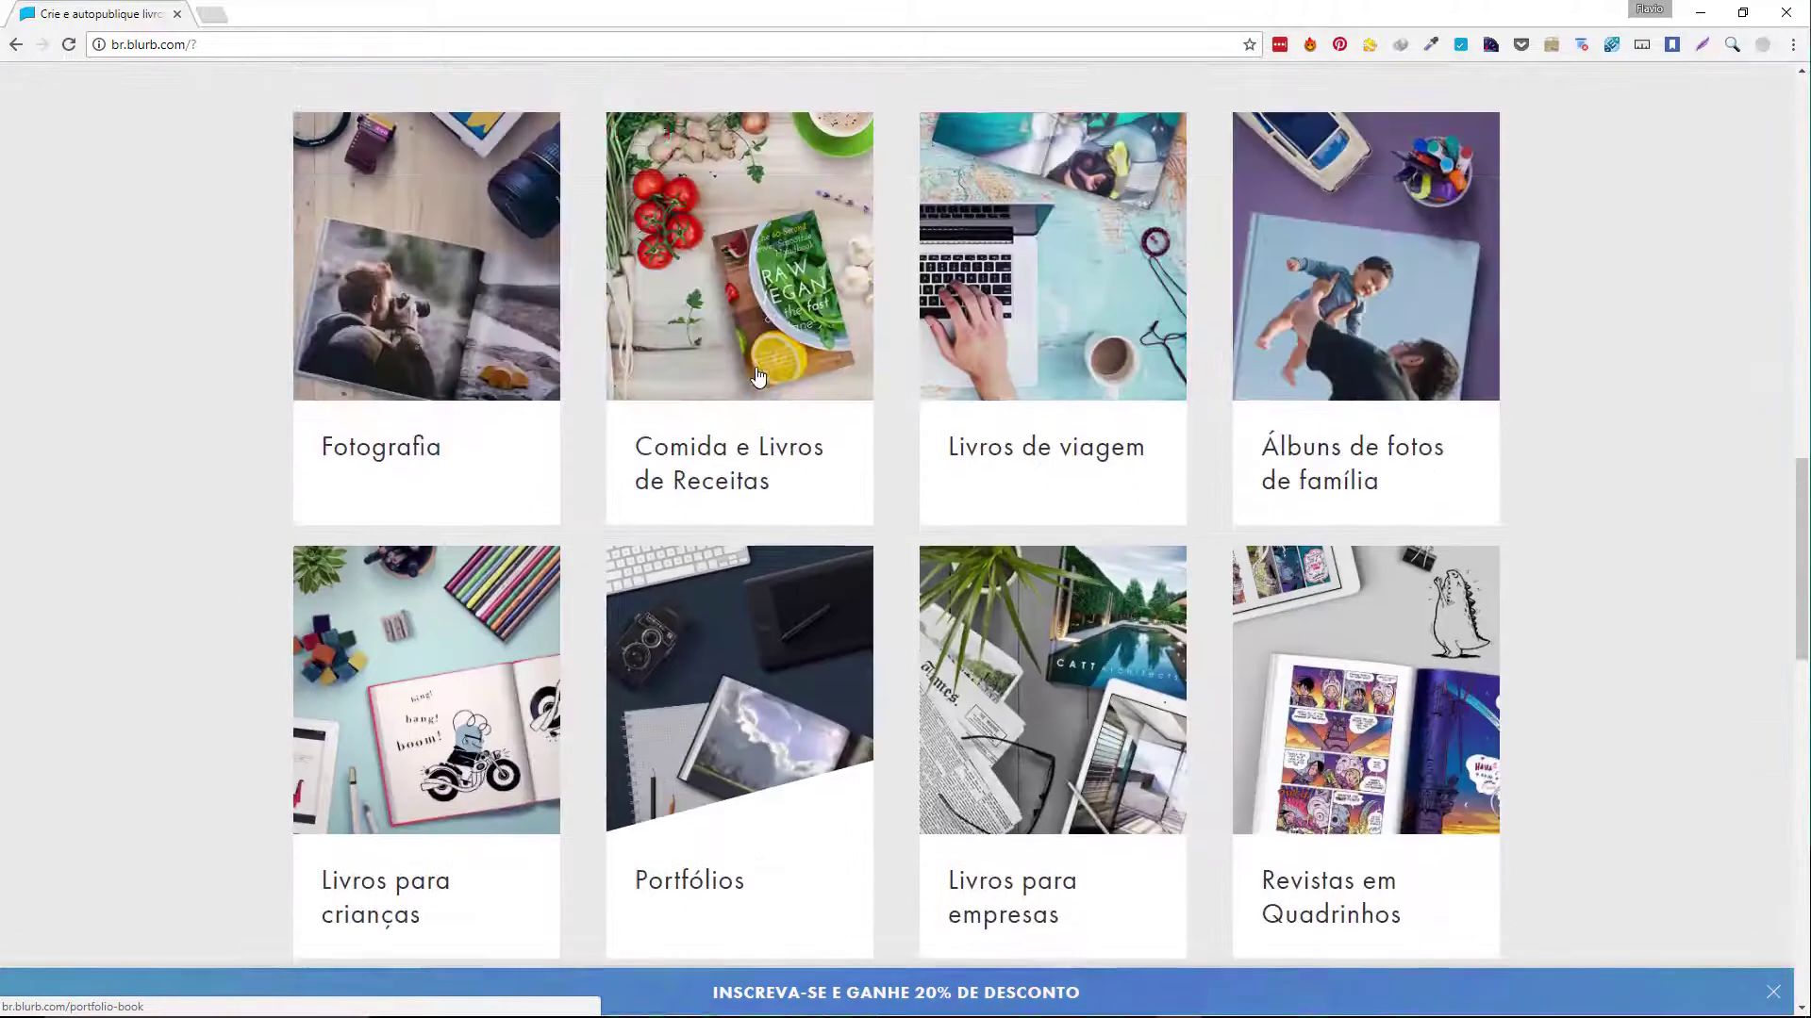
scroll(757, 376, up, 5)
scroll(757, 377, up, 5)
scroll(755, 376, up, 4)
scroll(755, 377, down, 2)
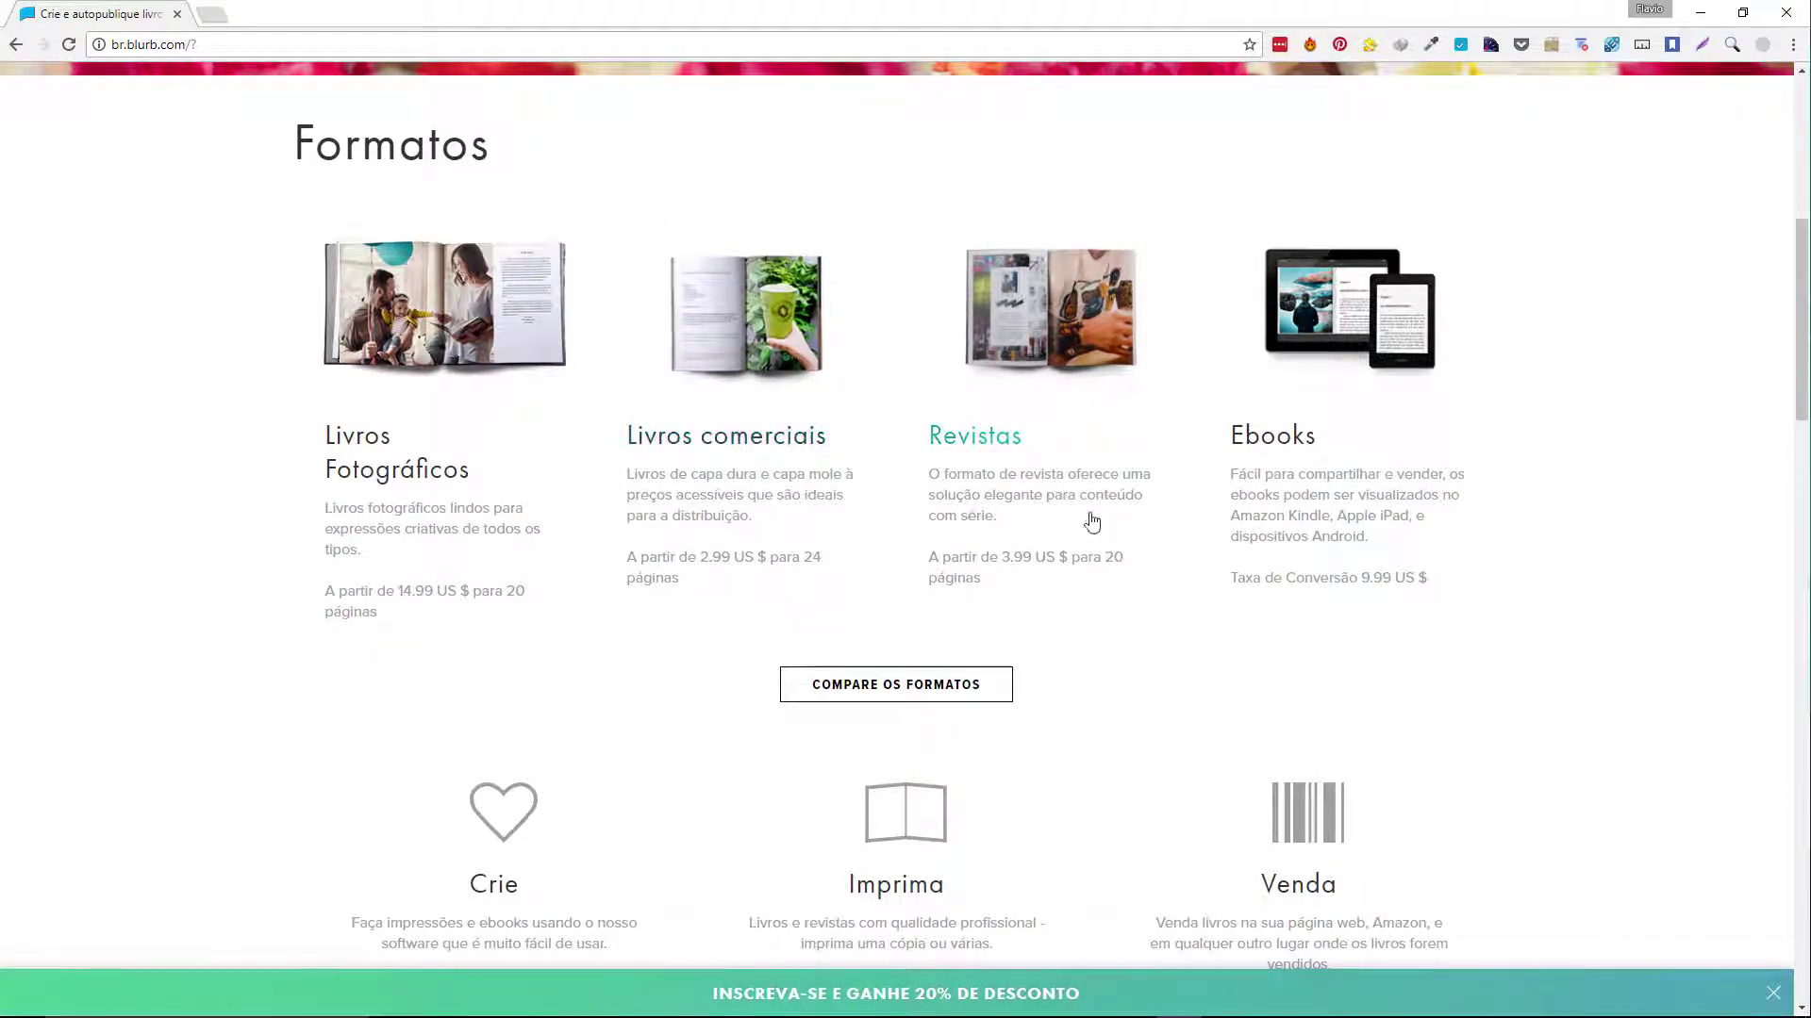
scroll(568, 468, down, 4)
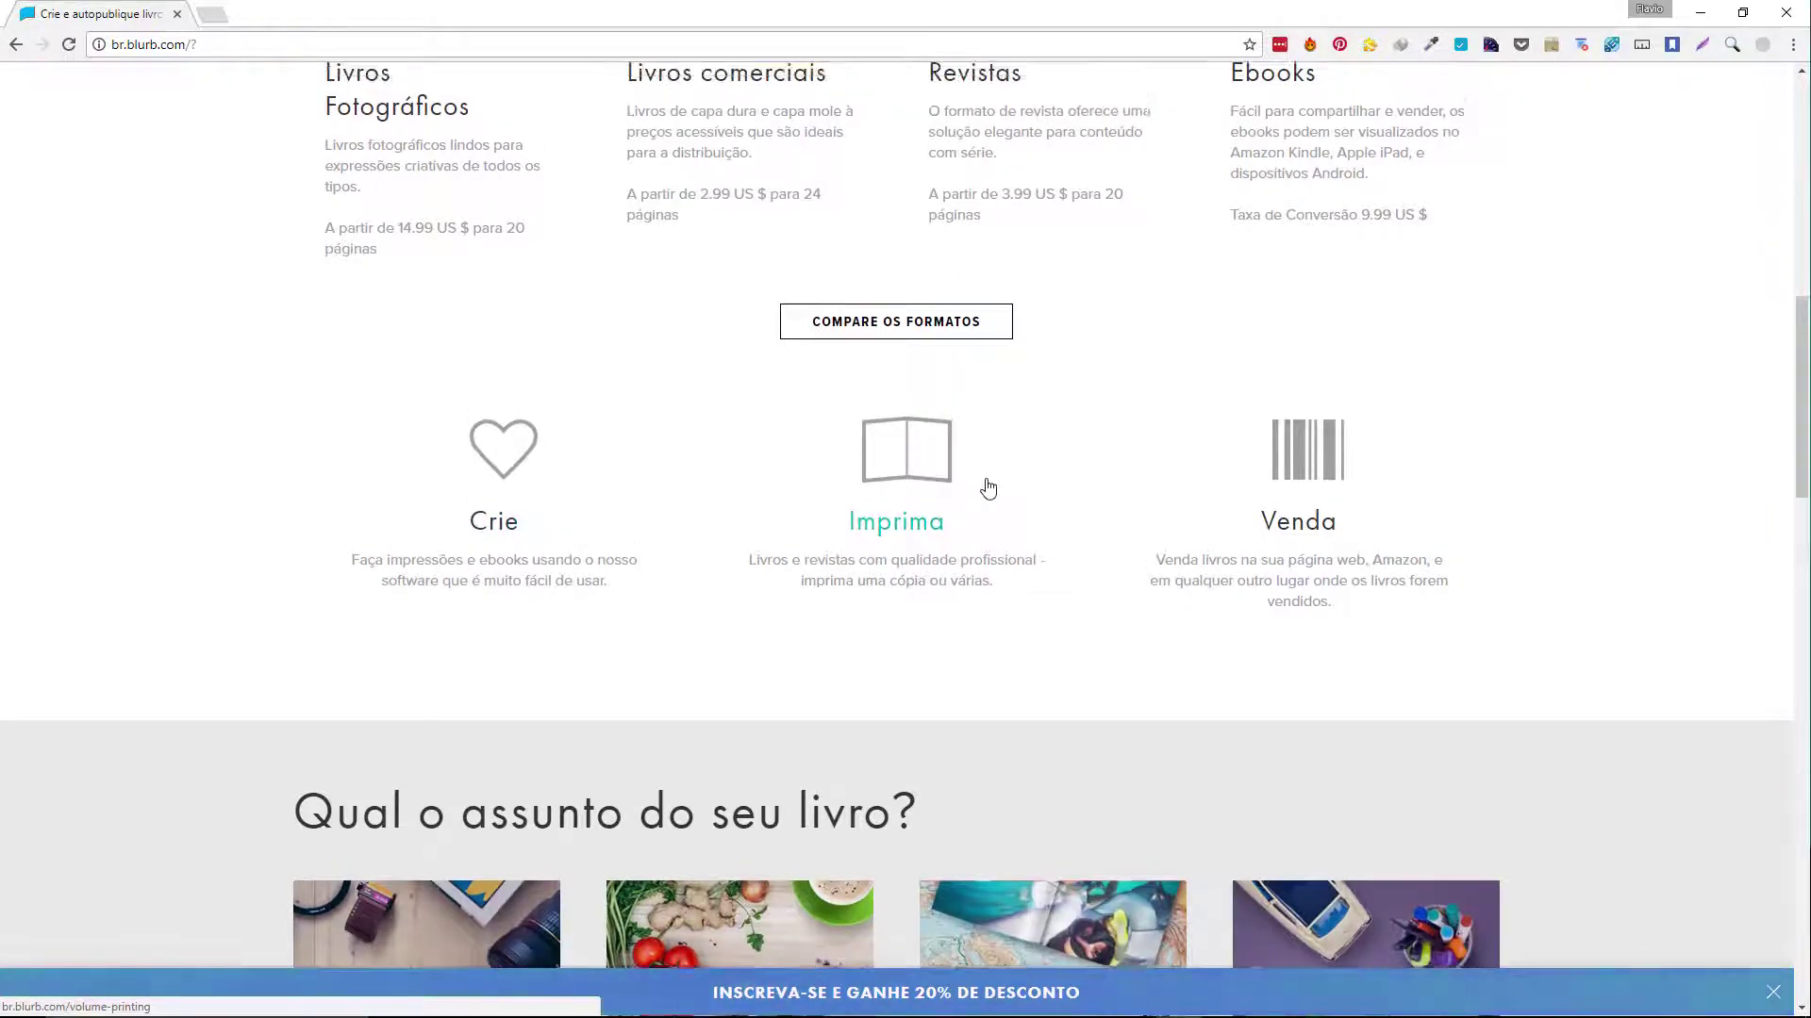
scroll(988, 488, up, 7)
scroll(943, 472, up, 4)
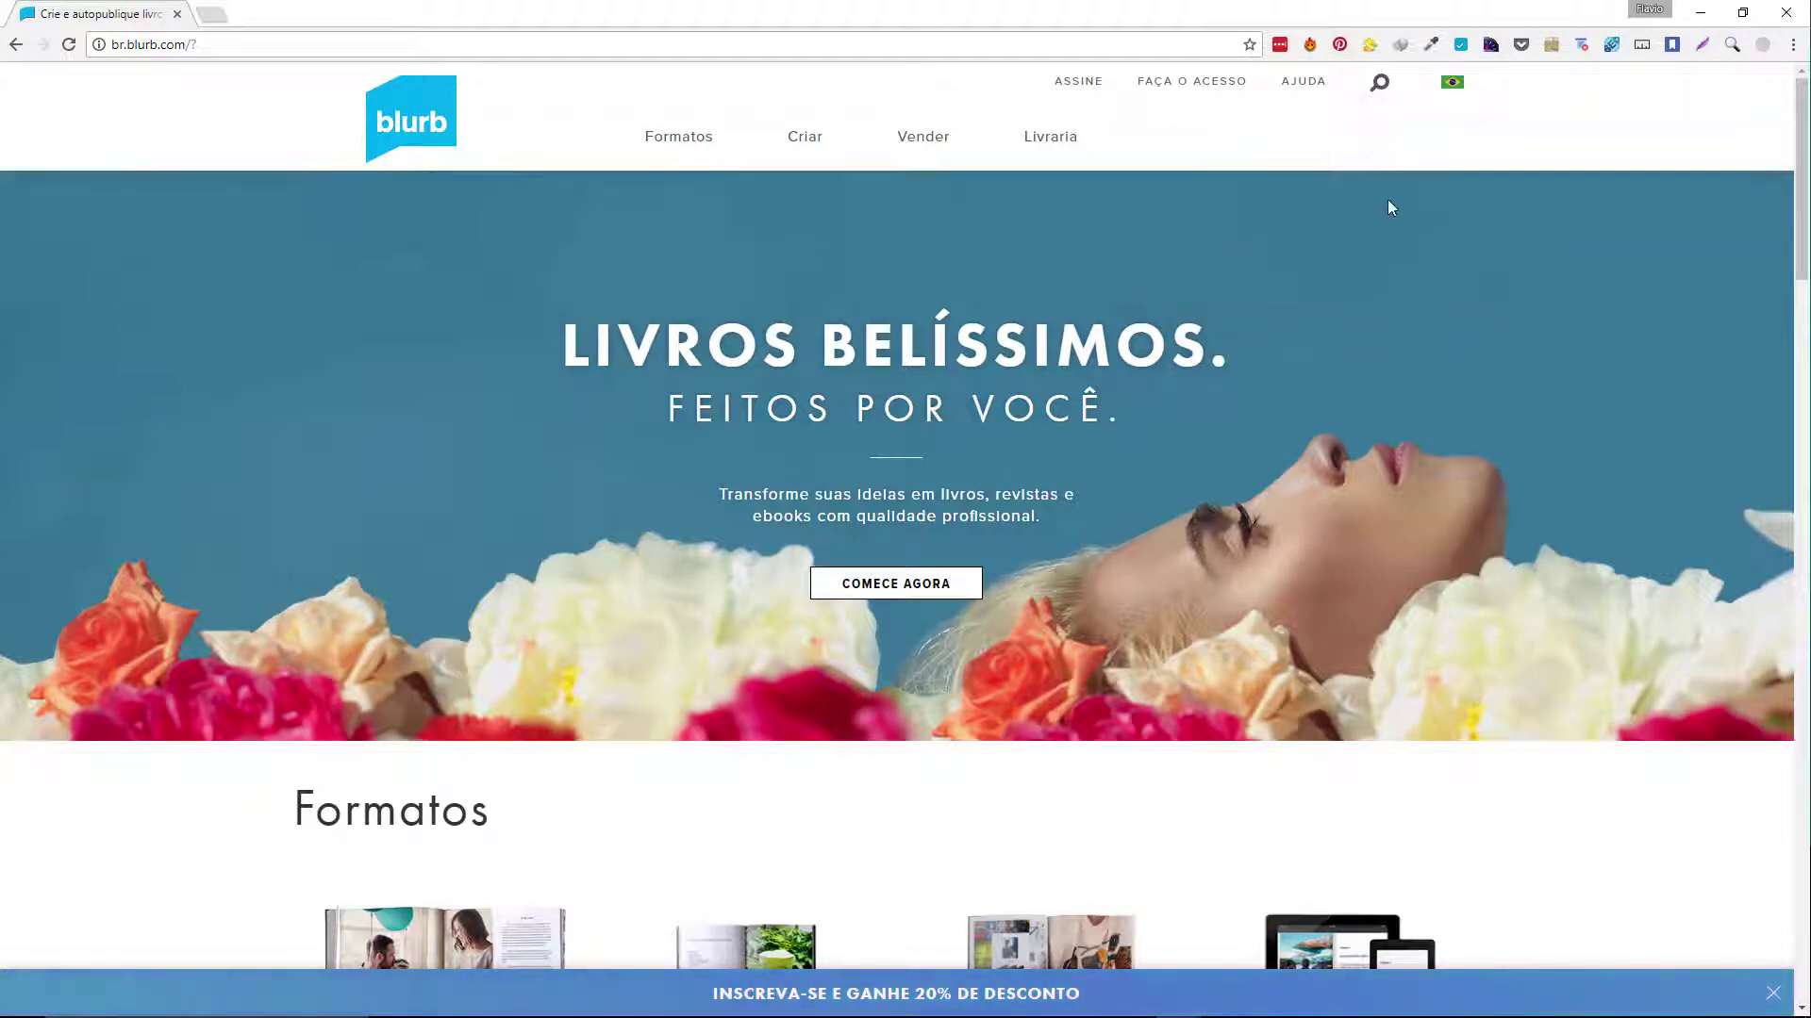
scroll(1385, 200, down, 6)
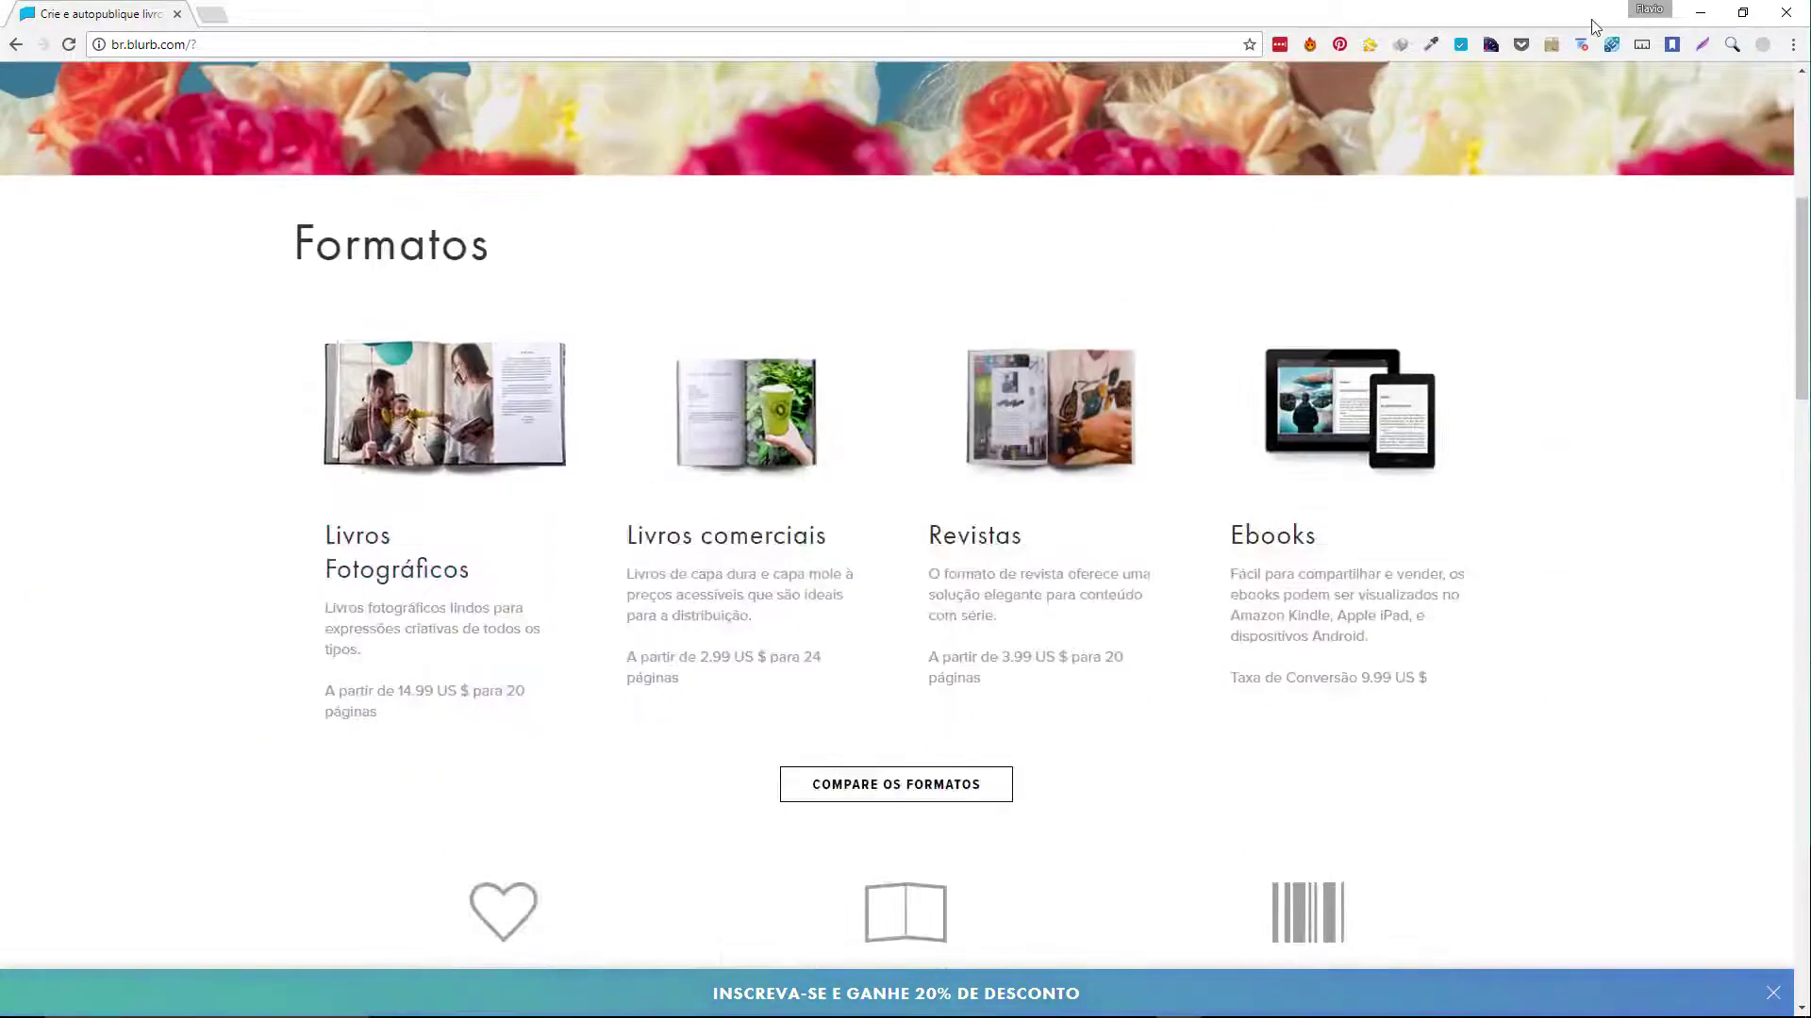
click(1701, 13)
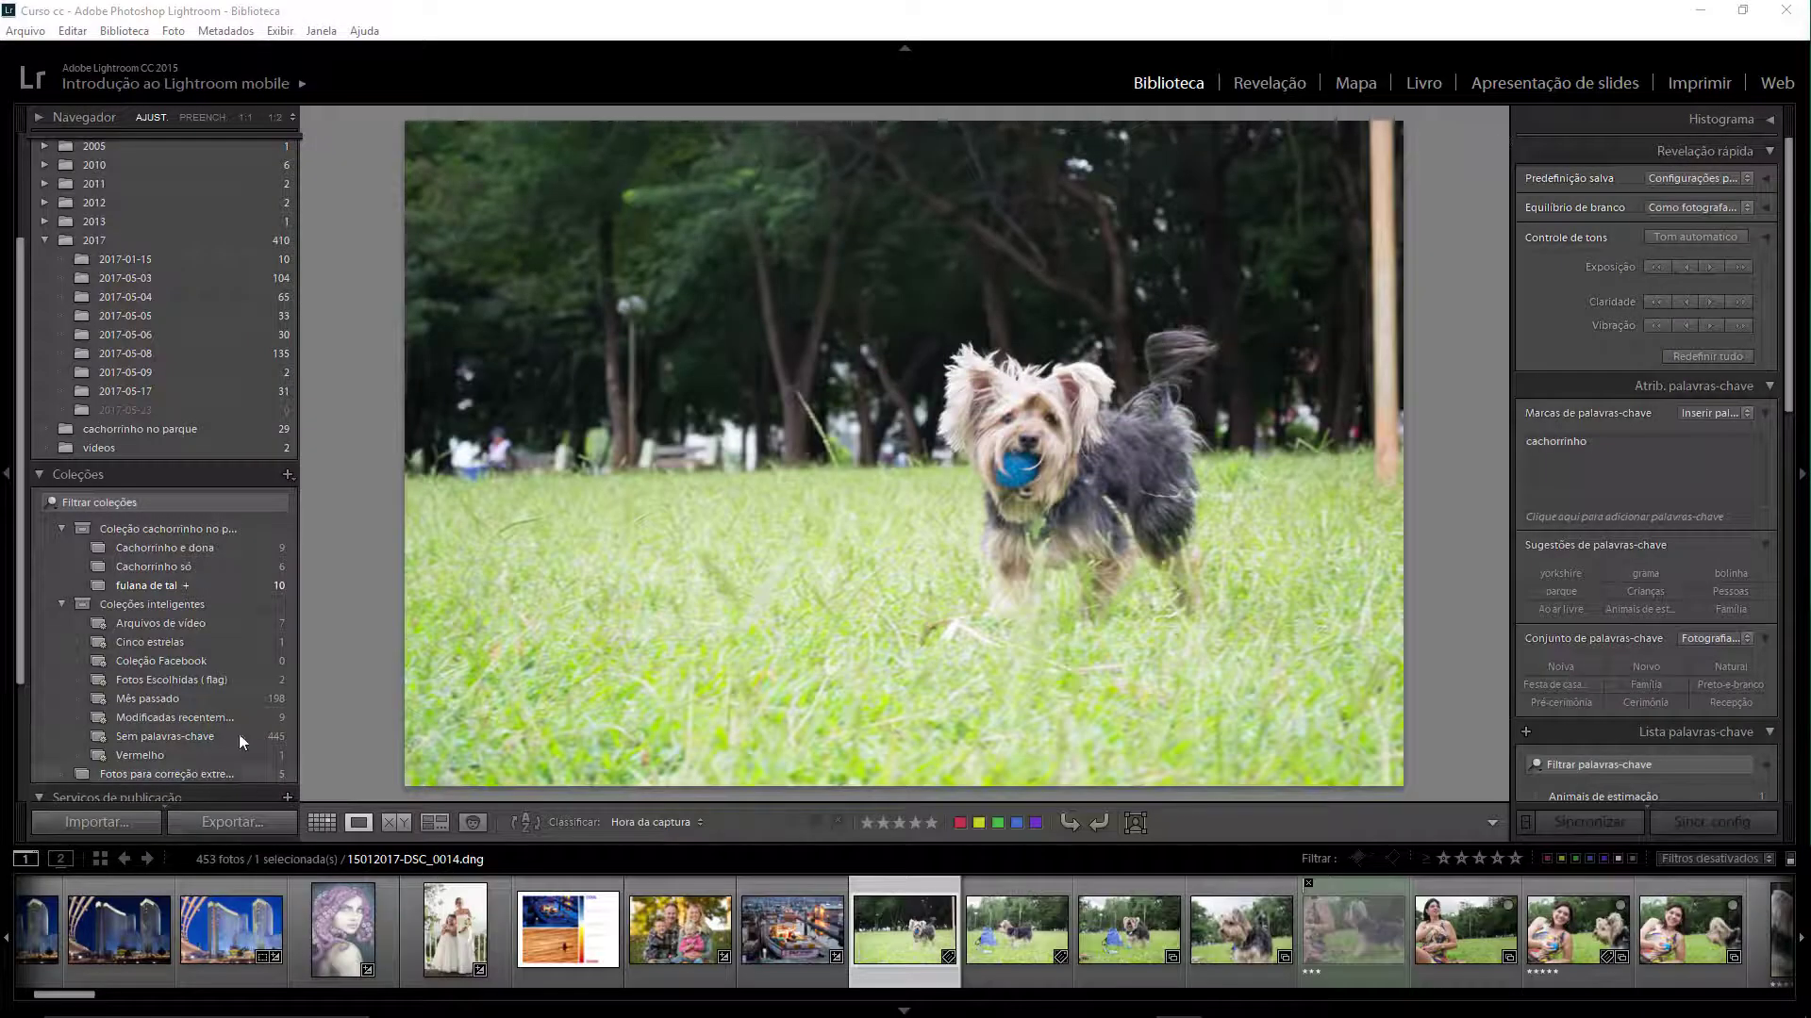
Select the whole run of 41 dog photos in the filmstrip.
scroll(207, 589, up, 3)
scroll(209, 594, down, 5)
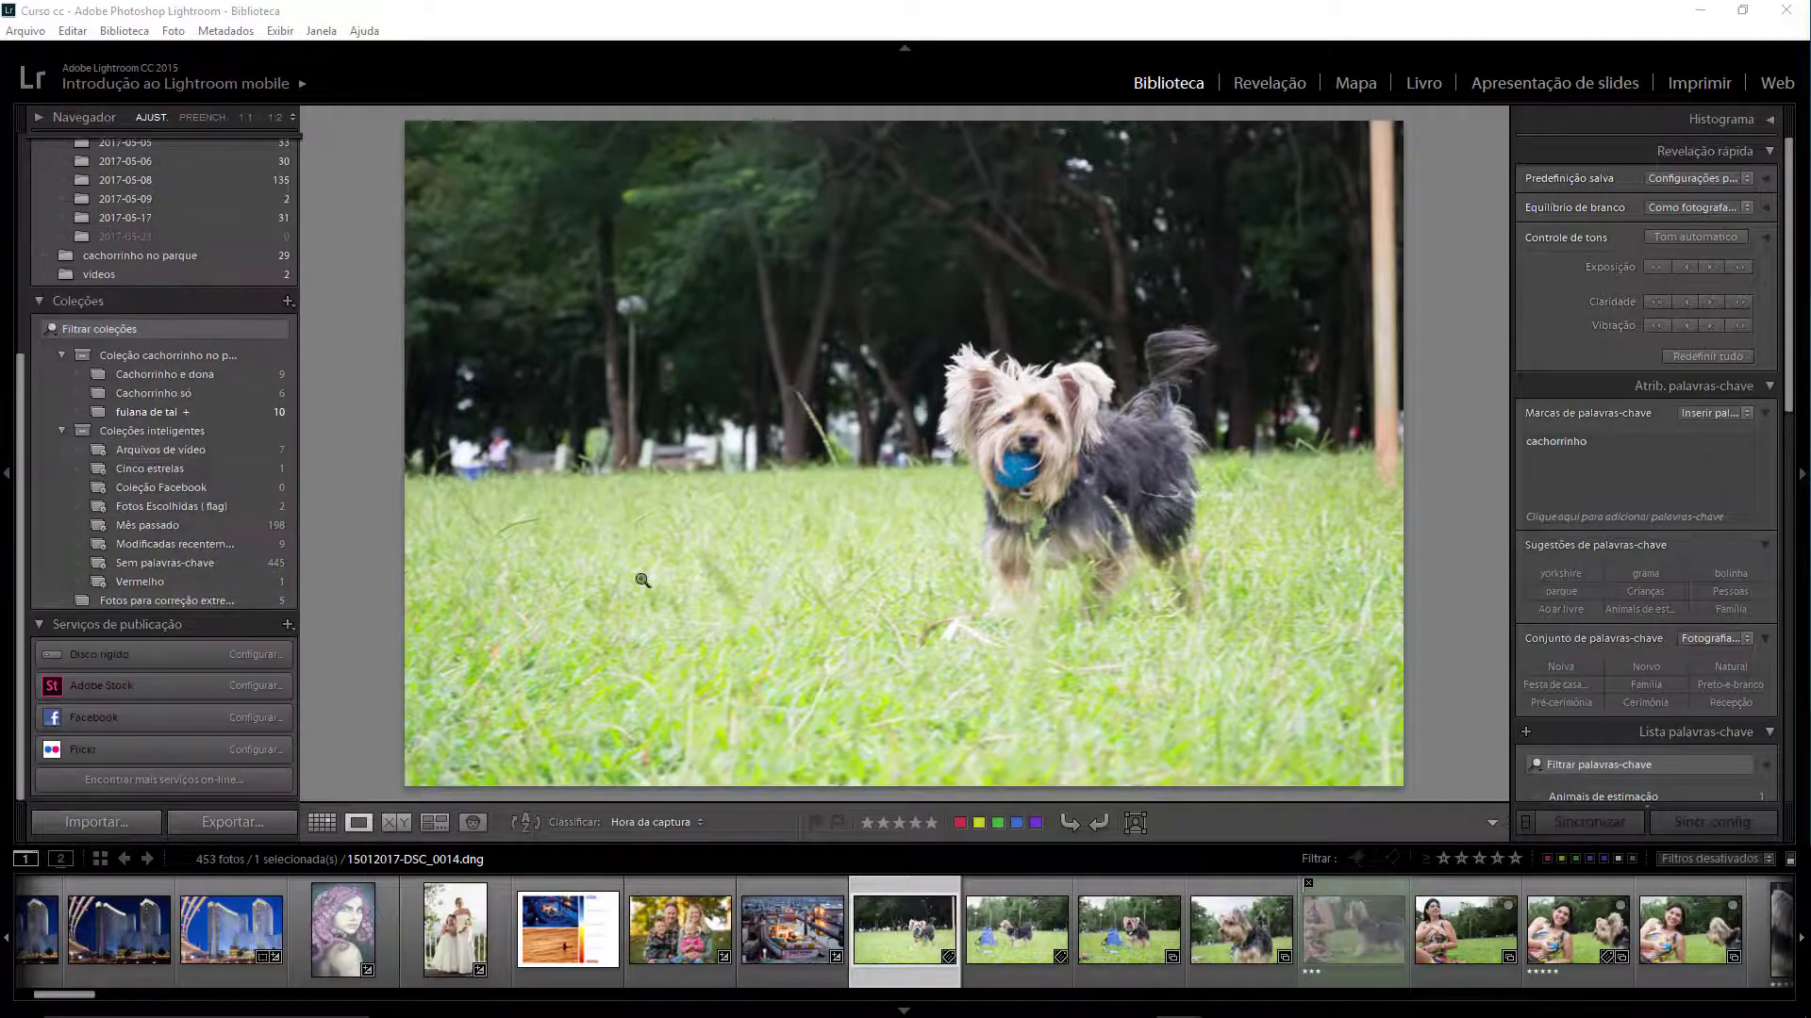
key(Left)
key(Left)
key(Left)
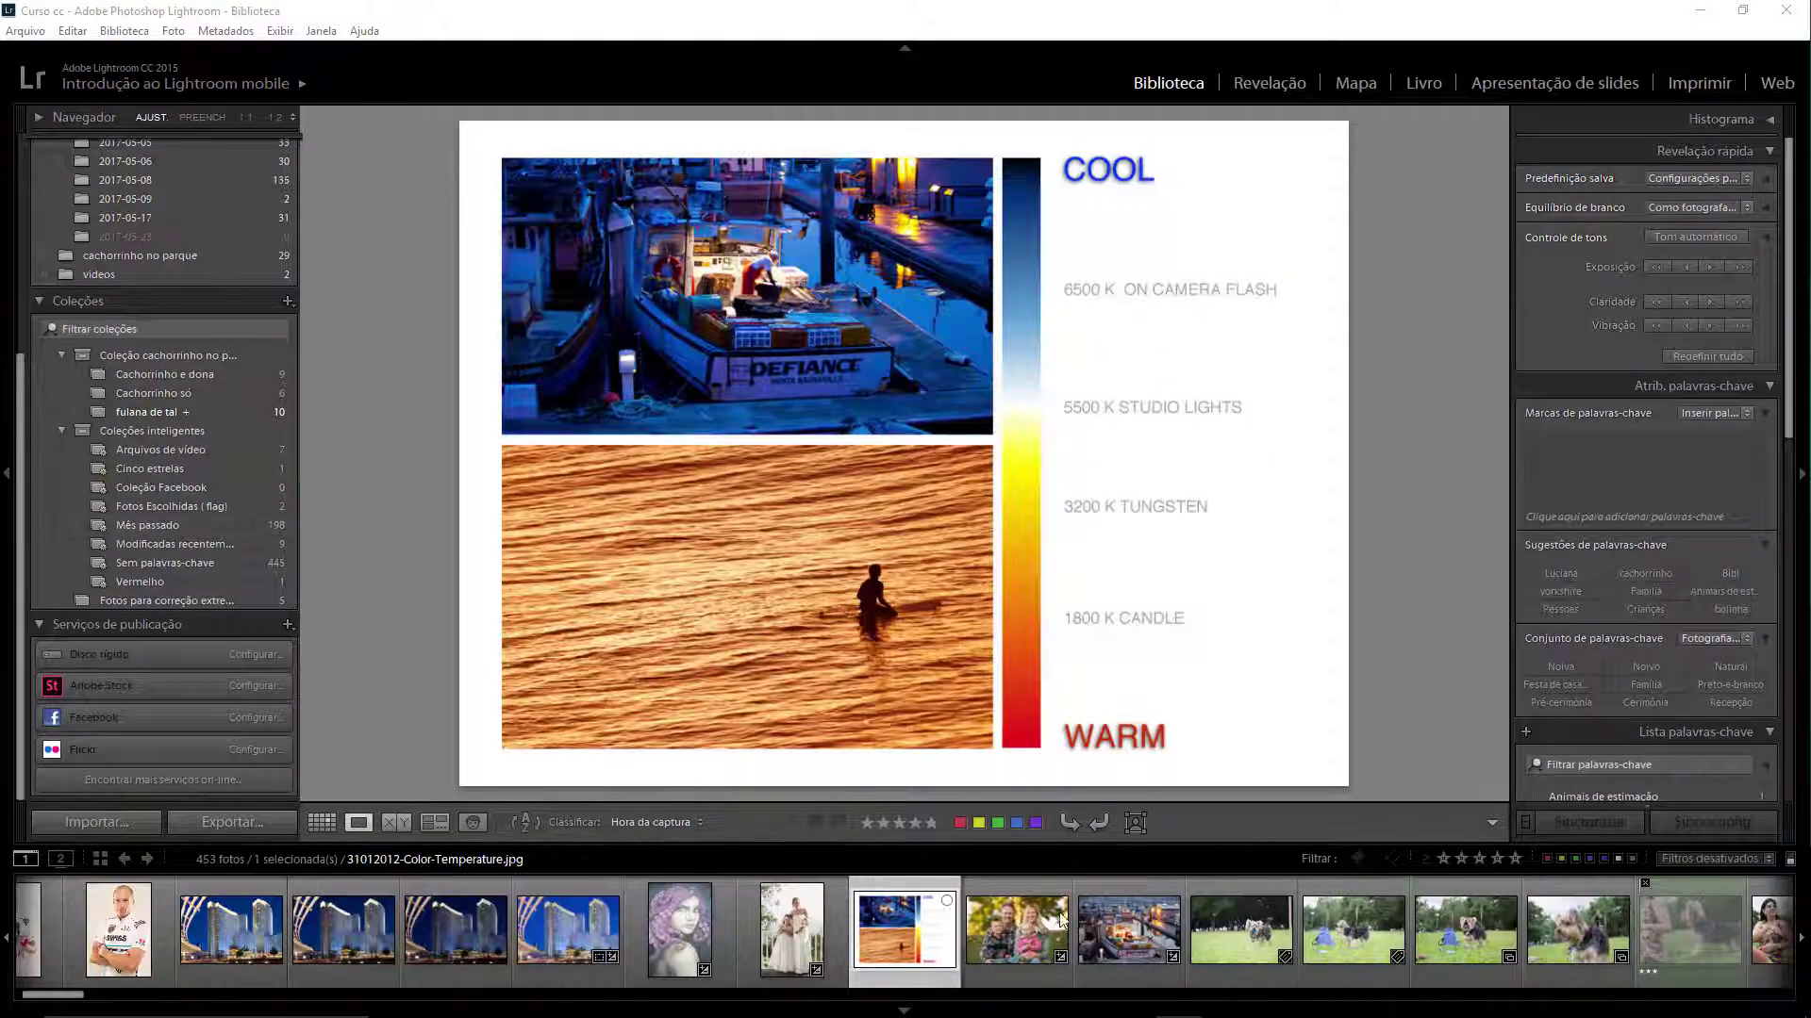
key(Right)
key(Right)
key(Right)
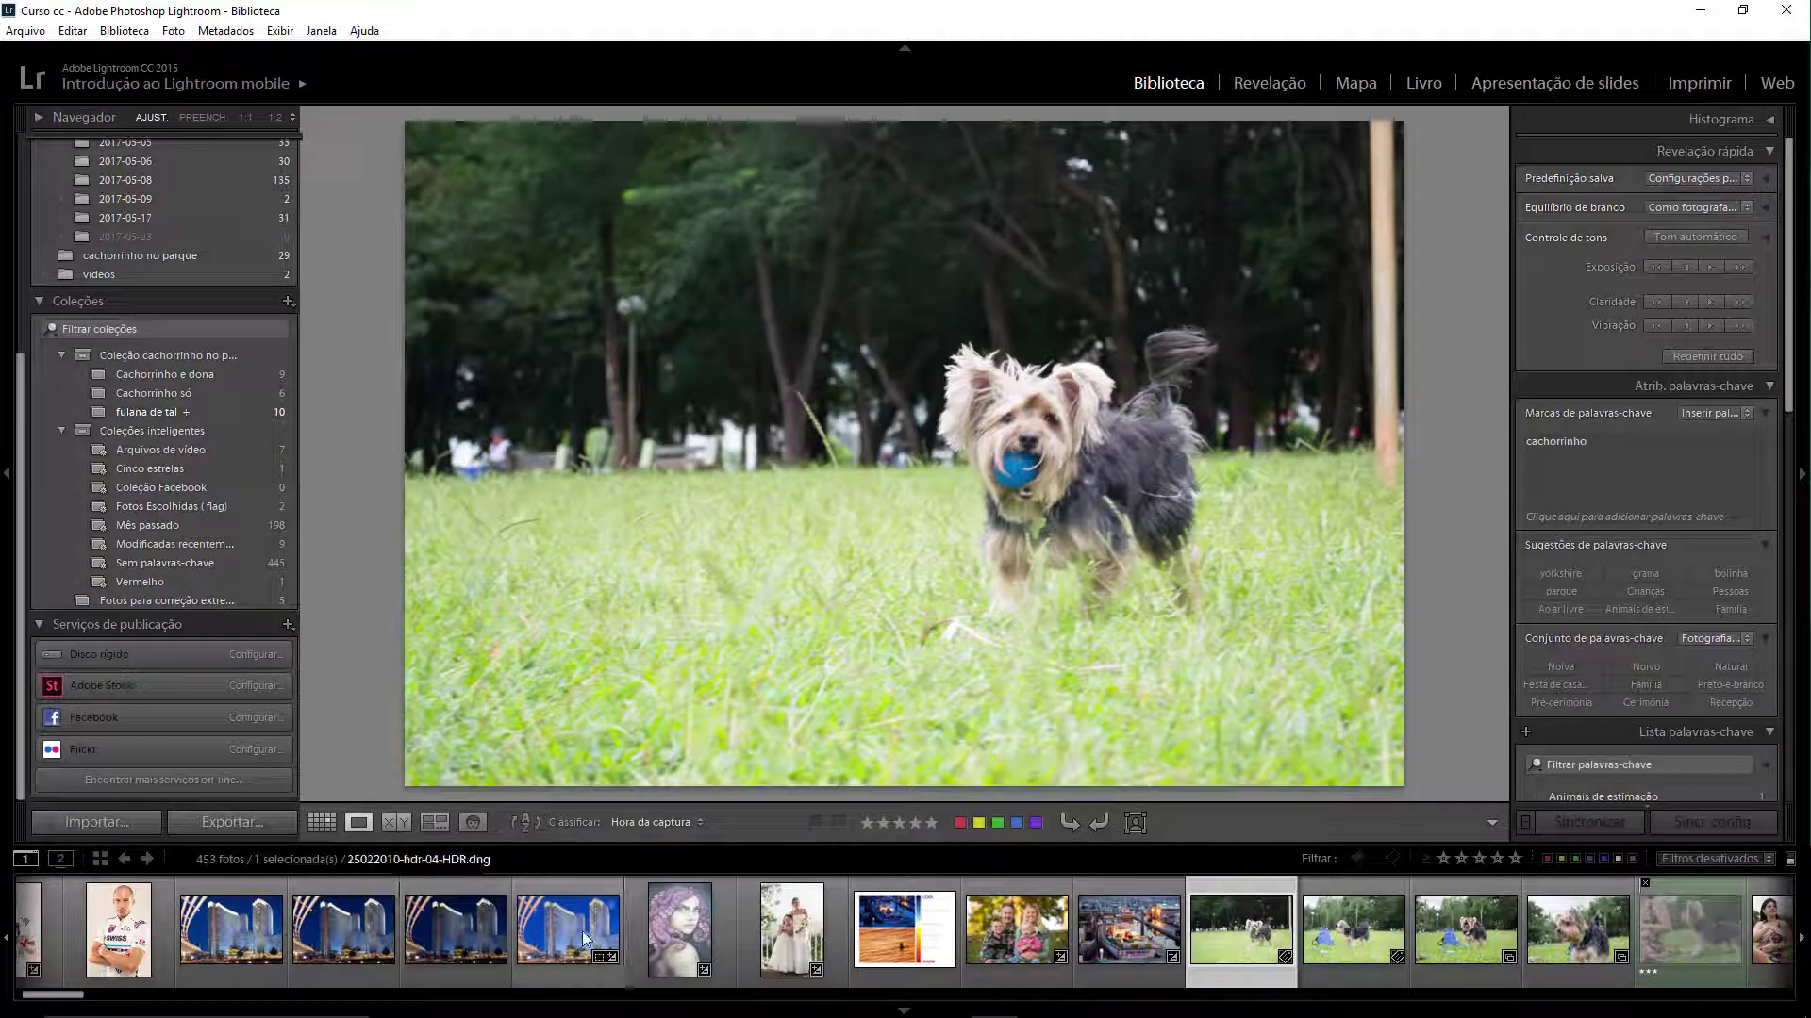
scroll(790, 943, down, 3)
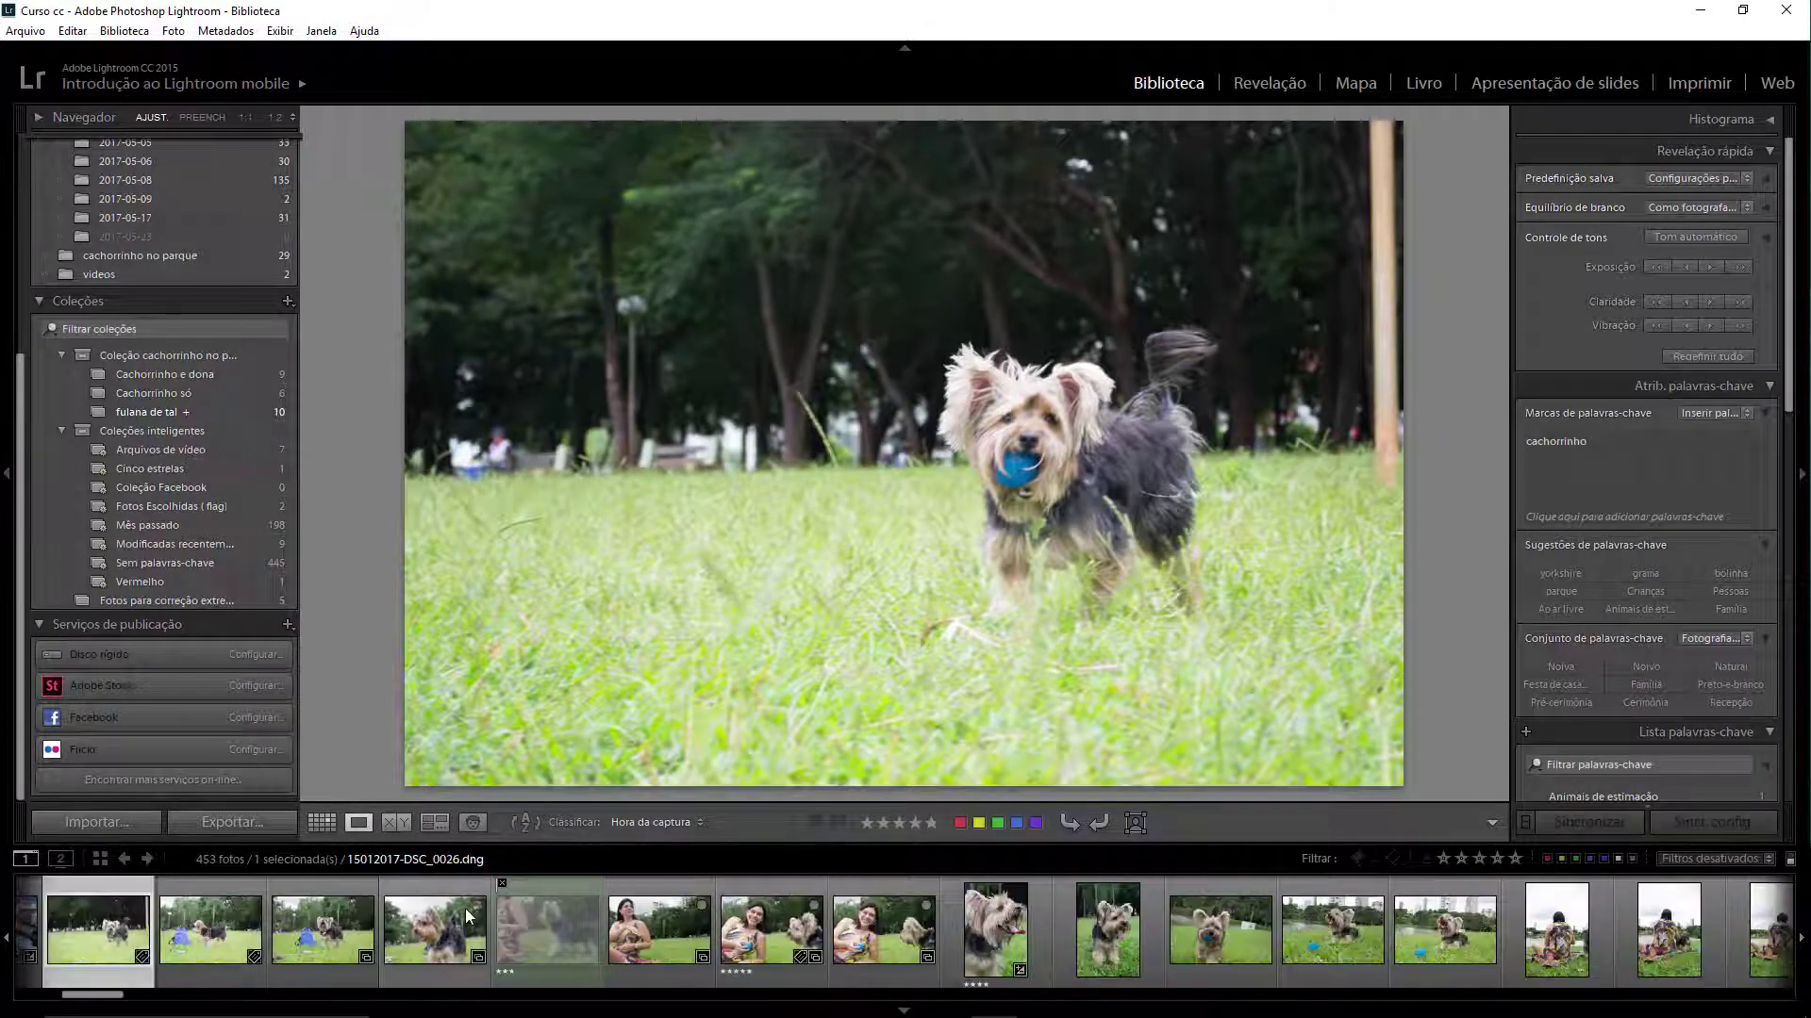
scroll(661, 929, up, 2)
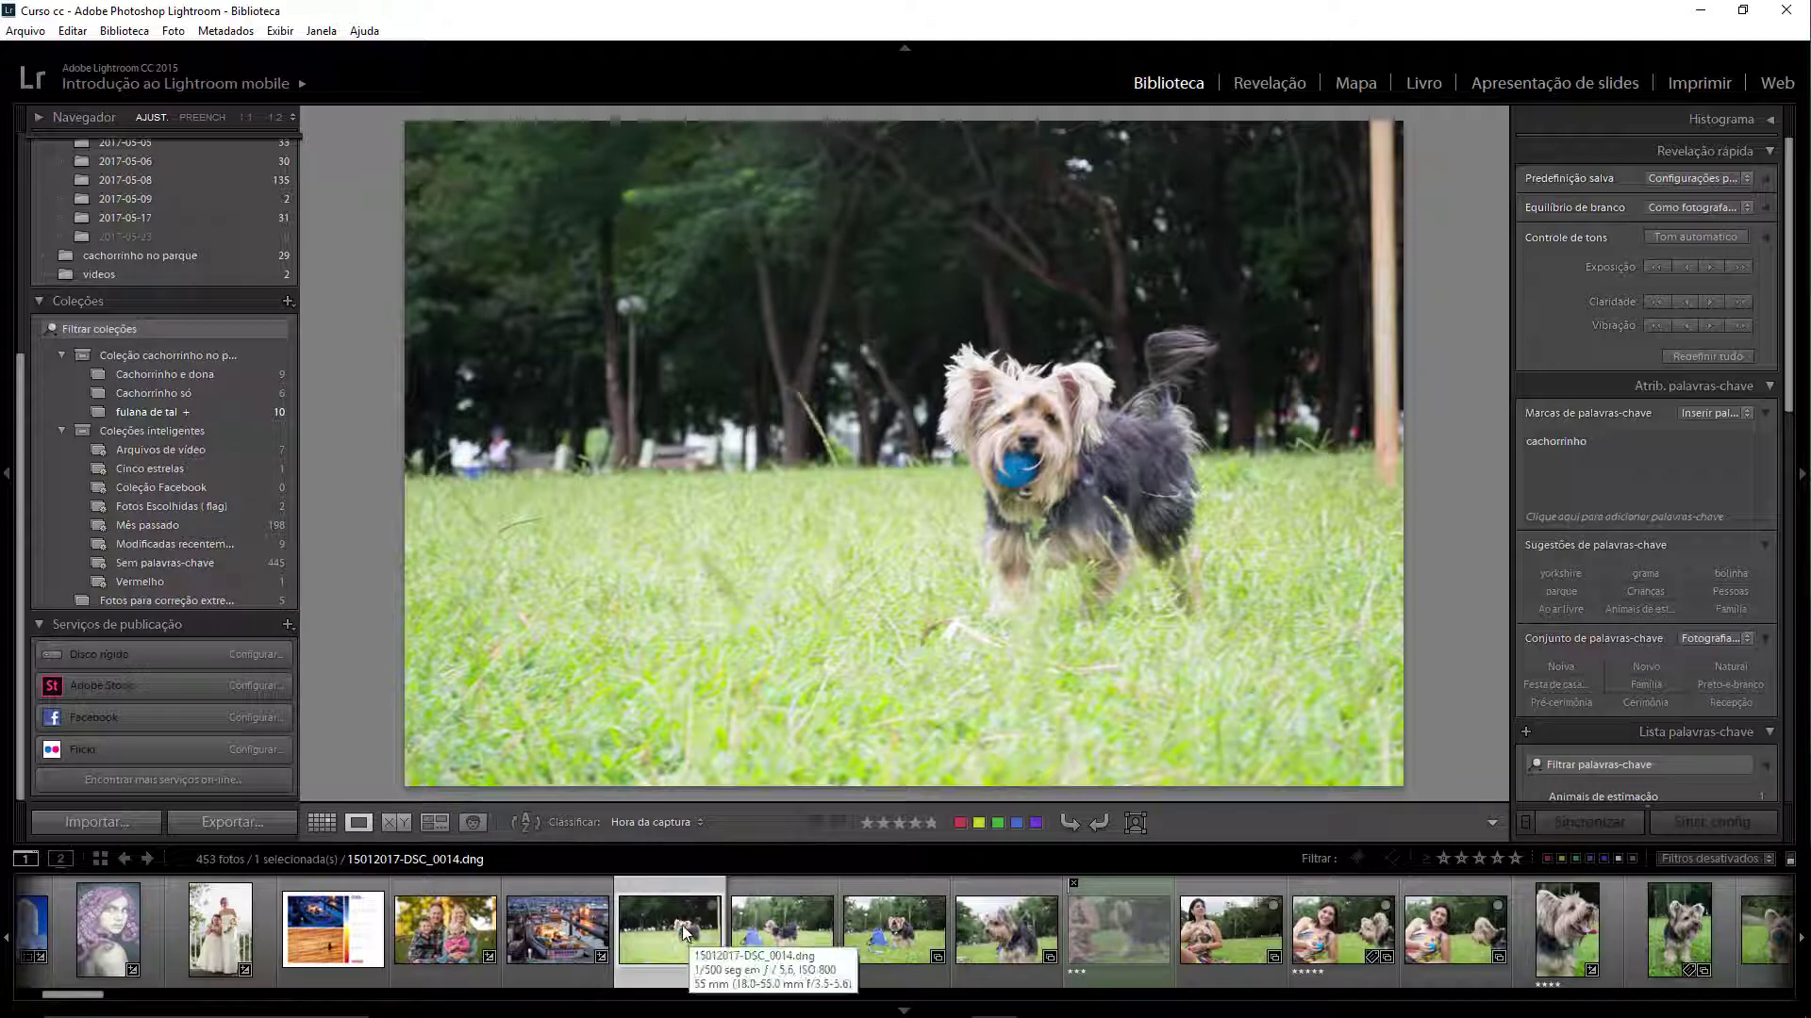
scroll(684, 934, down, 3)
scroll(745, 939, down, 3)
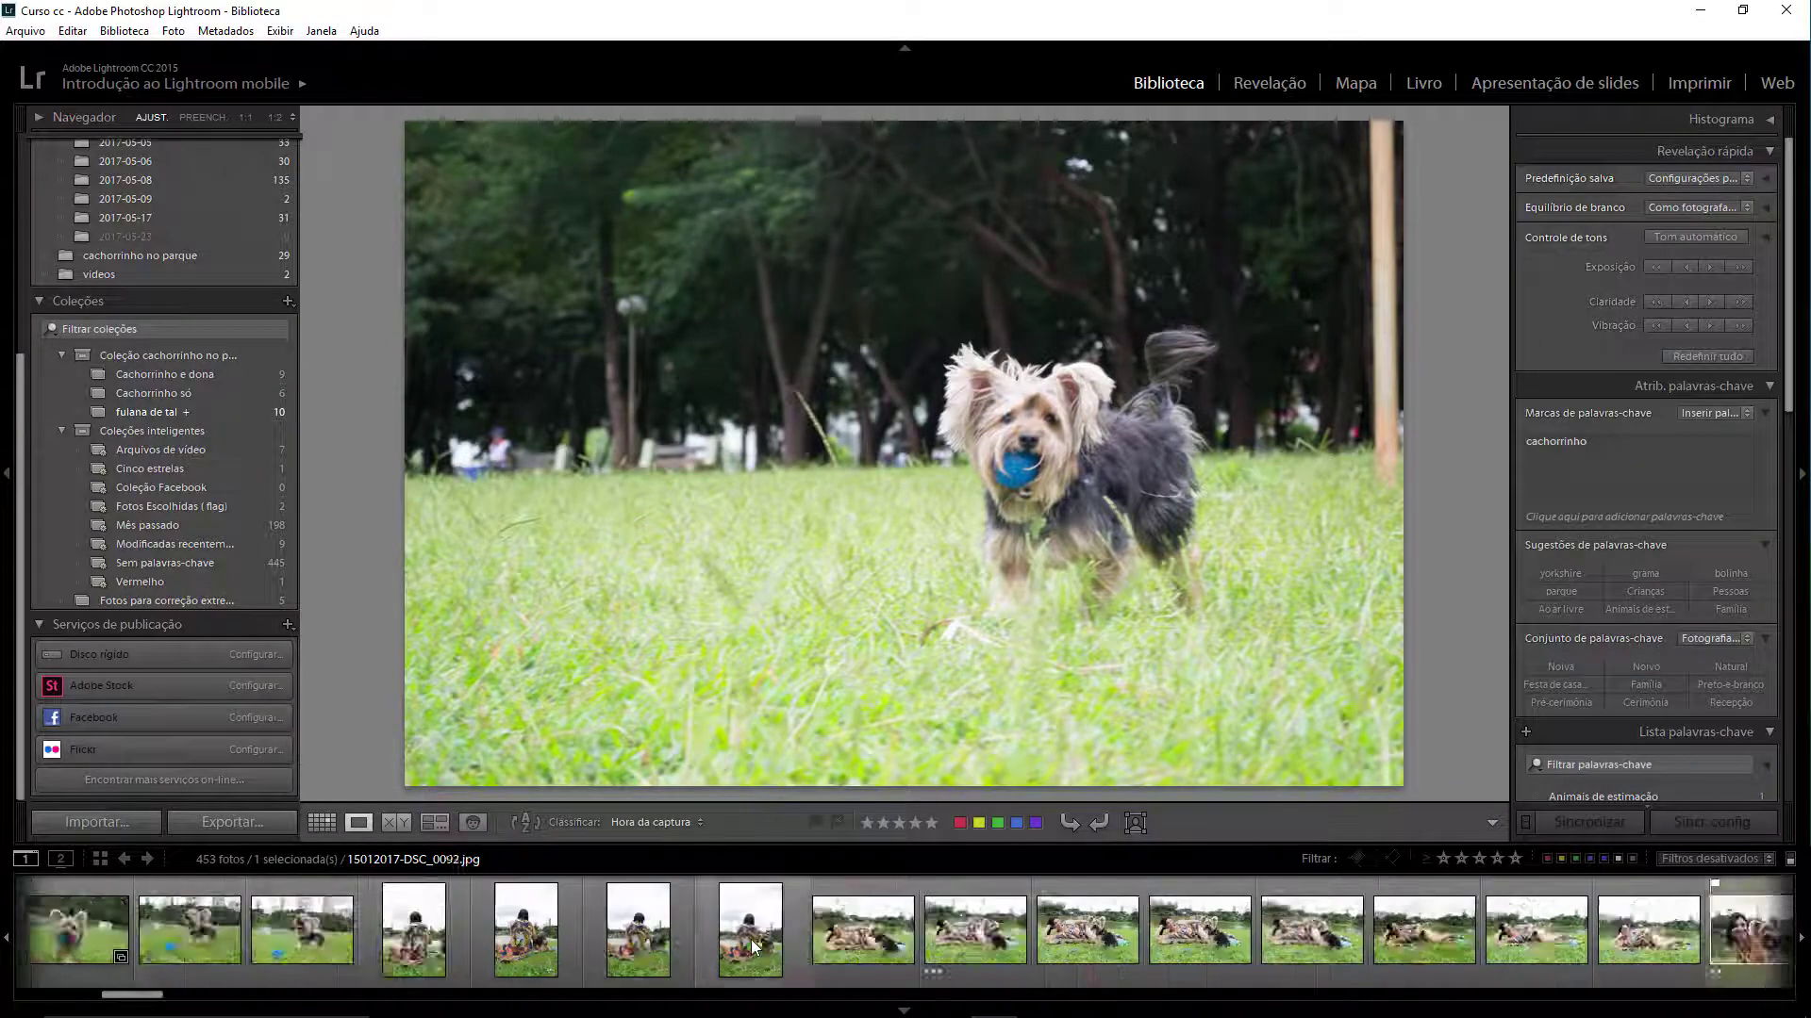
scroll(754, 939, down, 3)
scroll(987, 951, down, 2)
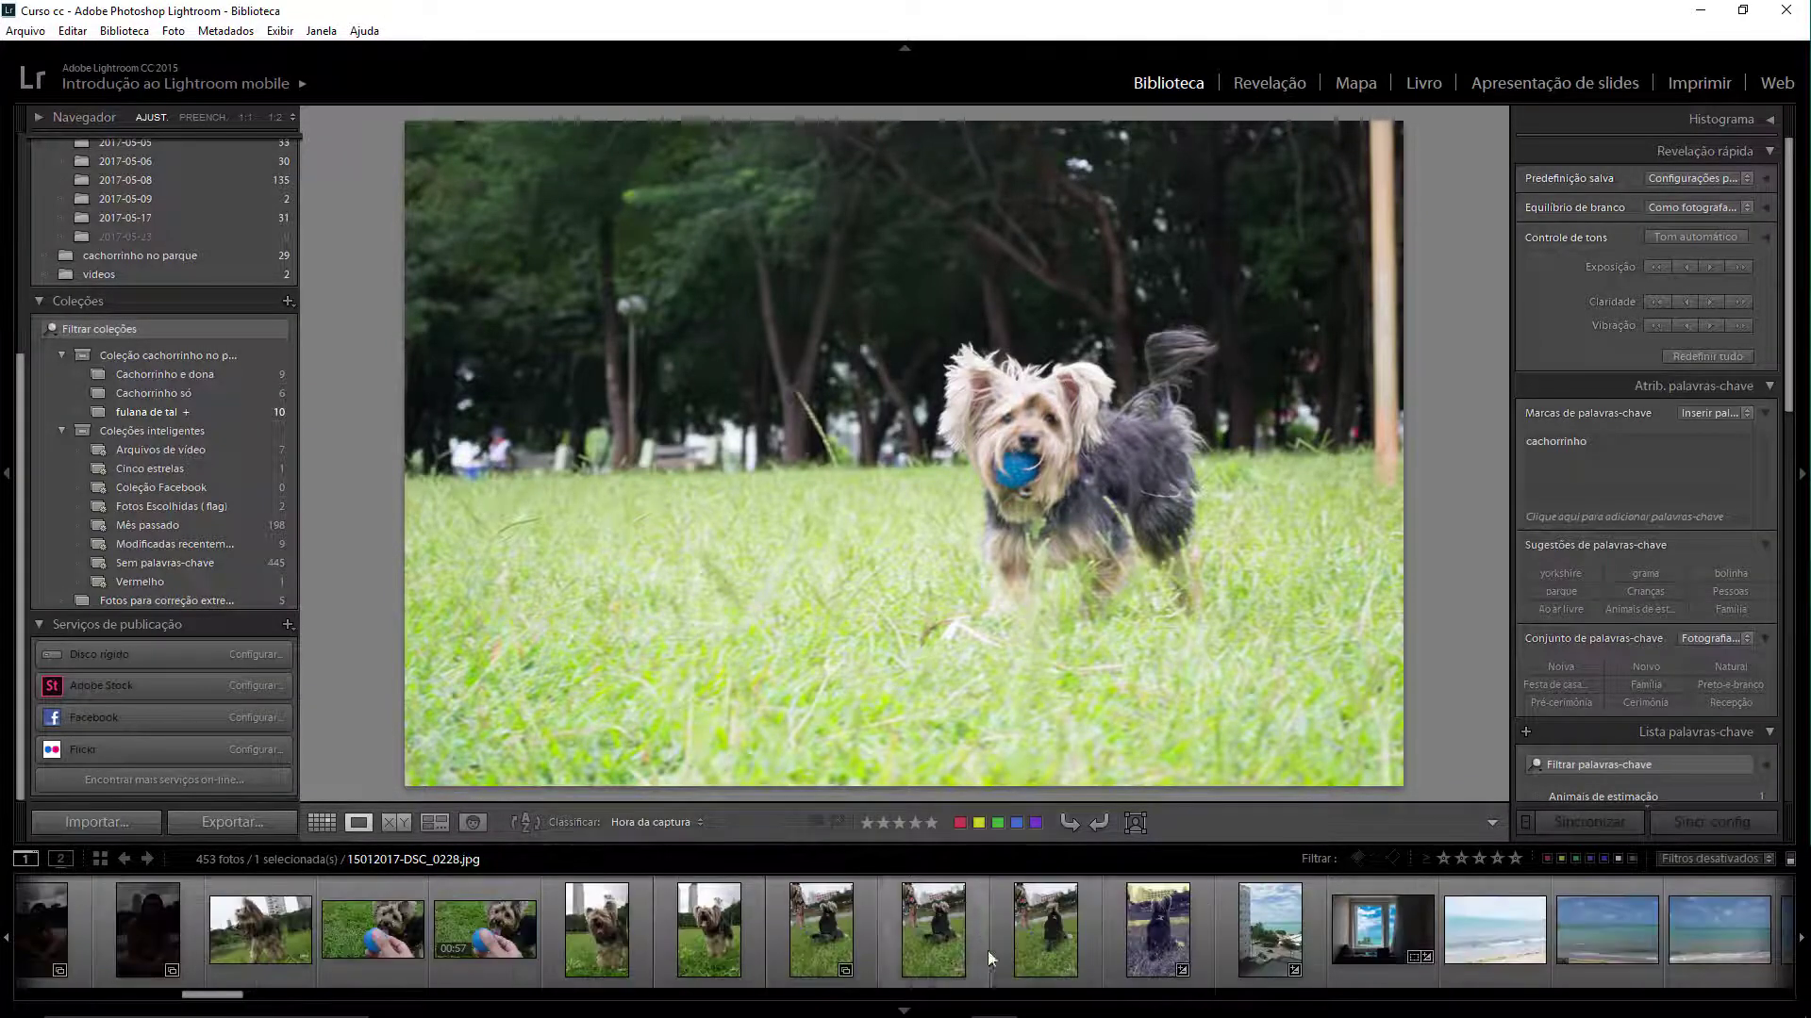
shift+click(1160, 933)
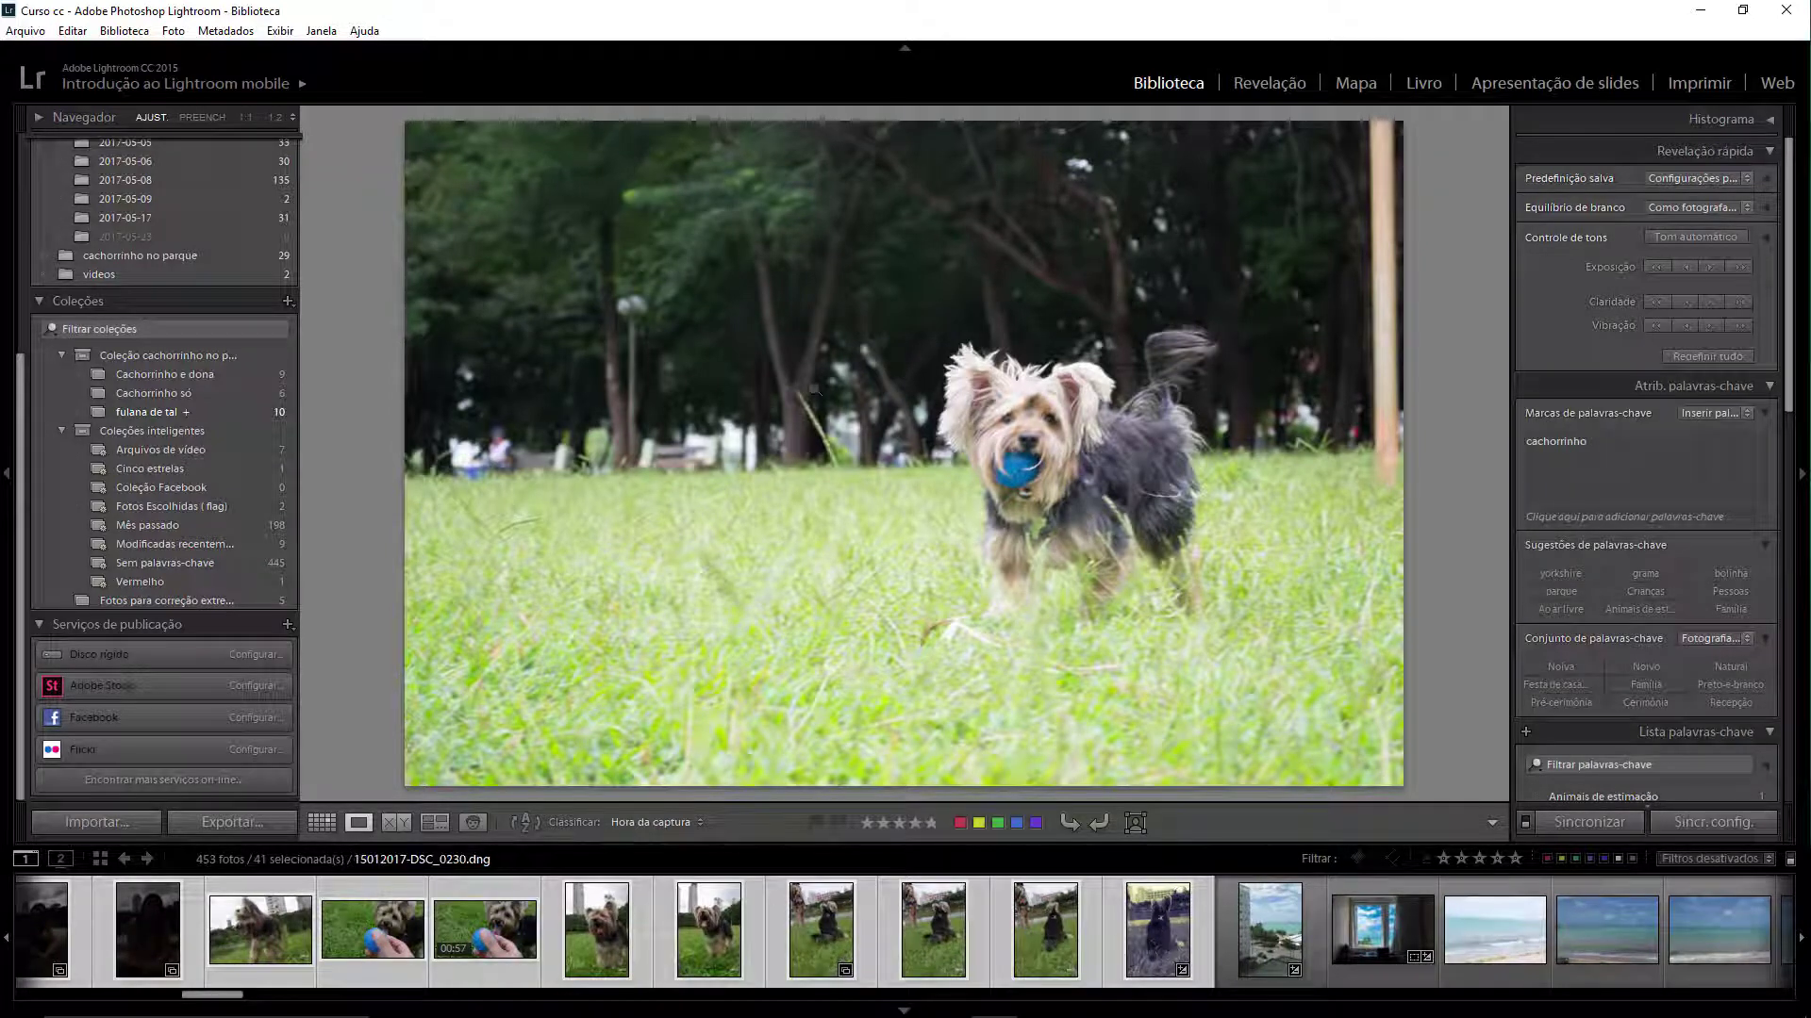
Create a new collection named 'Cachorrinho' from the selected photos.
click(288, 301)
click(377, 326)
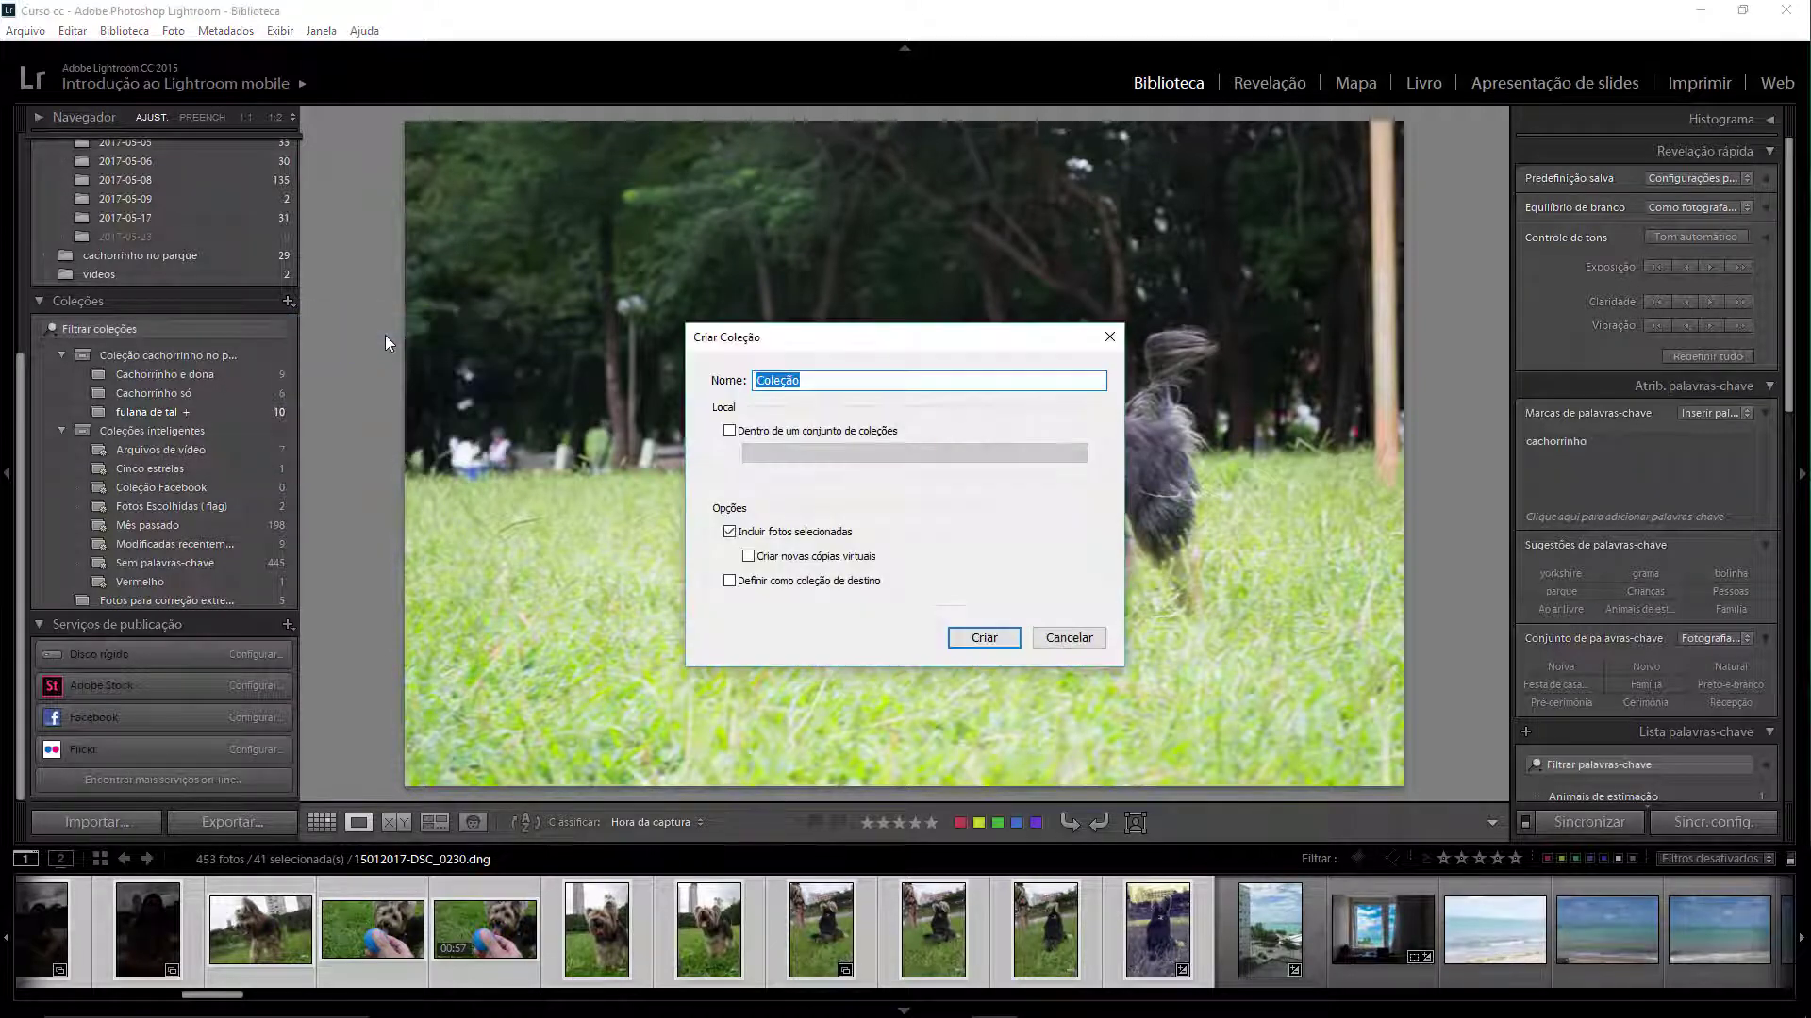
text(Cachorrinho)
click(982, 639)
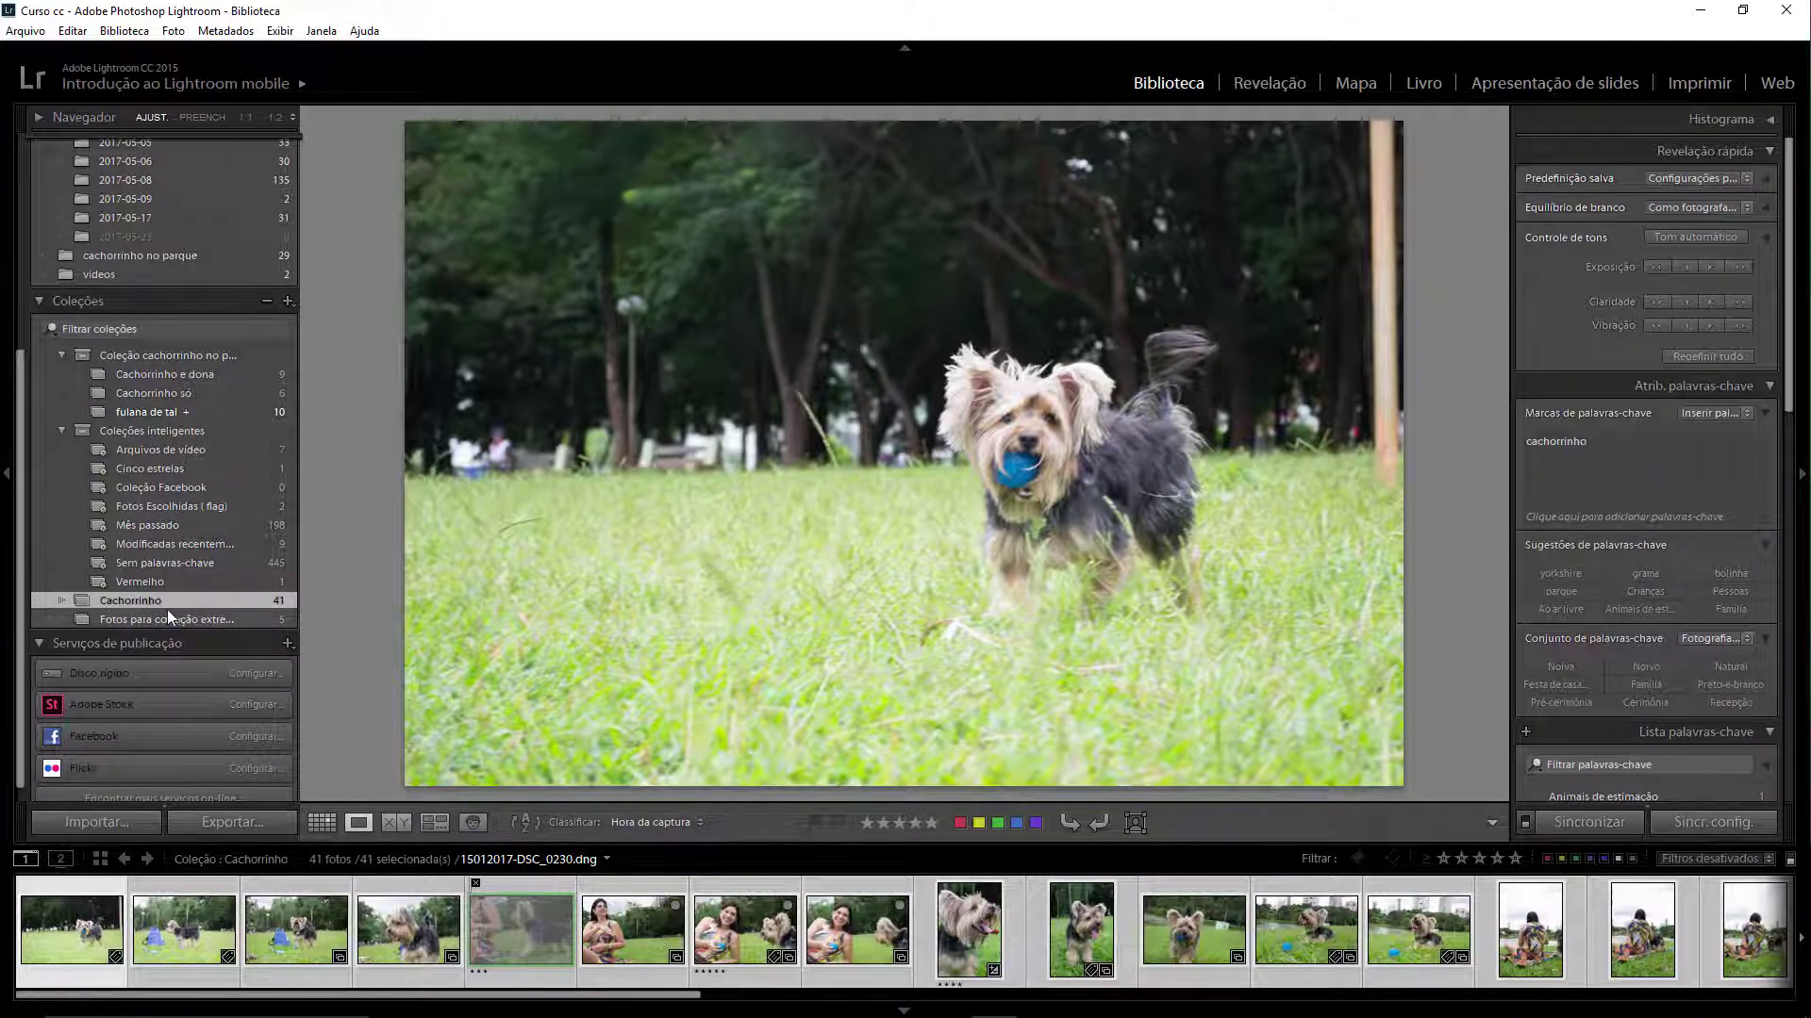
Switch to the Book module and scroll up to the book's cover spread.
click(1424, 84)
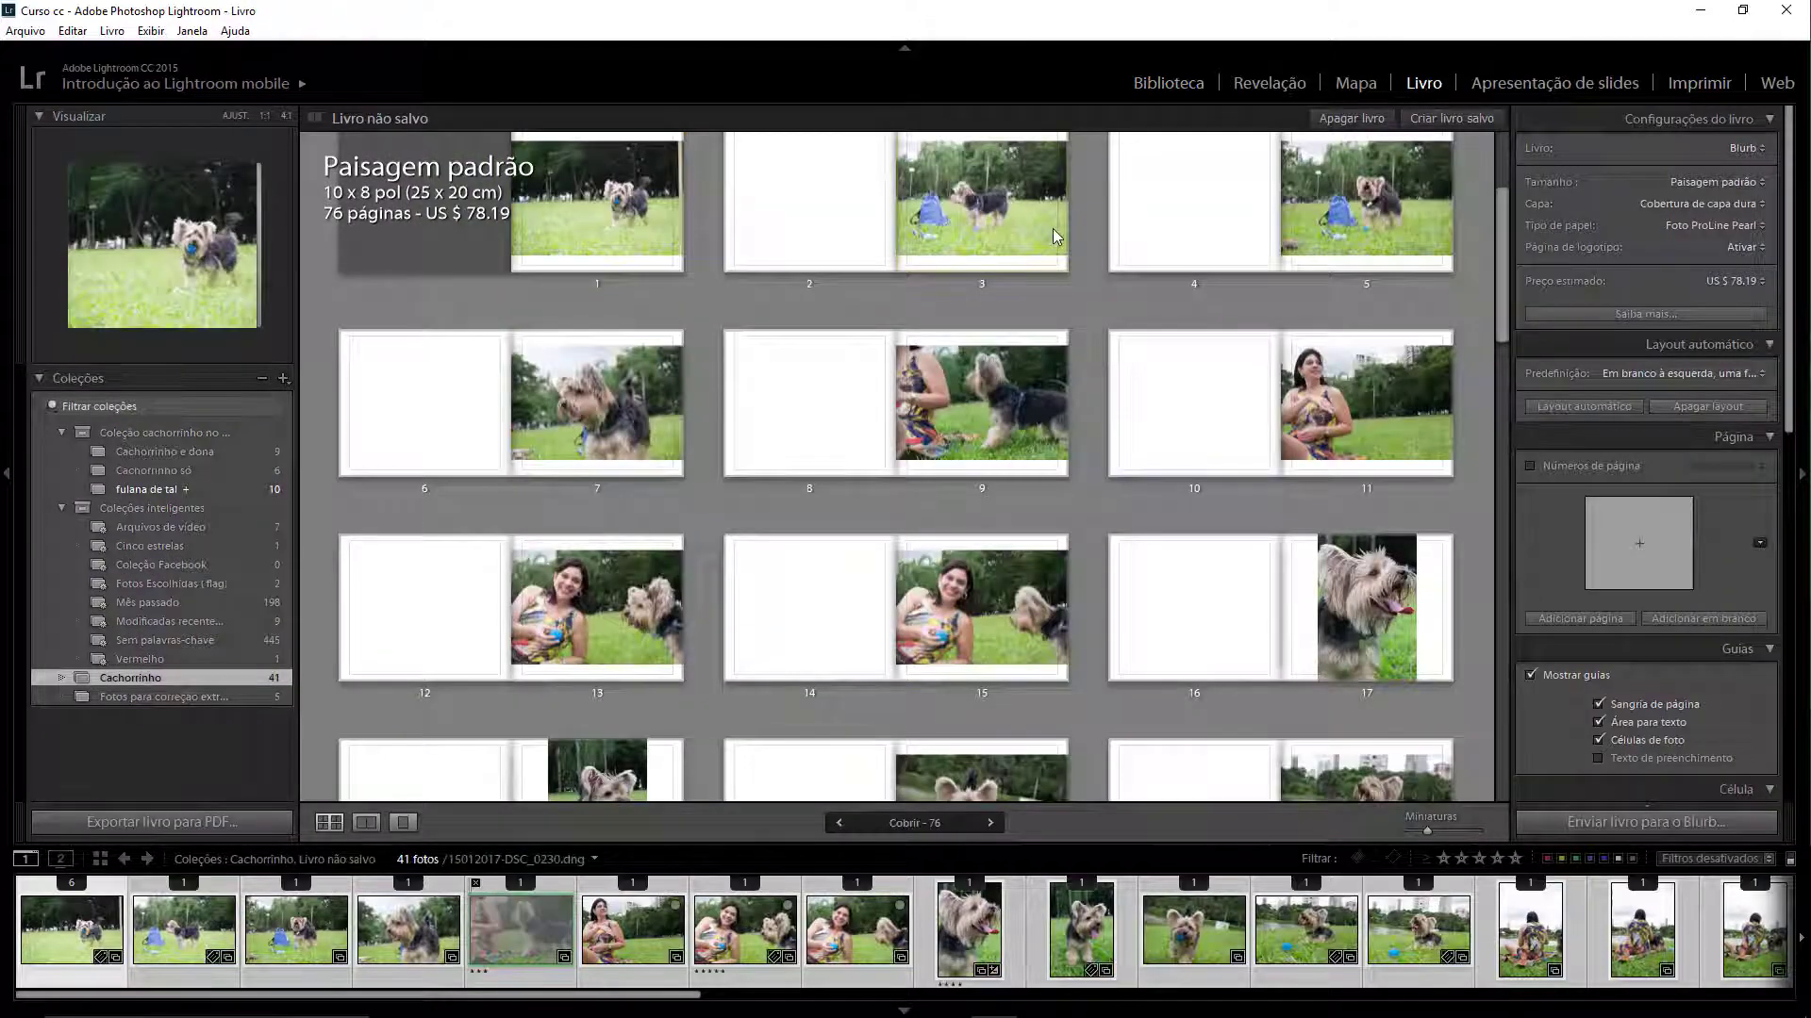
mouse_move(1503, 263)
mouse_down()
mouse_move(1509, 200)
mouse_move(1512, 653)
mouse_move(1488, 753)
mouse_move(1473, 711)
mouse_move(1481, 201)
mouse_up()
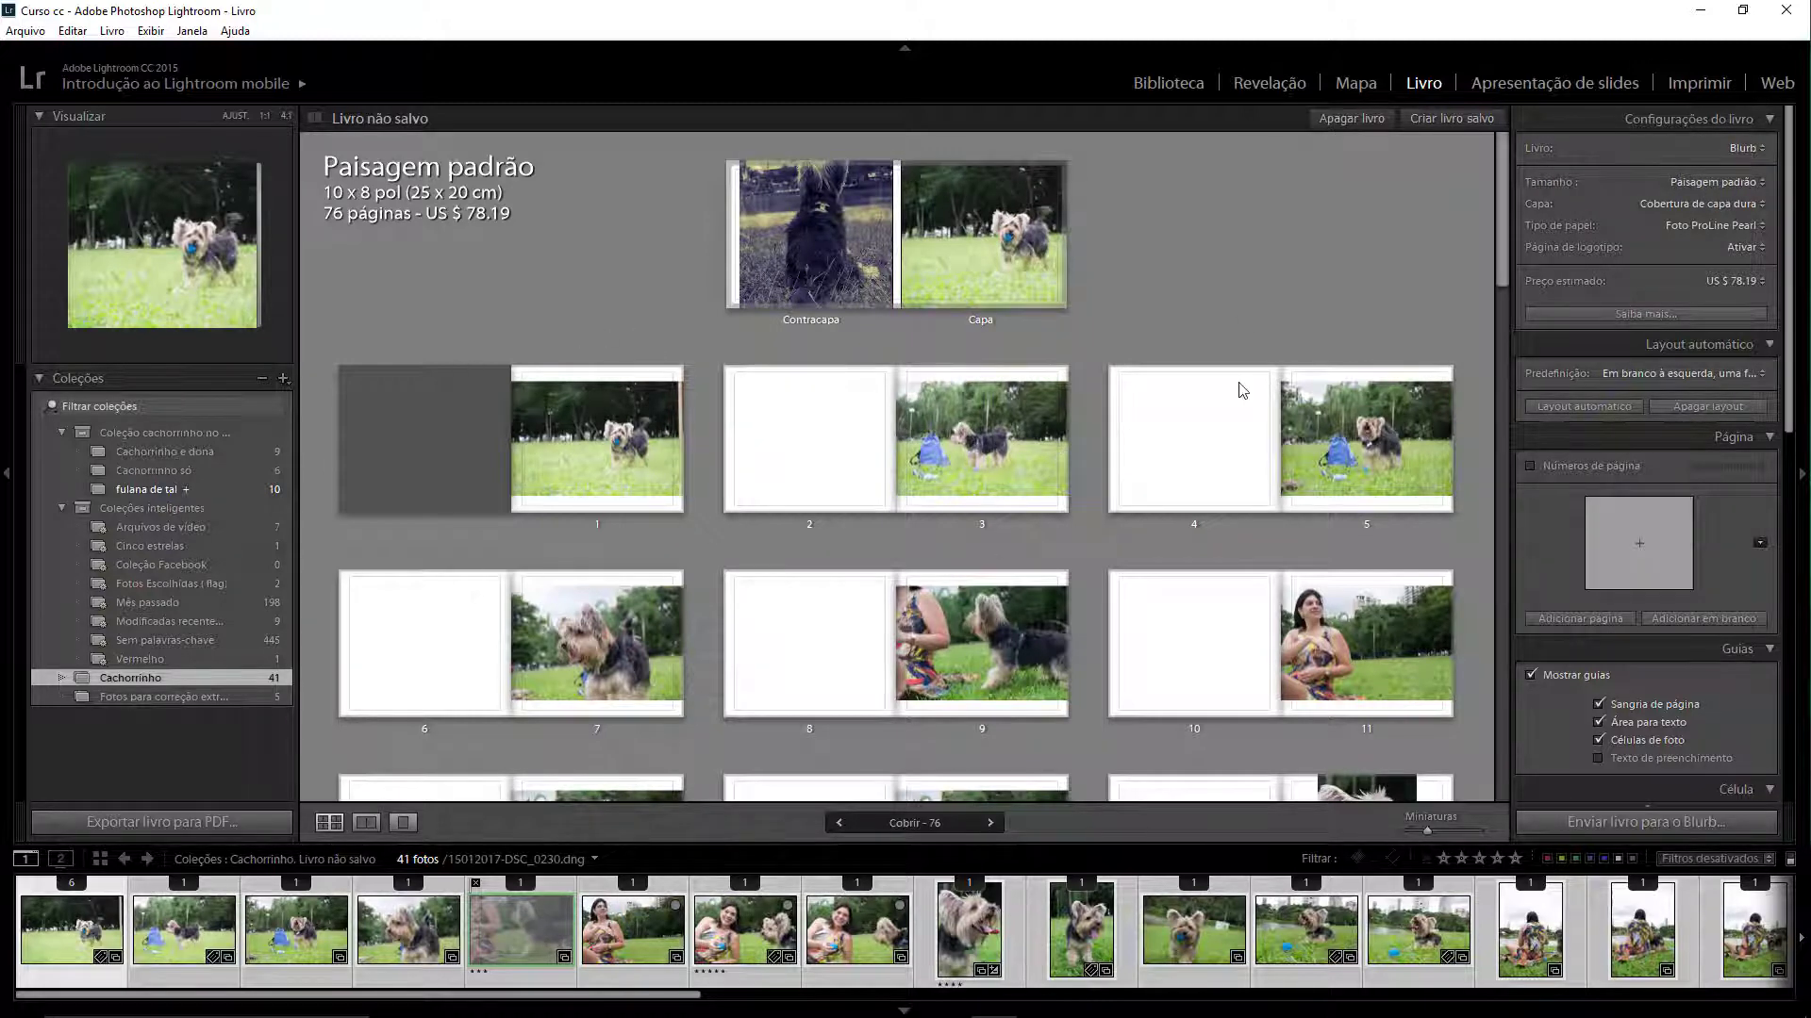
Resize the book to Paisagem grande 13 x 11 in and confirm the relayout.
click(1705, 184)
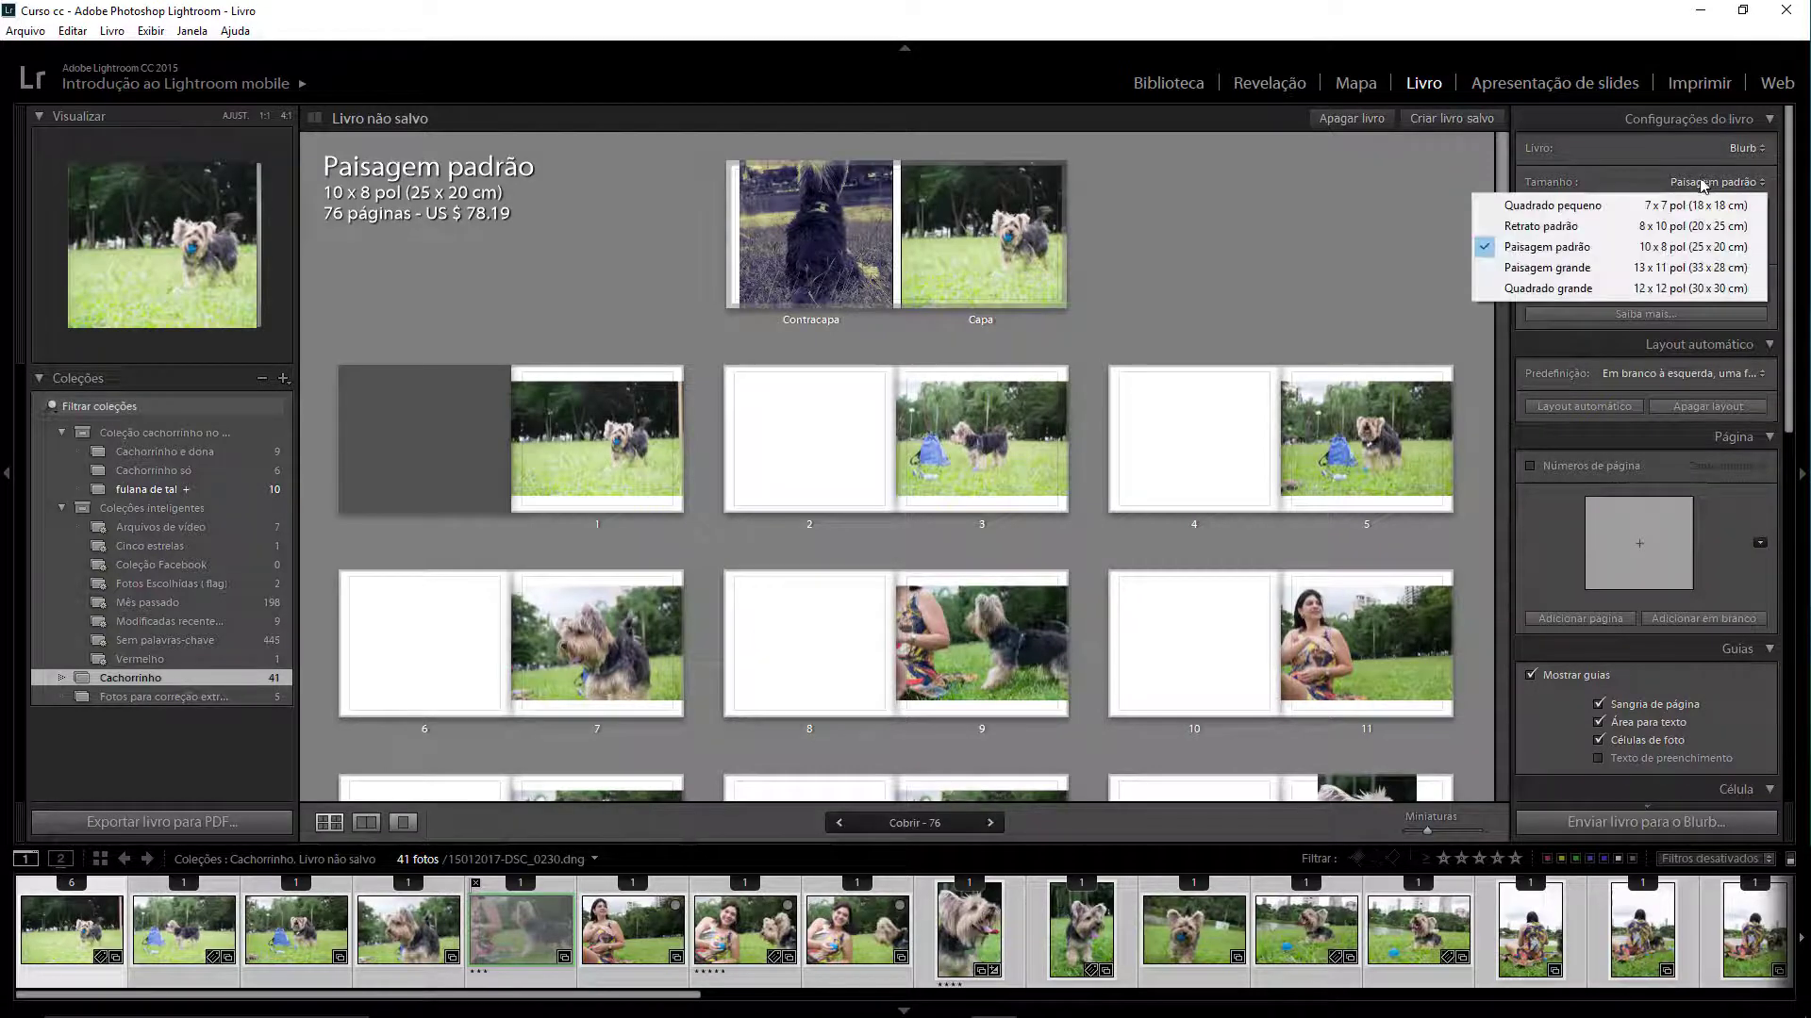
click(1600, 288)
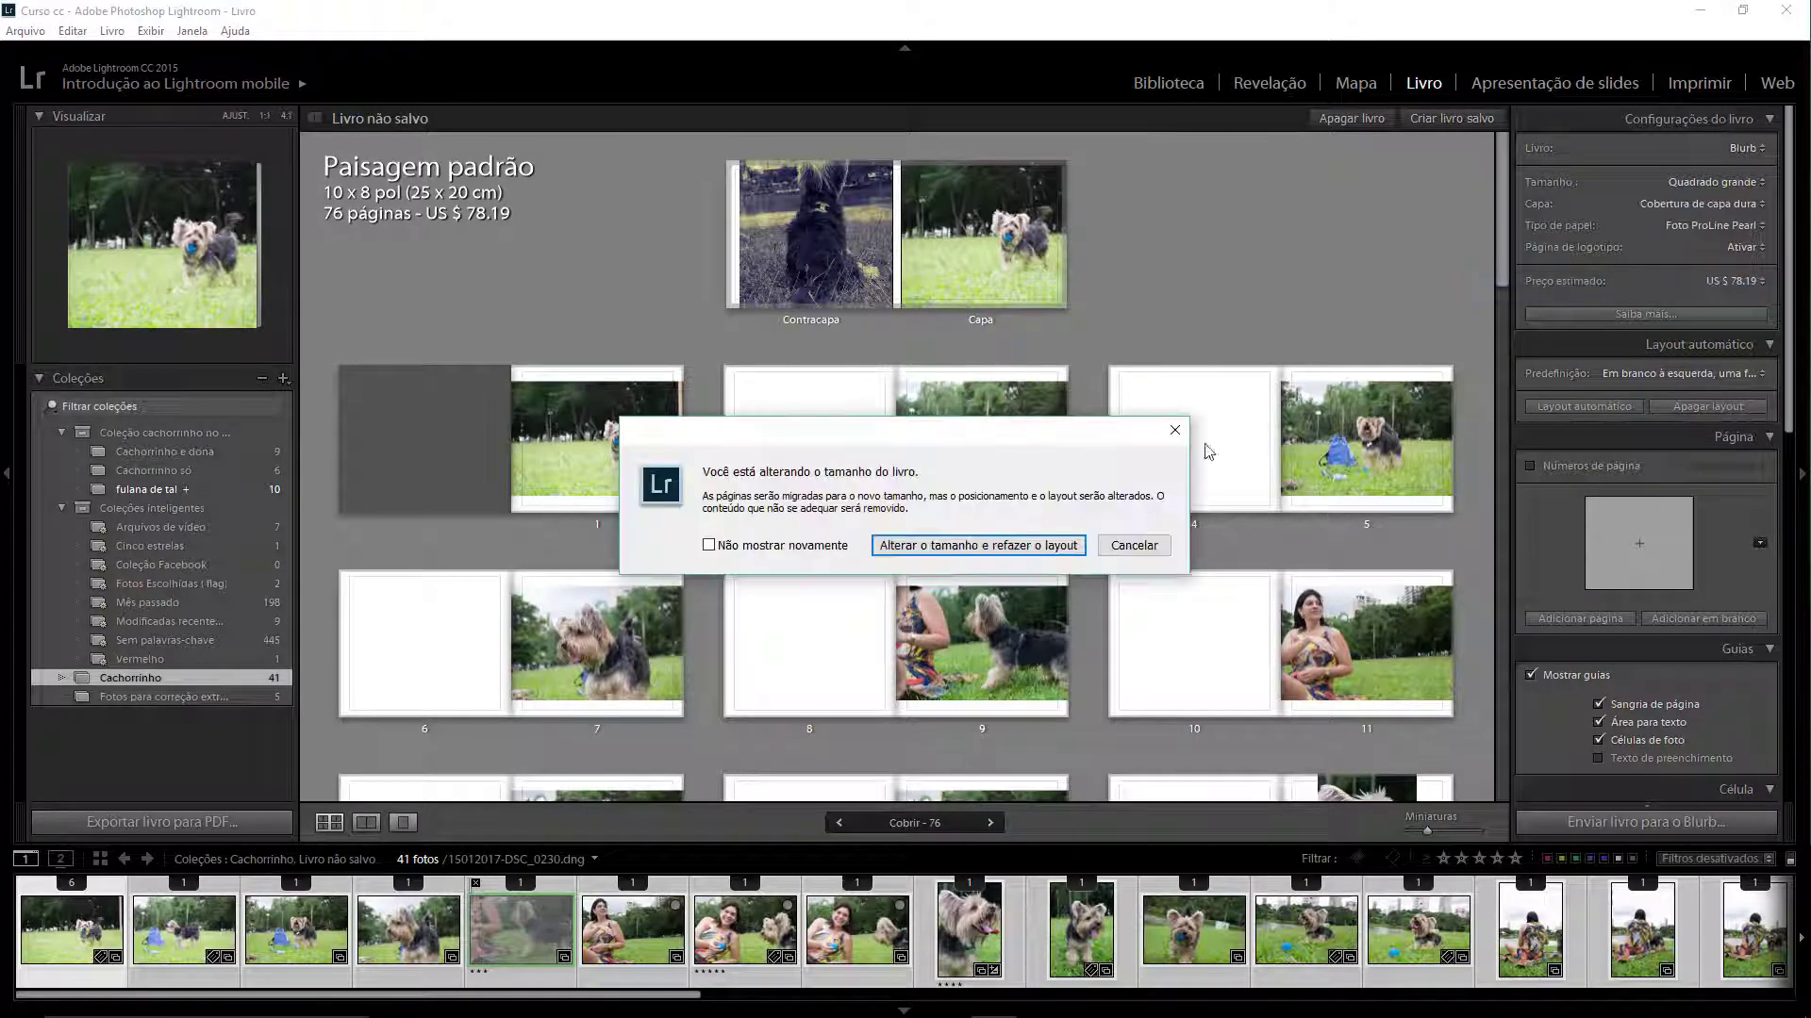
click(1036, 547)
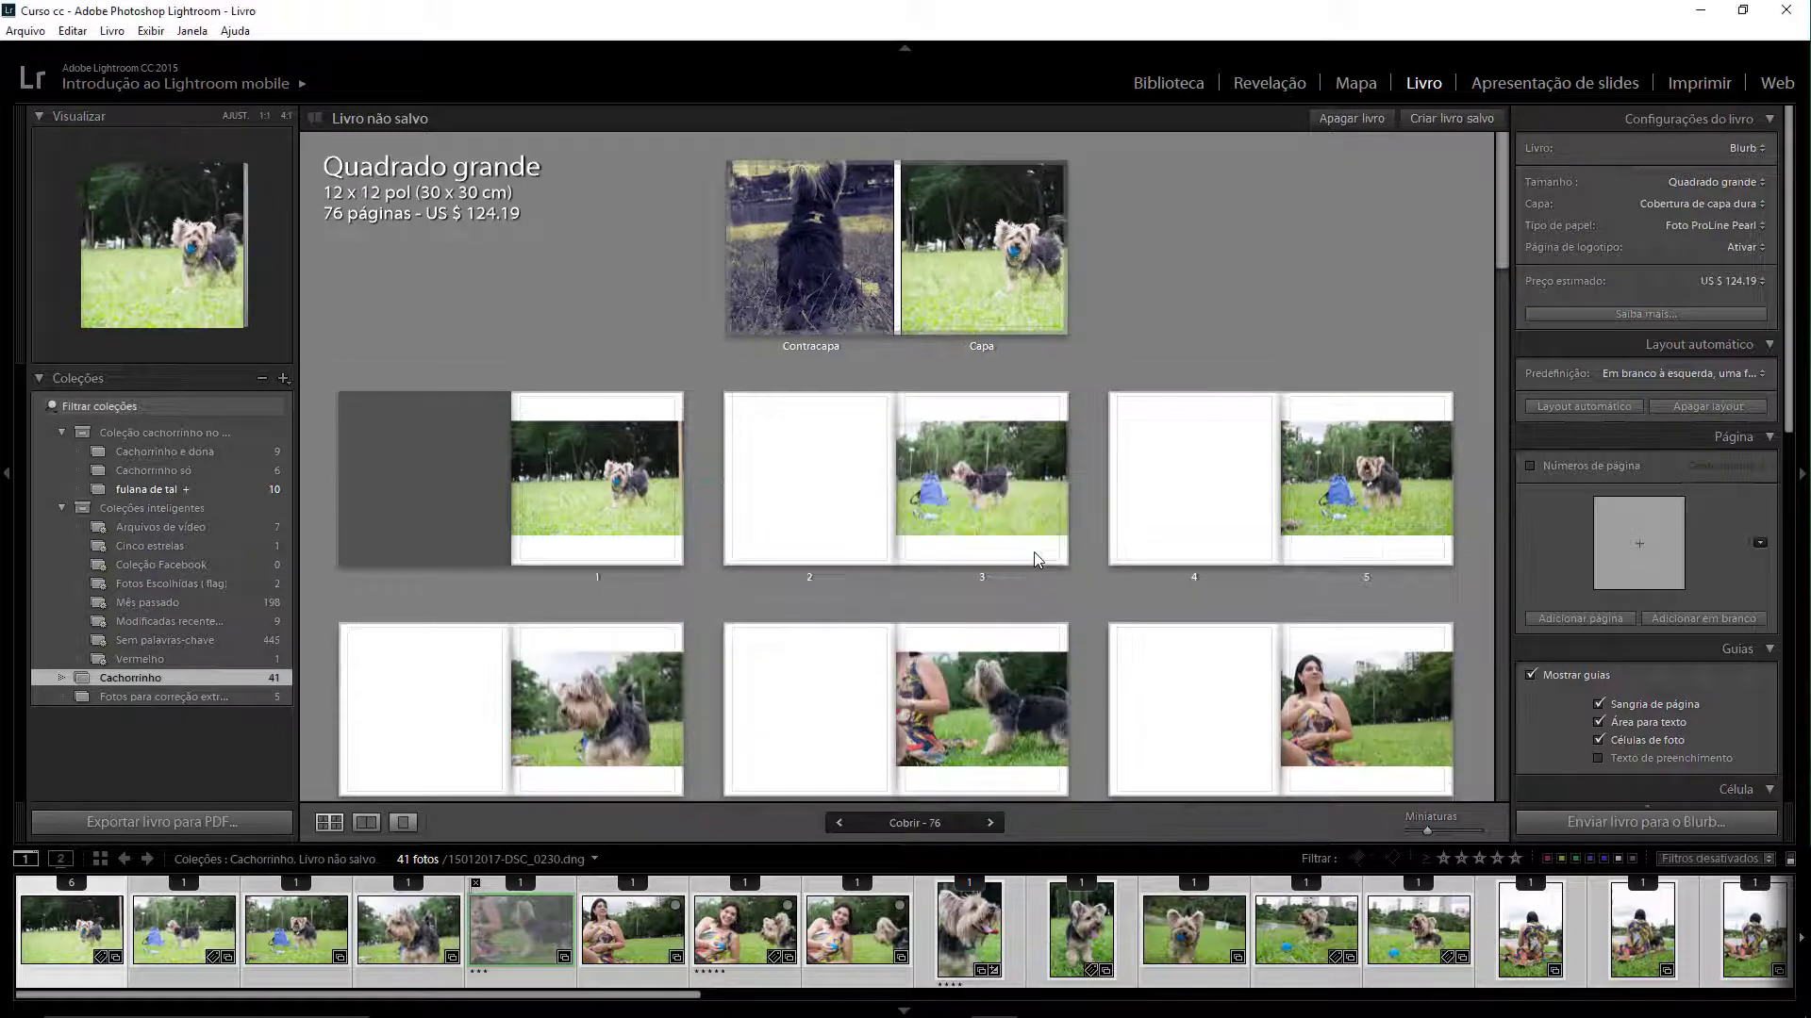
click(1711, 184)
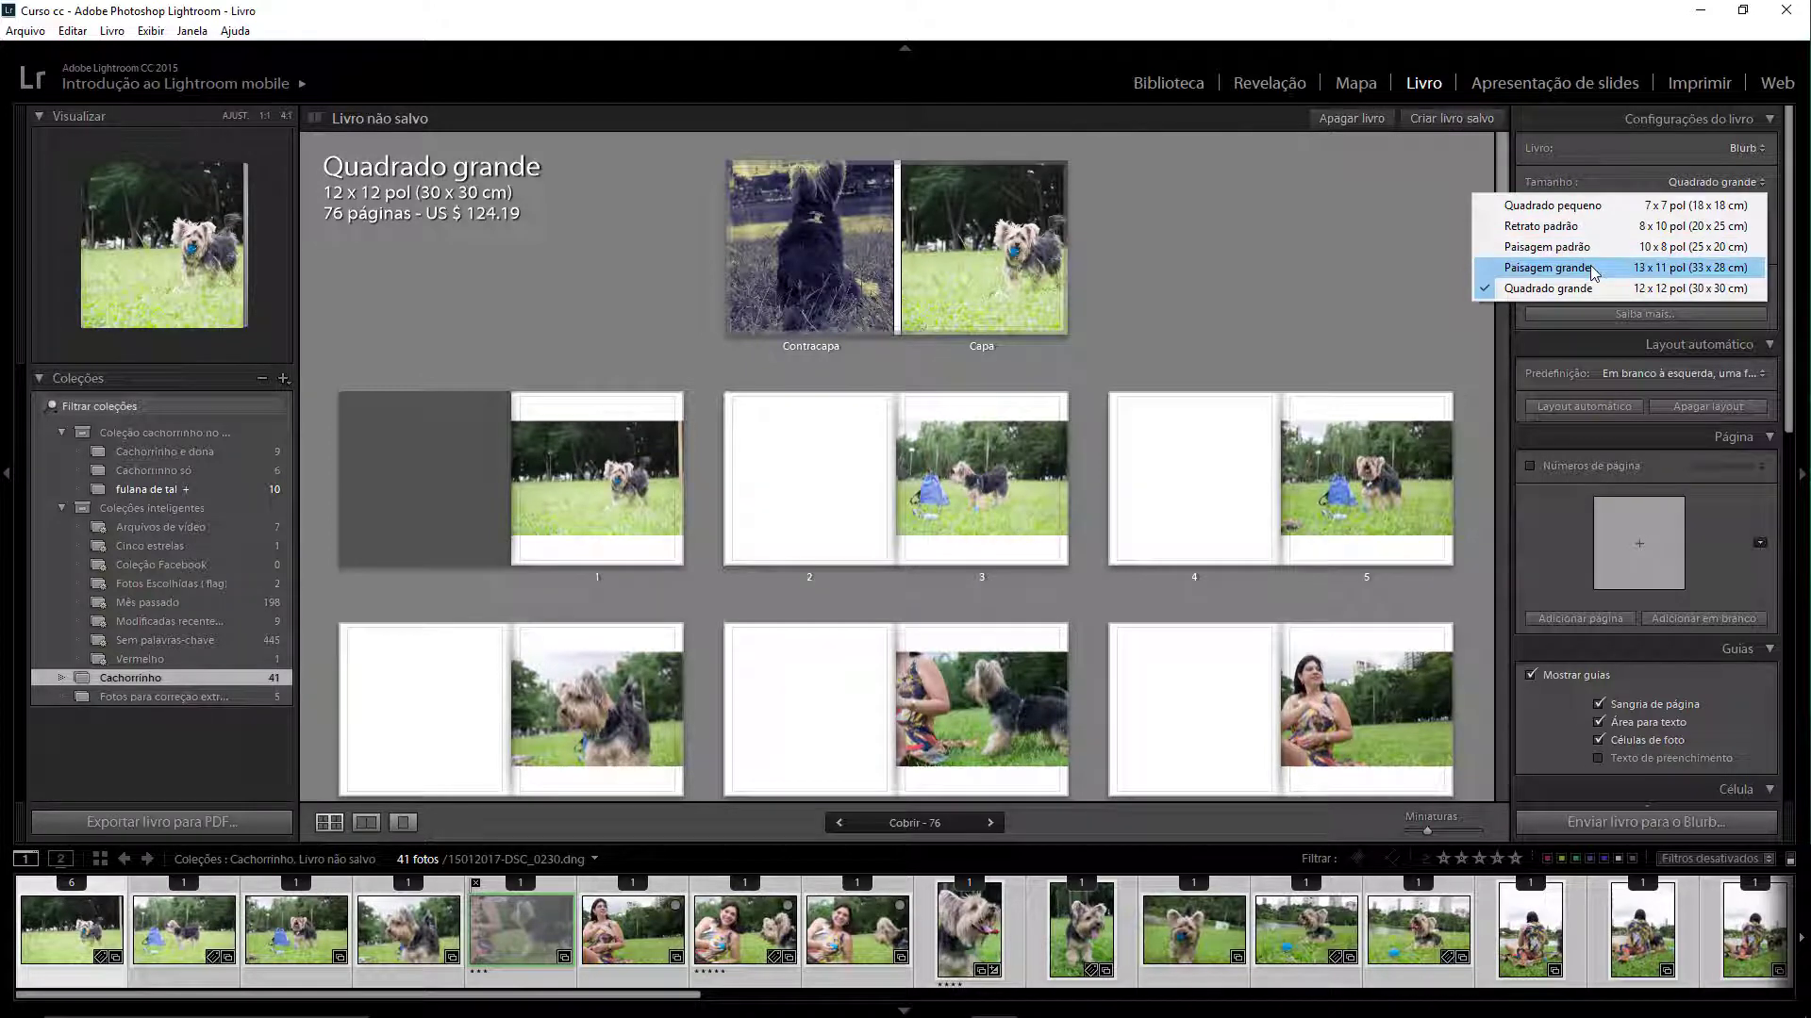
click(1590, 266)
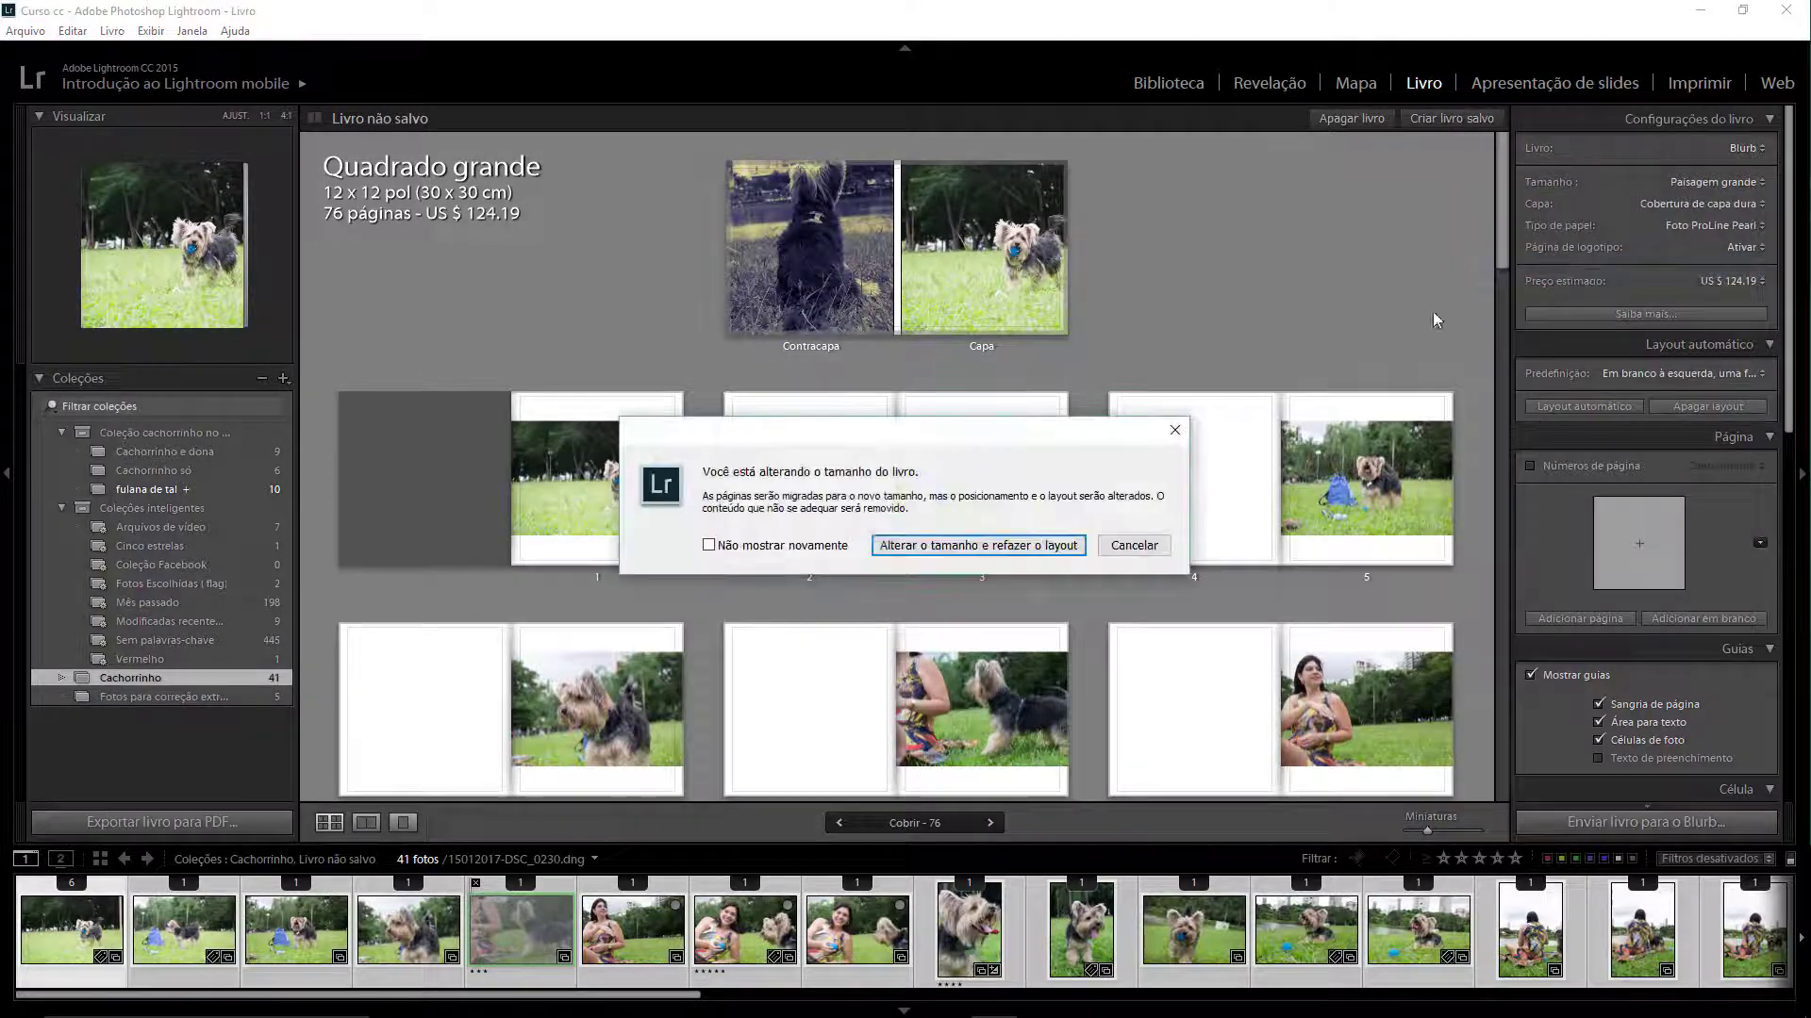
click(937, 551)
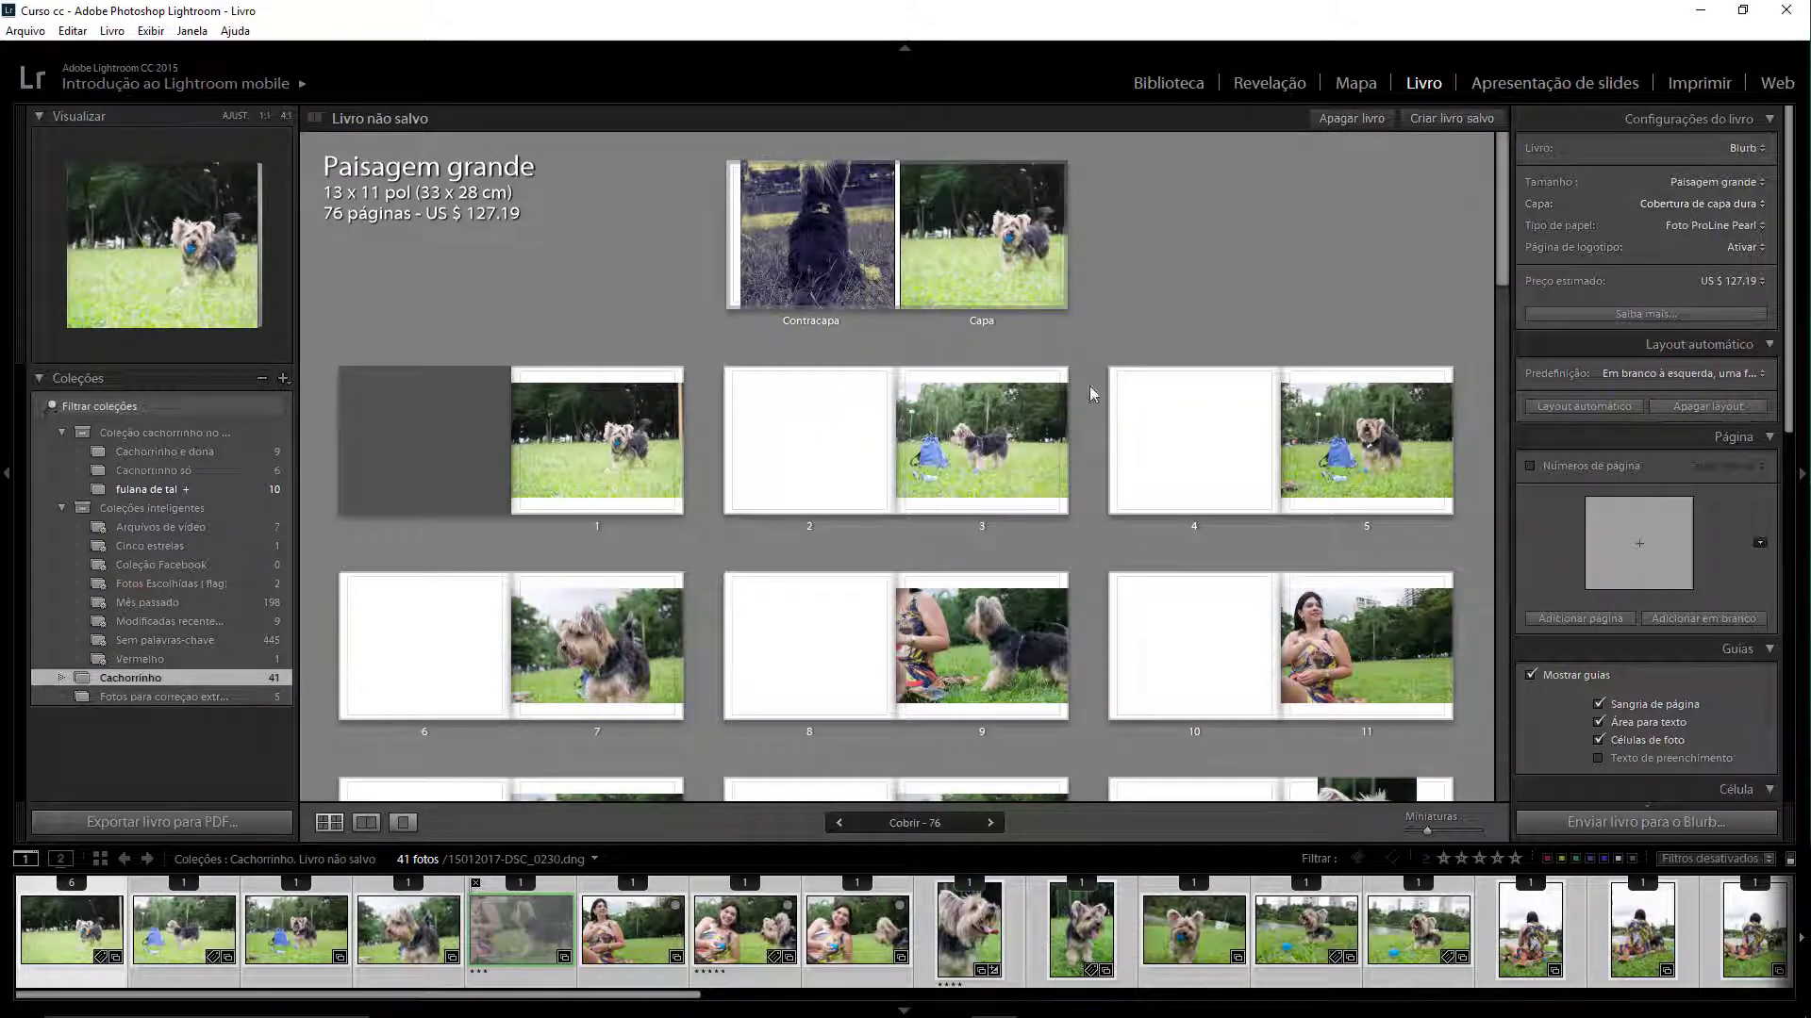
scroll(1091, 392, down, 5)
scroll(754, 444, down, 5)
scroll(585, 462, down, 5)
scroll(585, 459, down, 2)
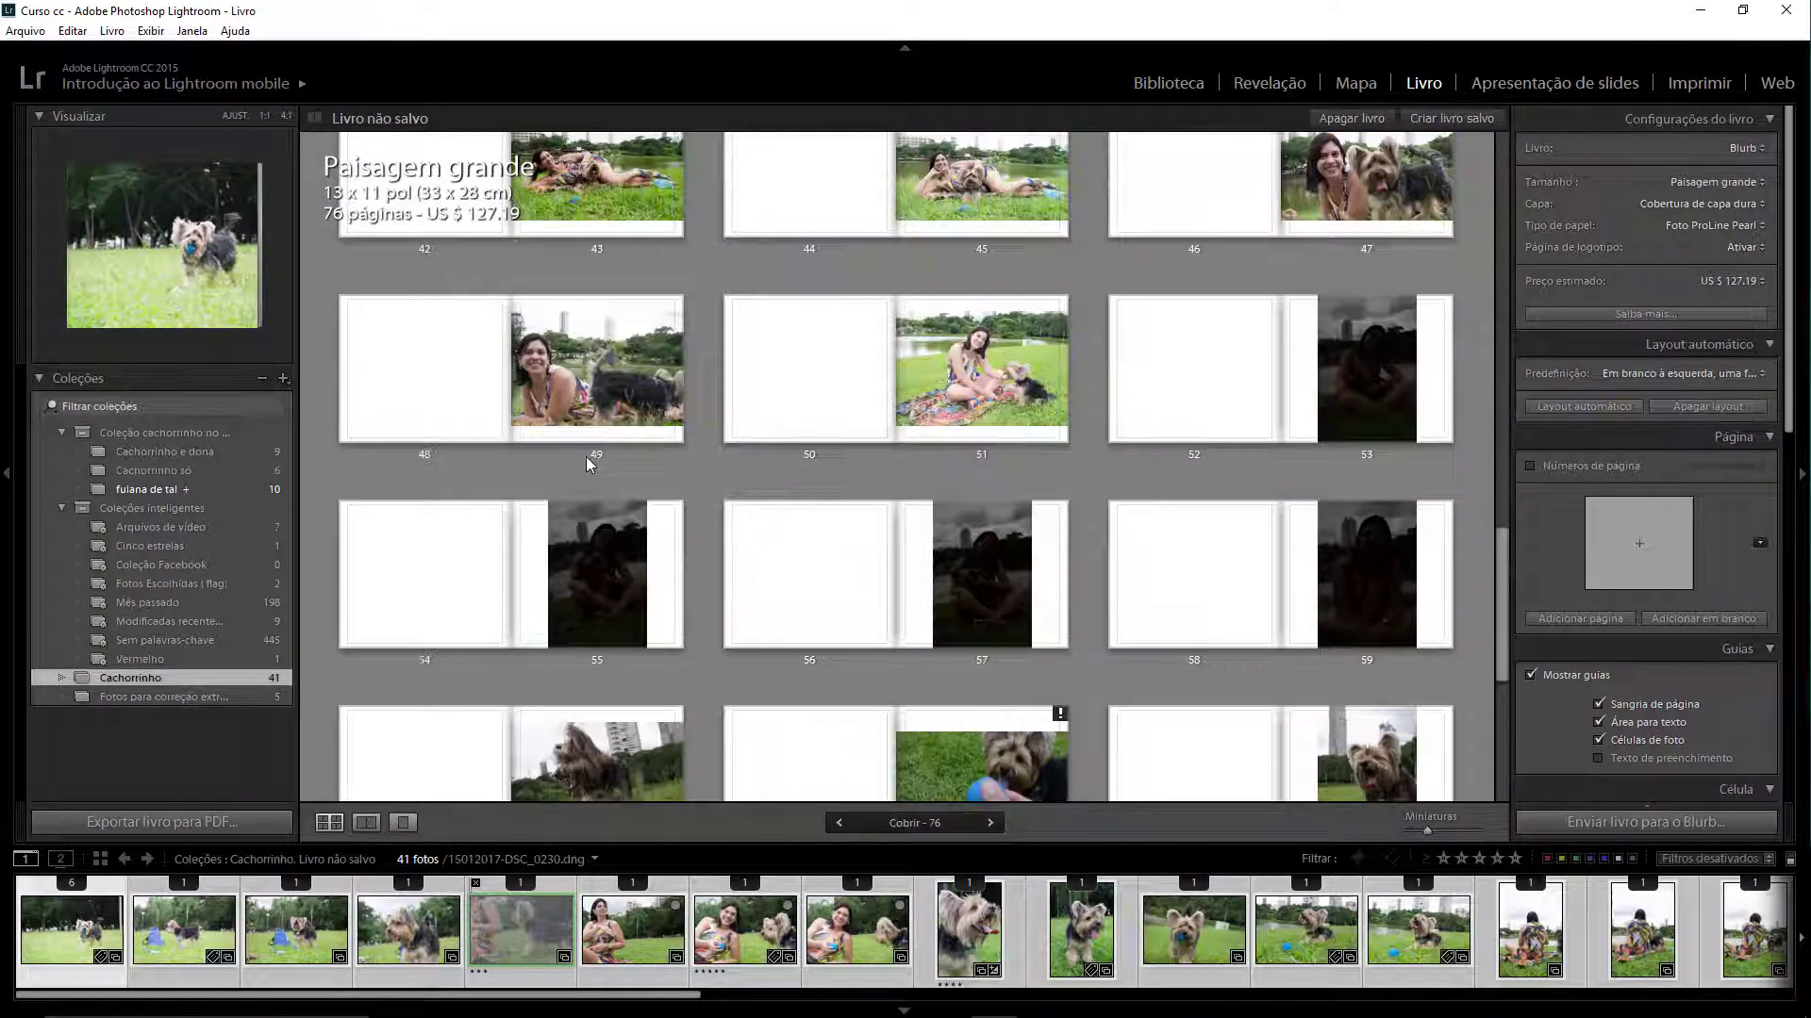
scroll(586, 458, down, 4)
scroll(587, 462, up, 10)
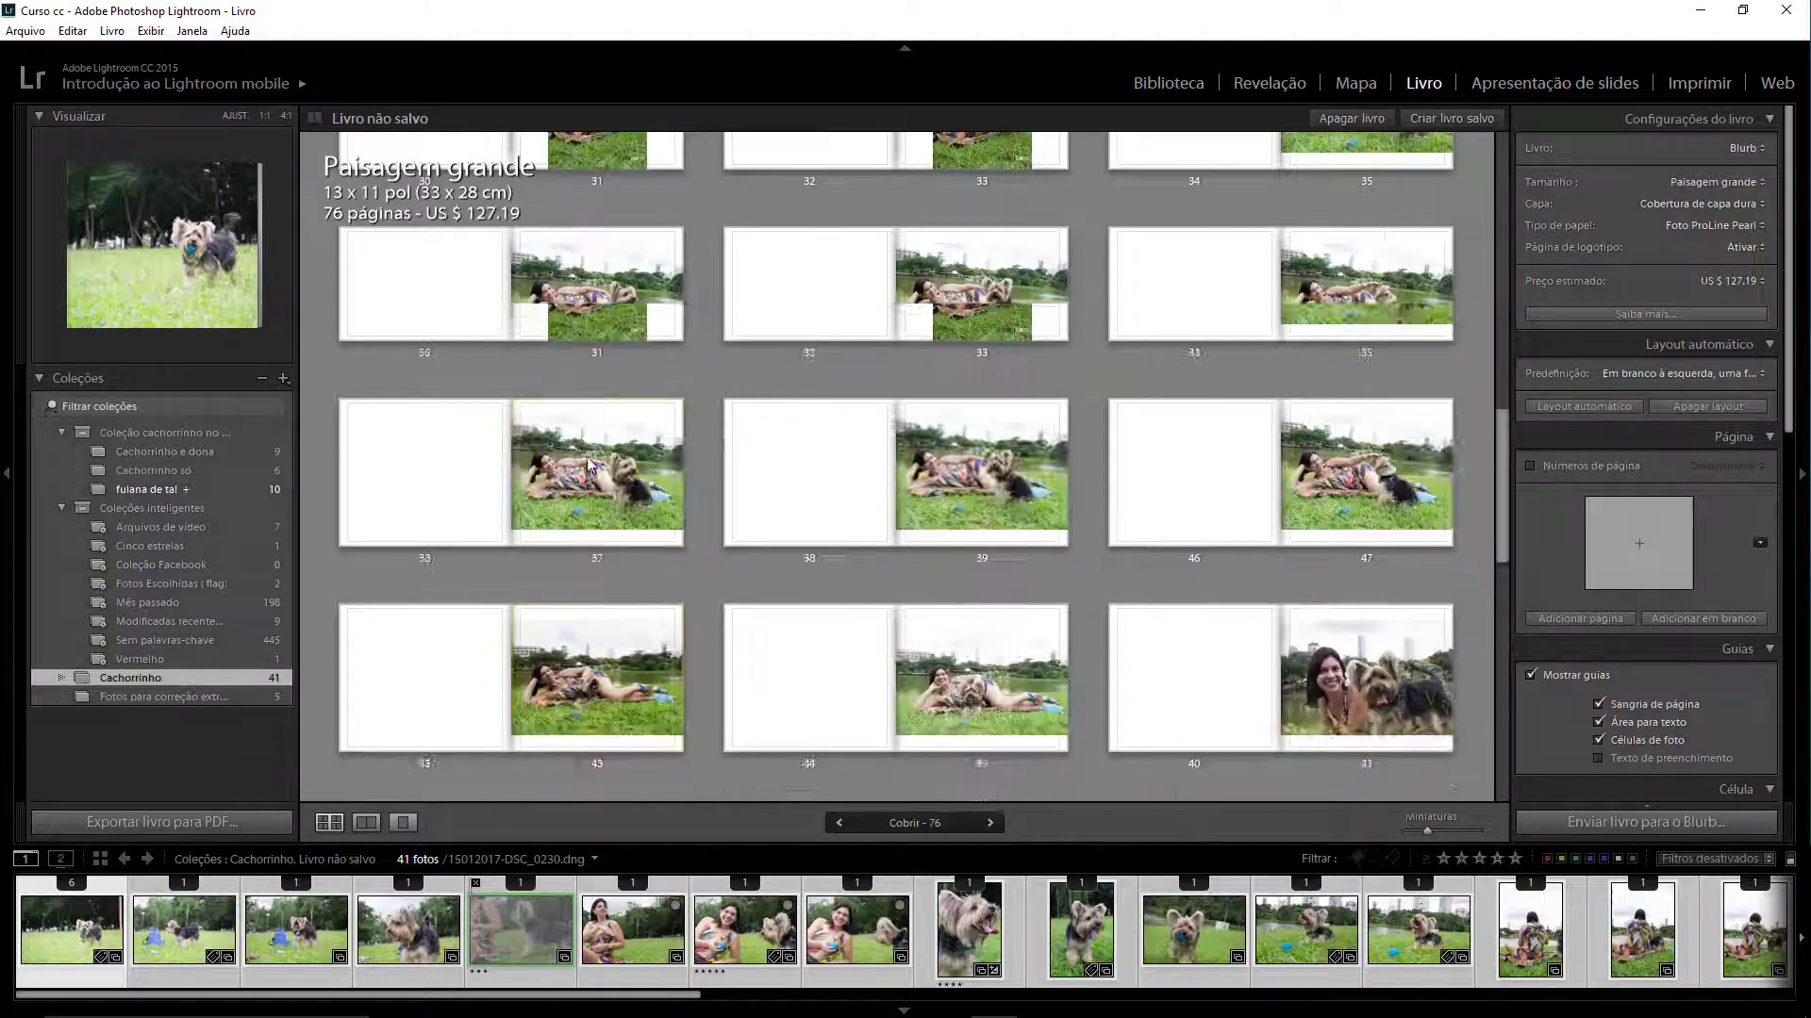
scroll(586, 462, up, 10)
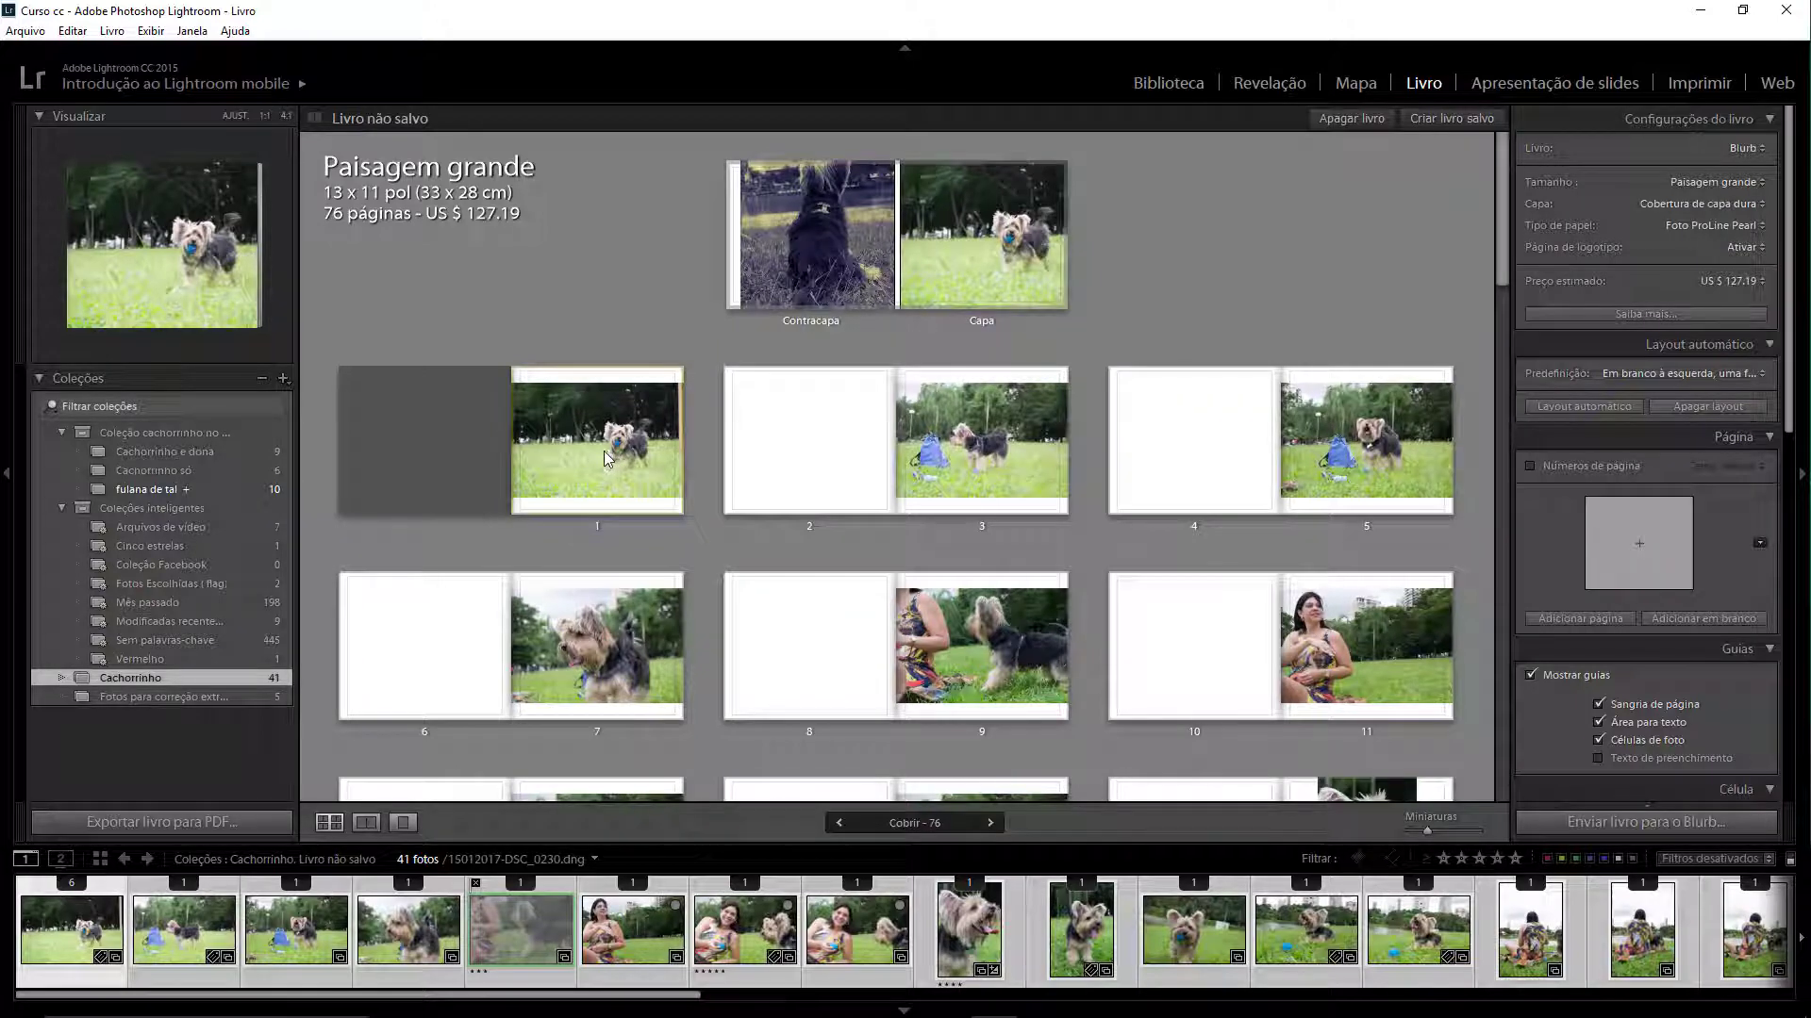
scroll(920, 332, down, 5)
scroll(921, 332, up, 5)
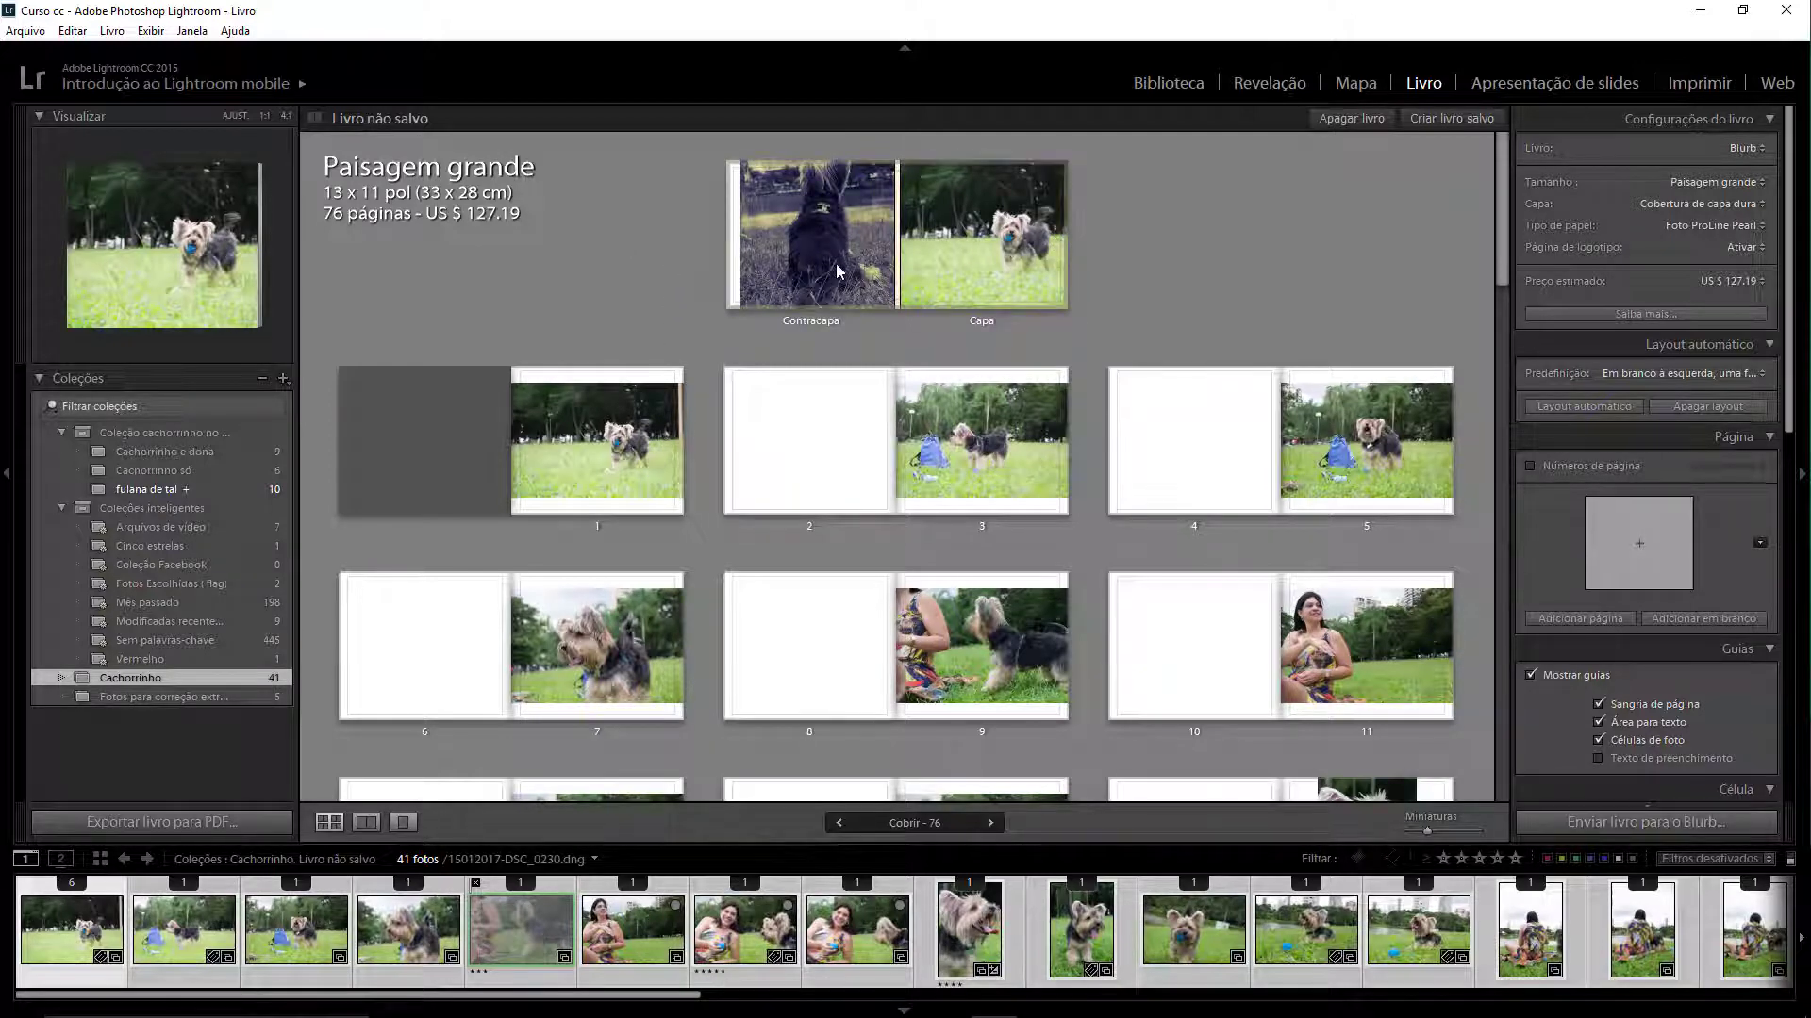
Swap the running-dog cover photo with page 3's photo.
drag(988, 240, 987, 302)
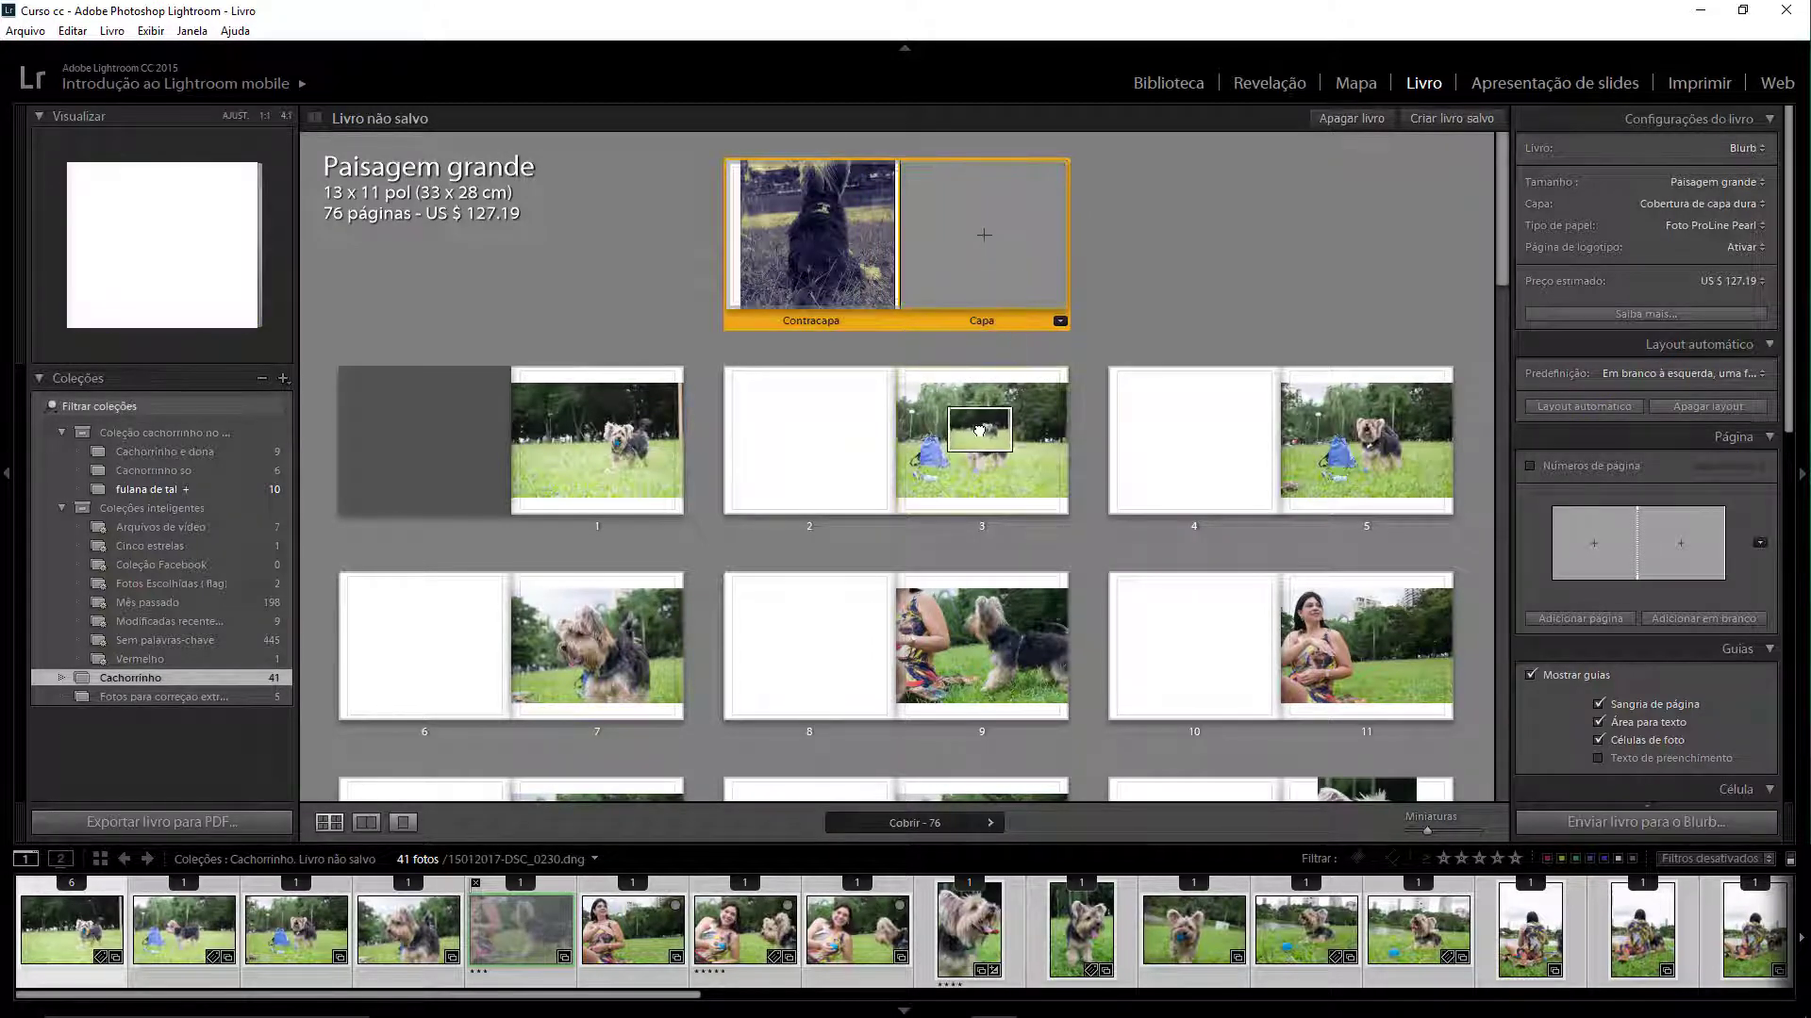
drag(986, 301, 977, 468)
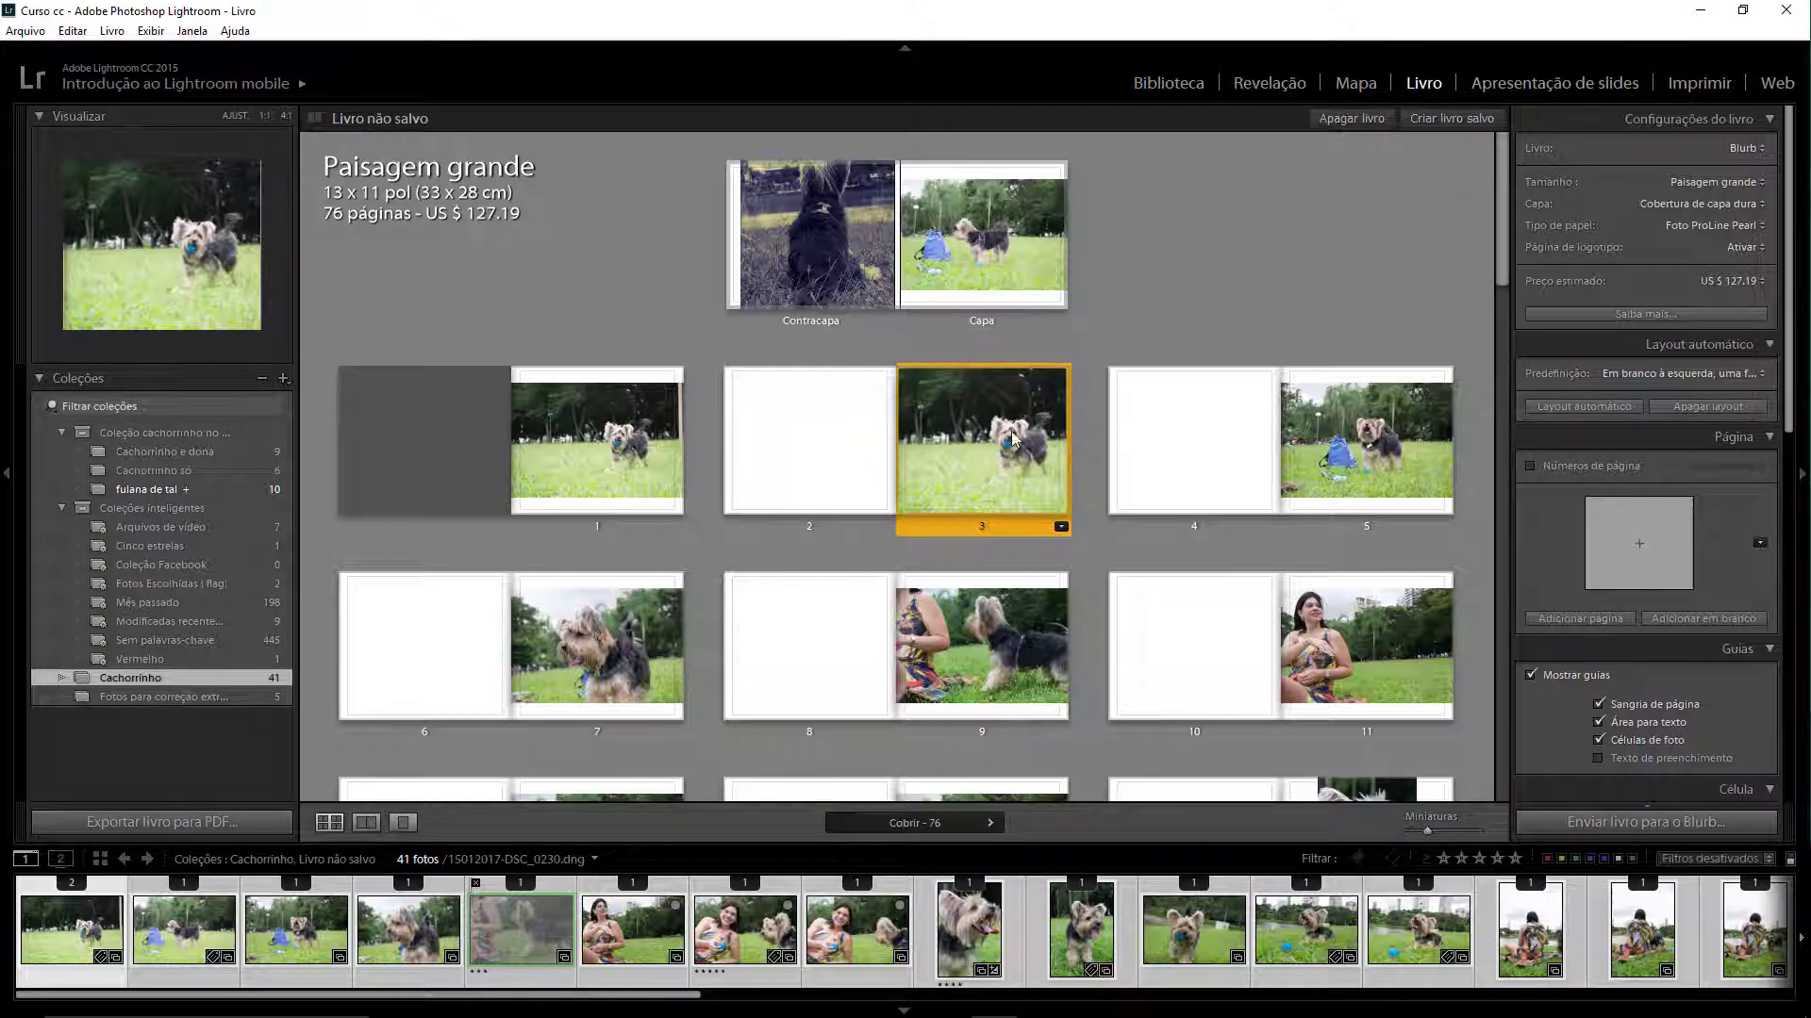
click(1394, 450)
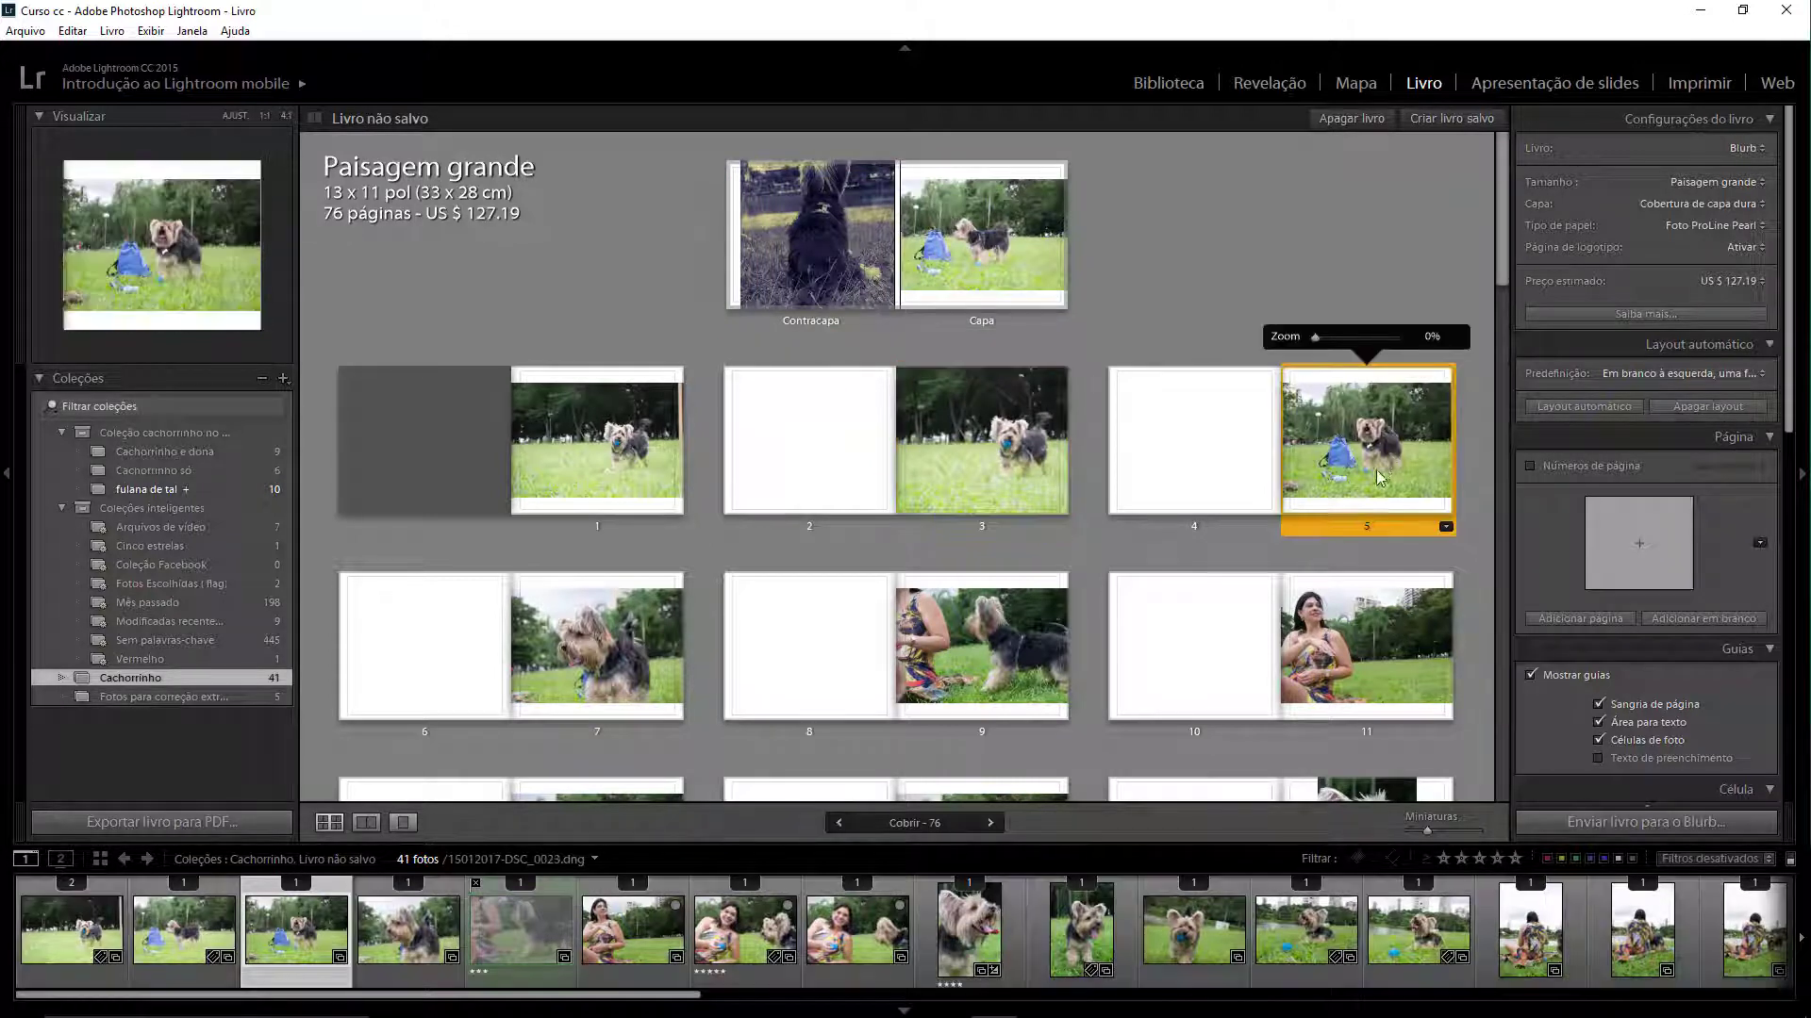
Place page 9's woman-with-dog photo on the cover.
click(1009, 649)
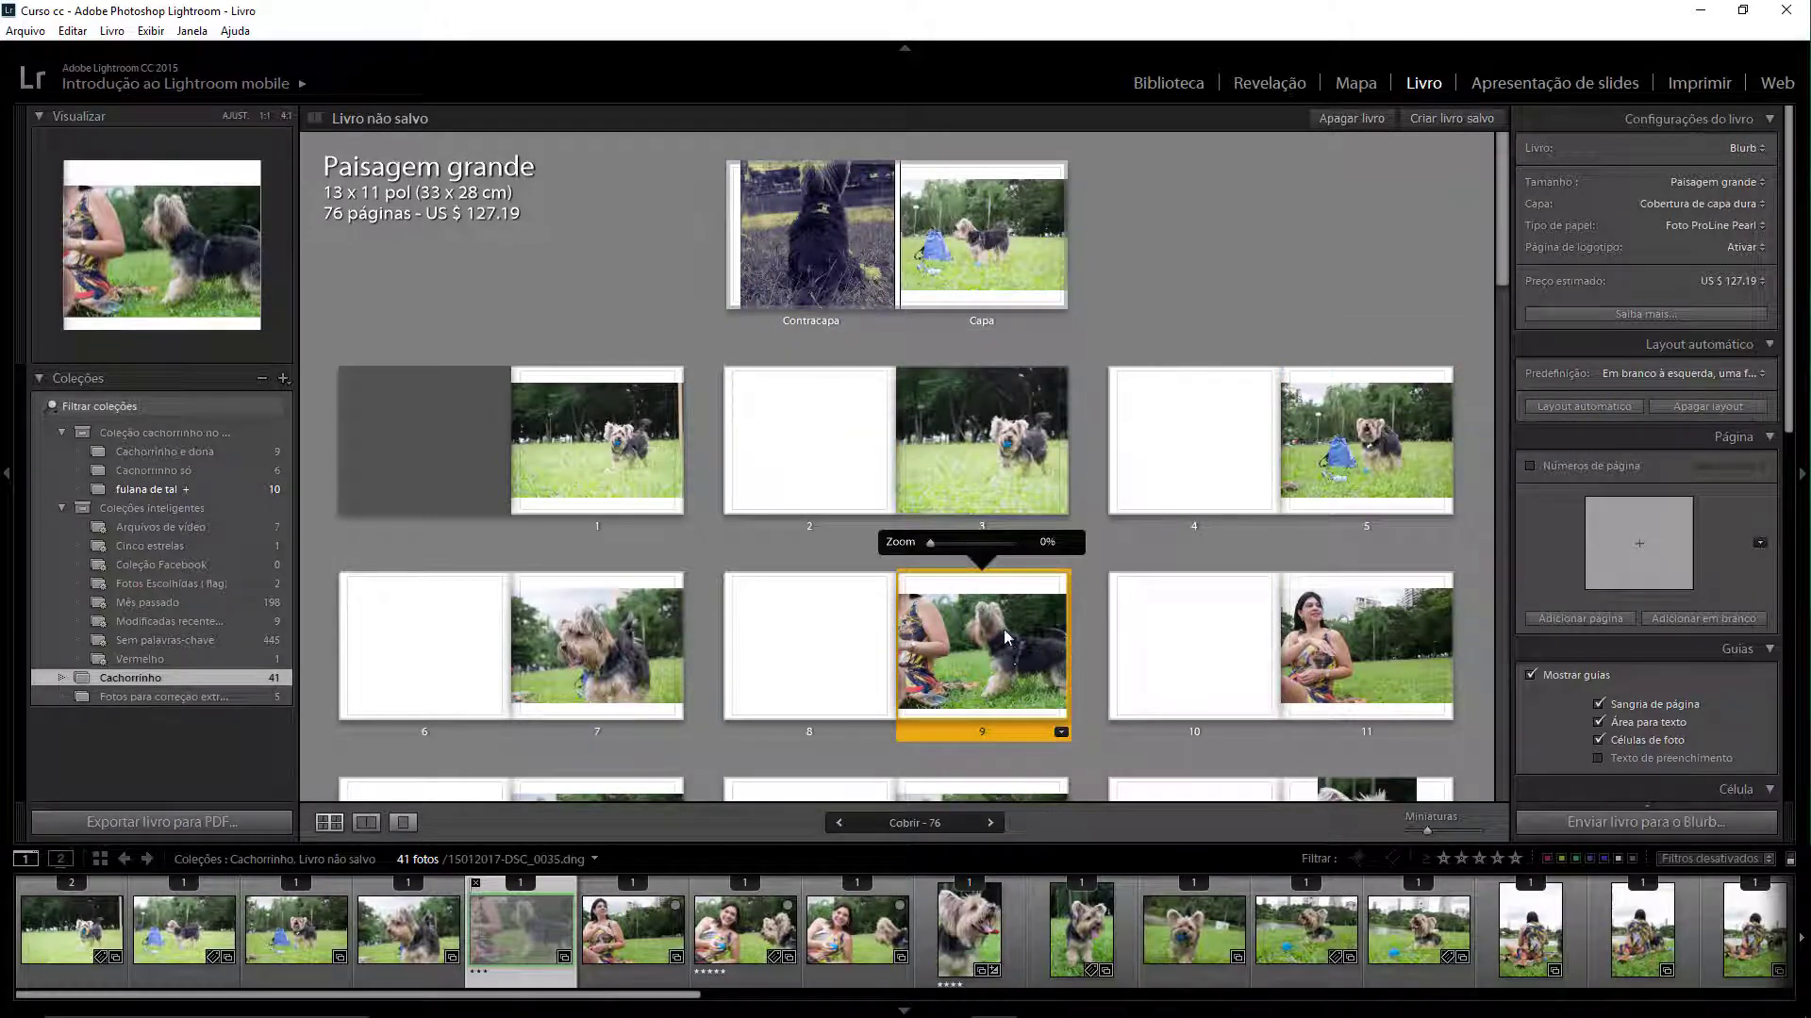
drag(1009, 649, 987, 238)
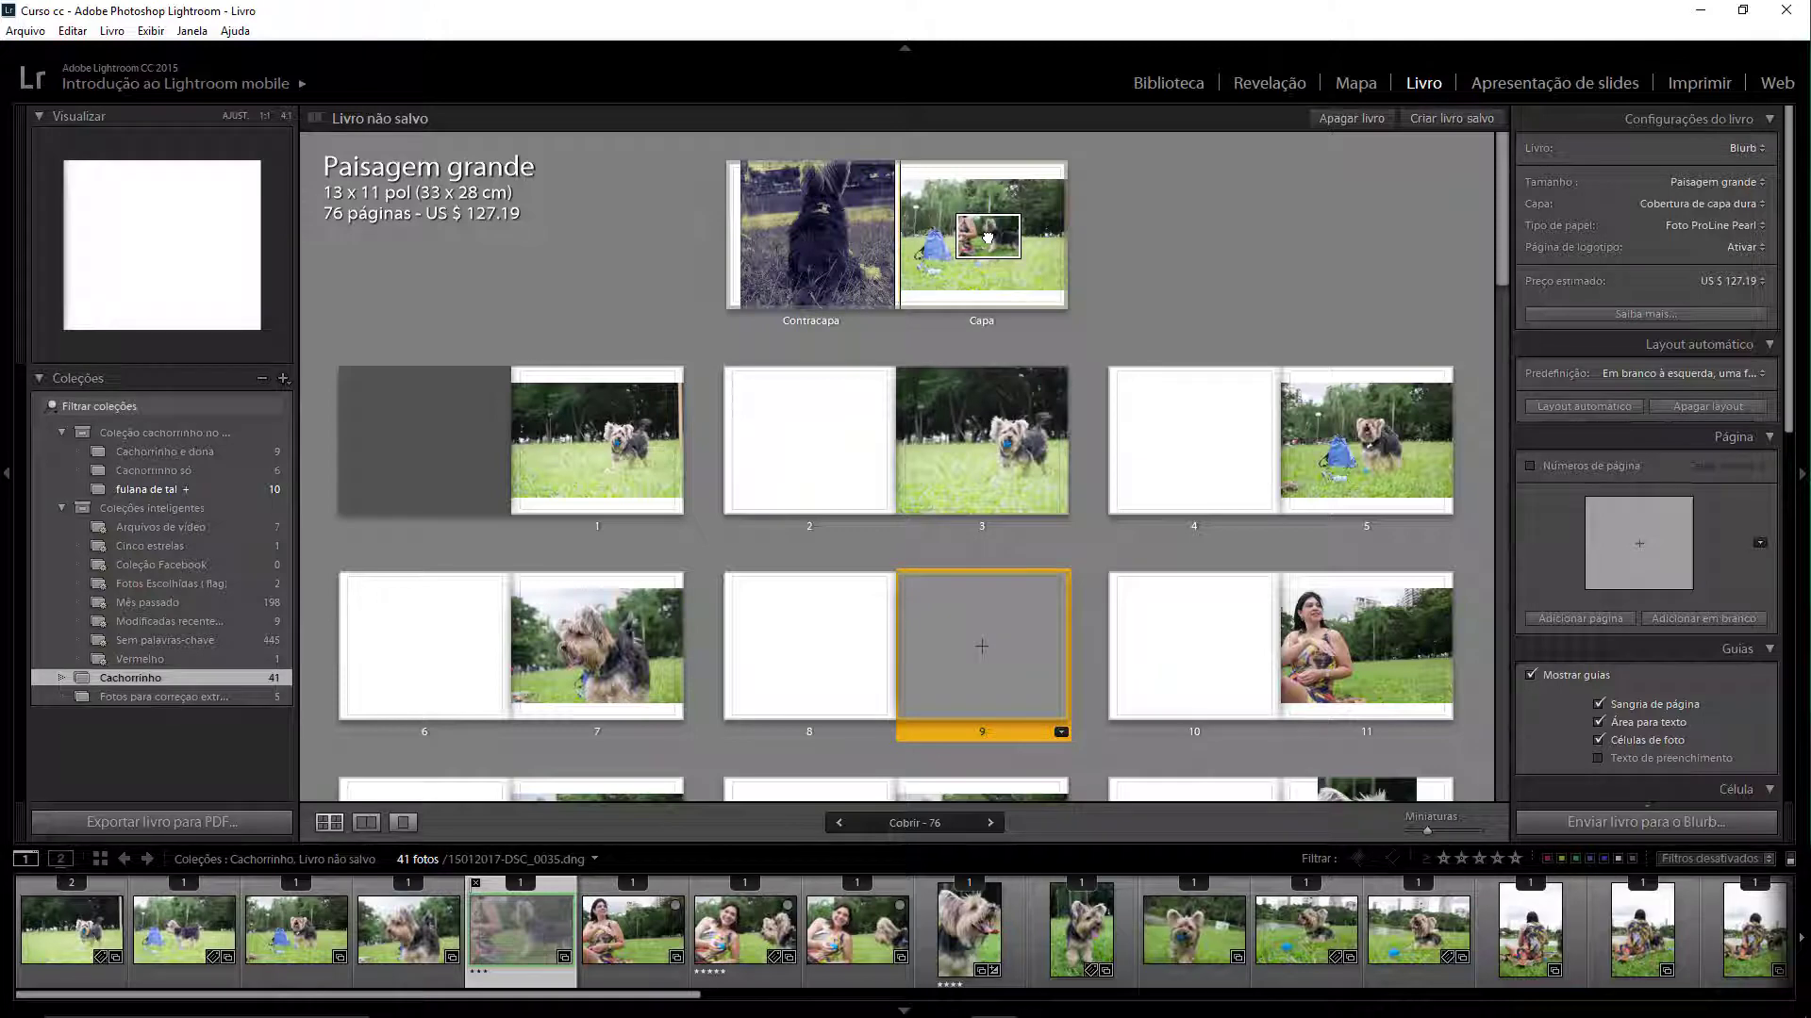
drag(988, 237, 987, 239)
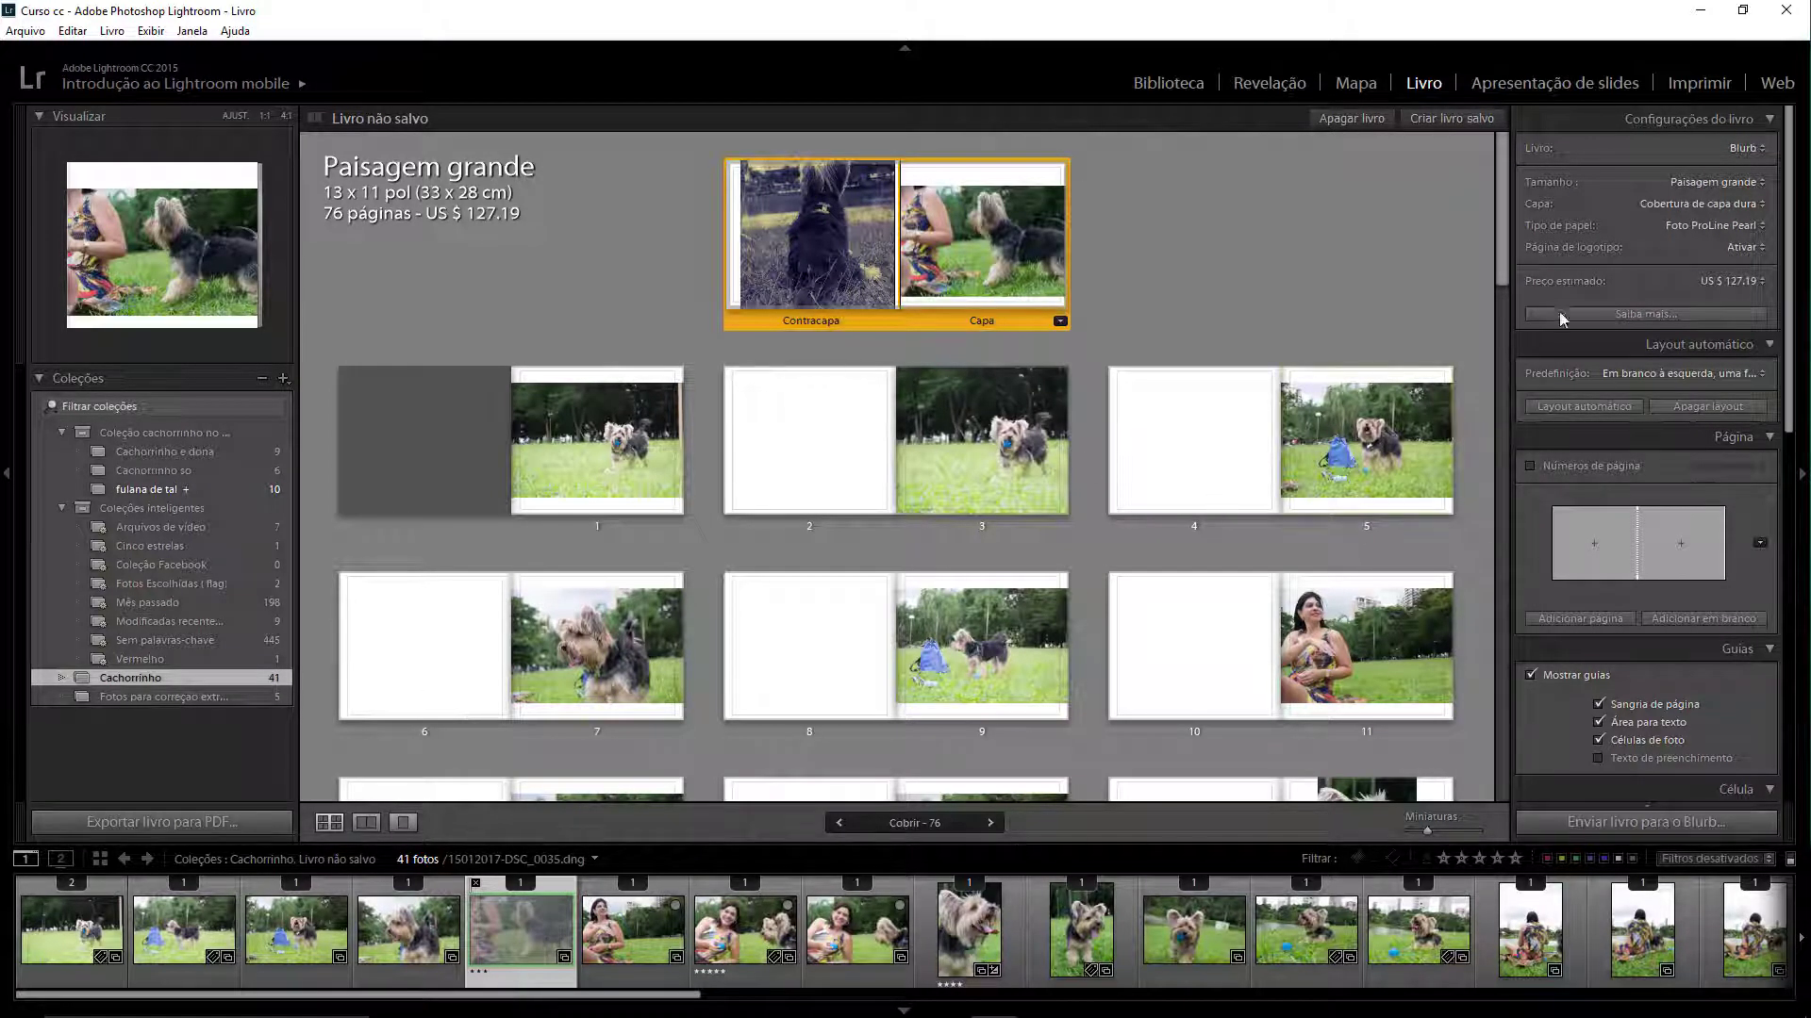
mouse_move(1499, 203)
mouse_down()
mouse_move(1499, 306)
mouse_move(1490, 198)
mouse_up()
click(1216, 283)
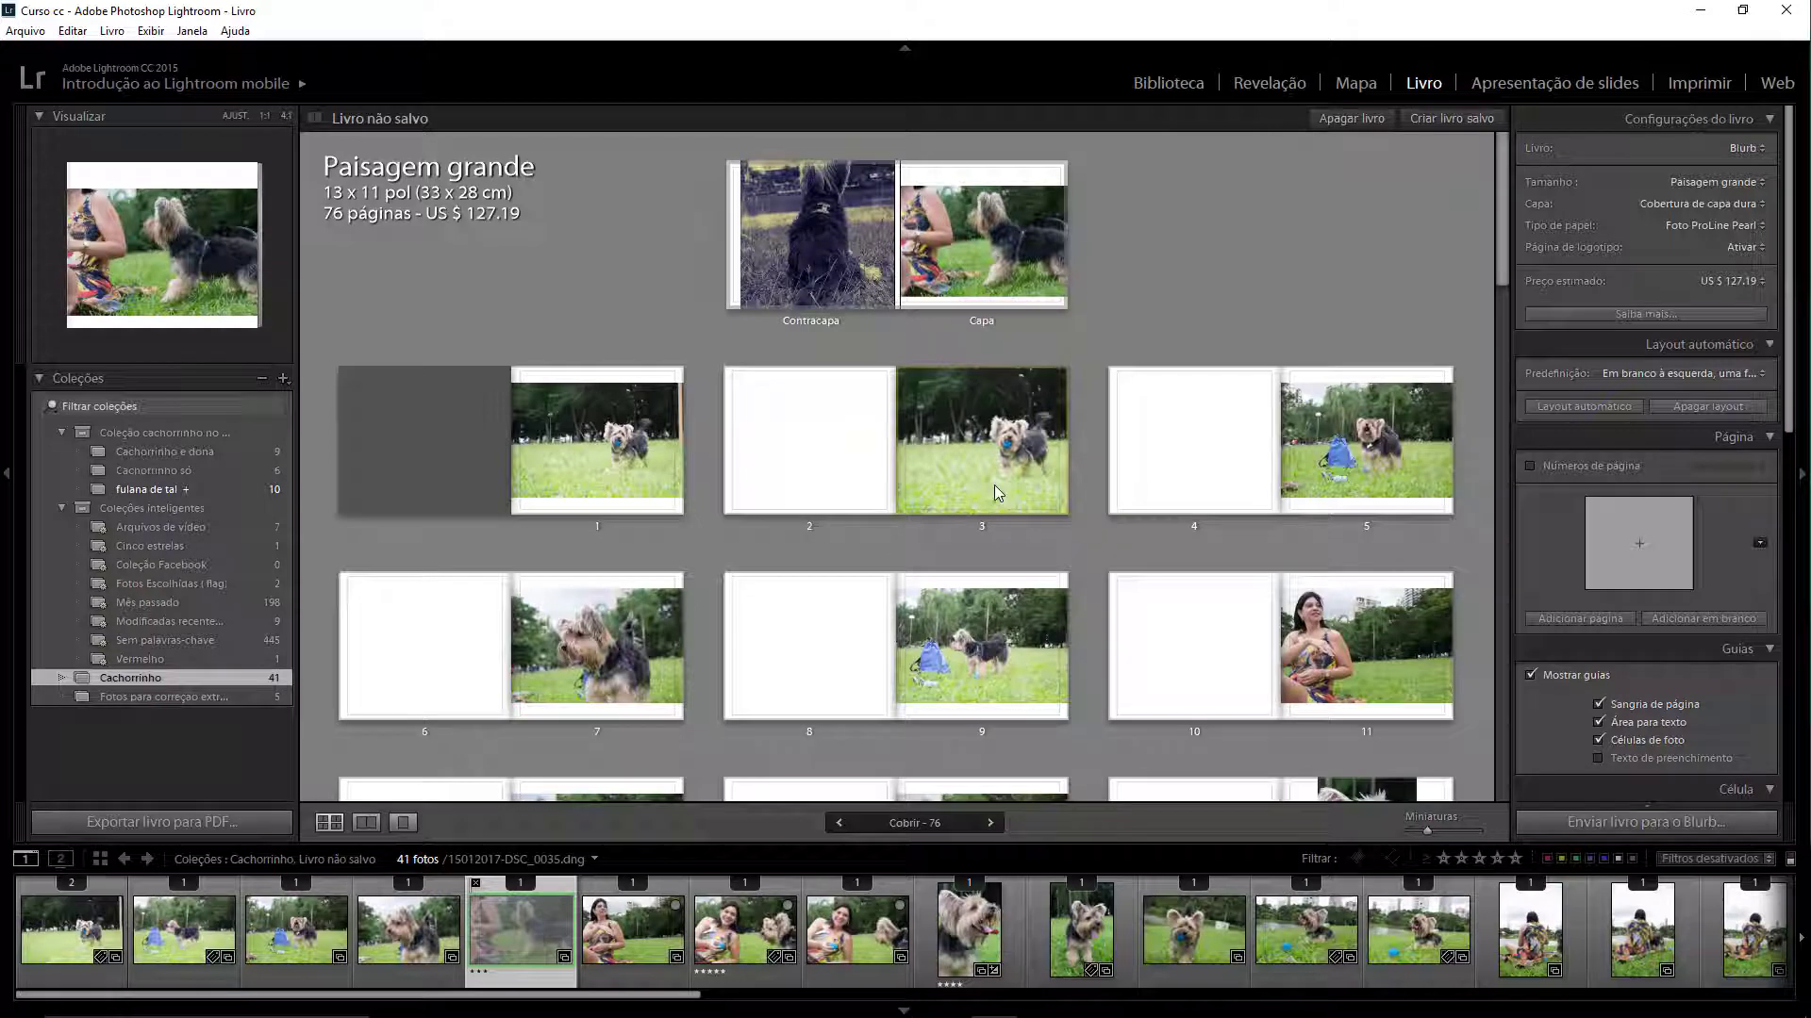
Open page 3 alone and zoom its running-dog photo to 10%, reframing it to fill the cell.
double_click(971, 454)
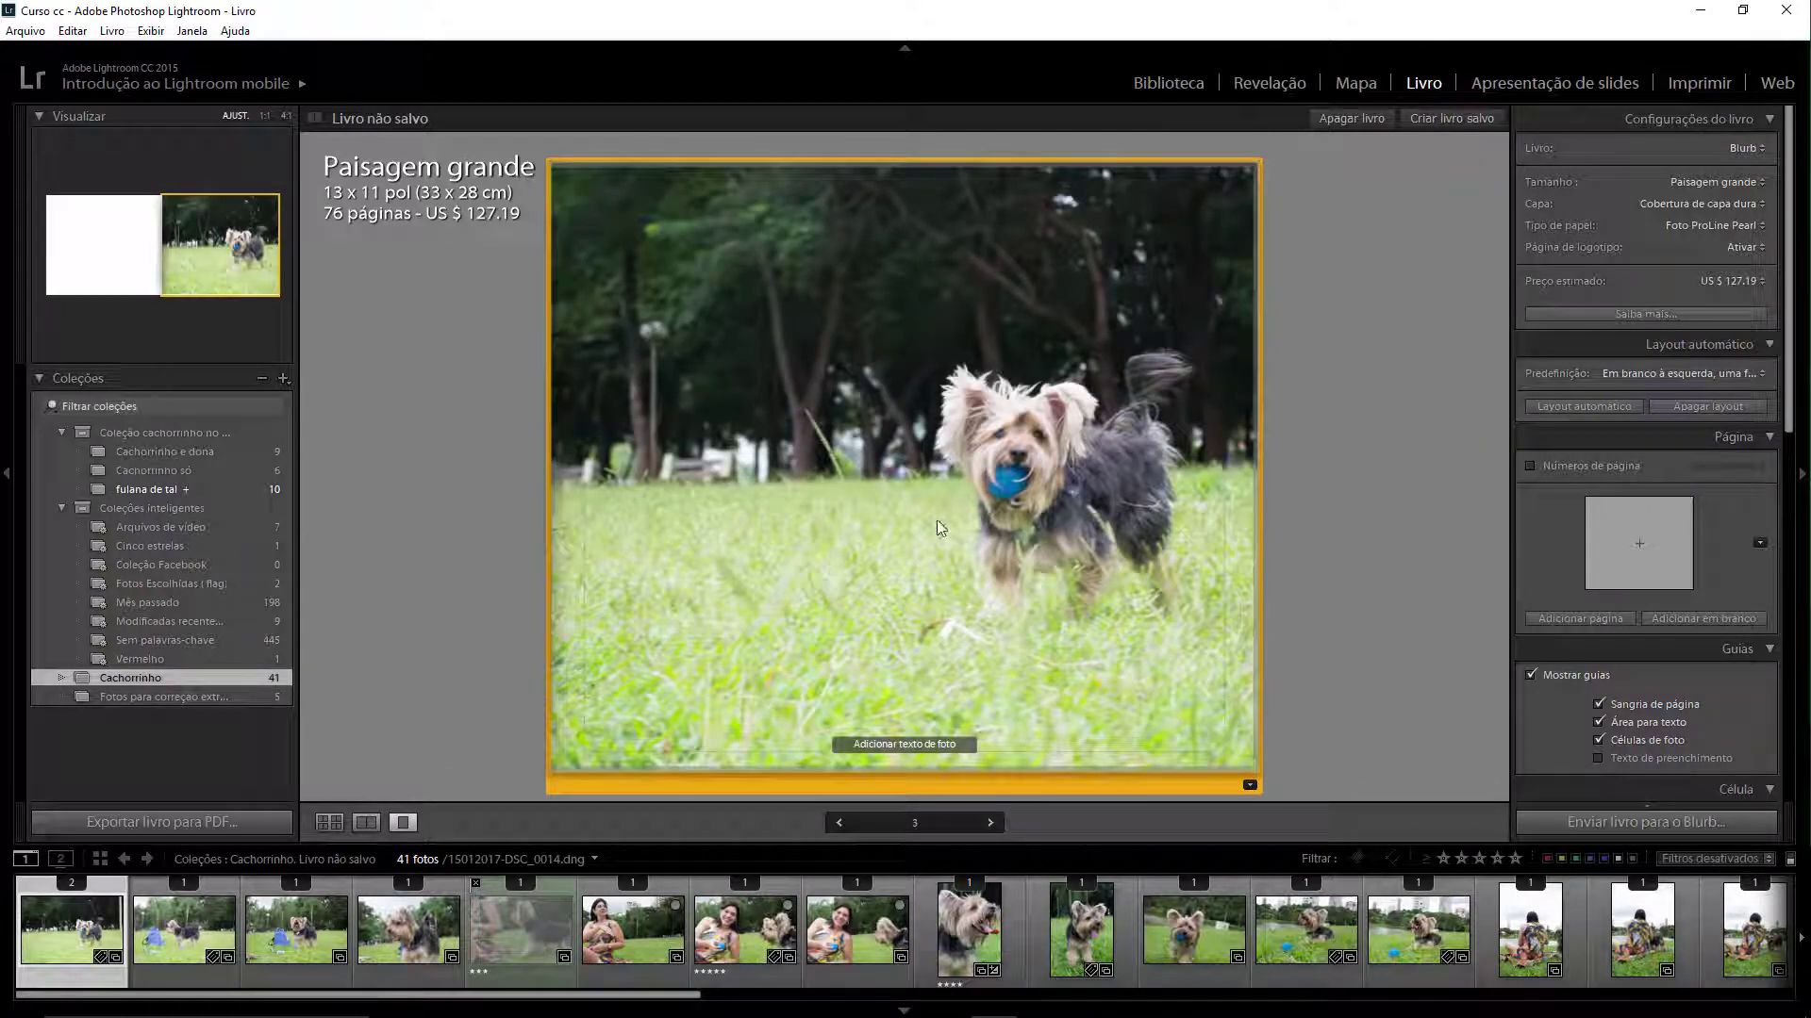
click(987, 412)
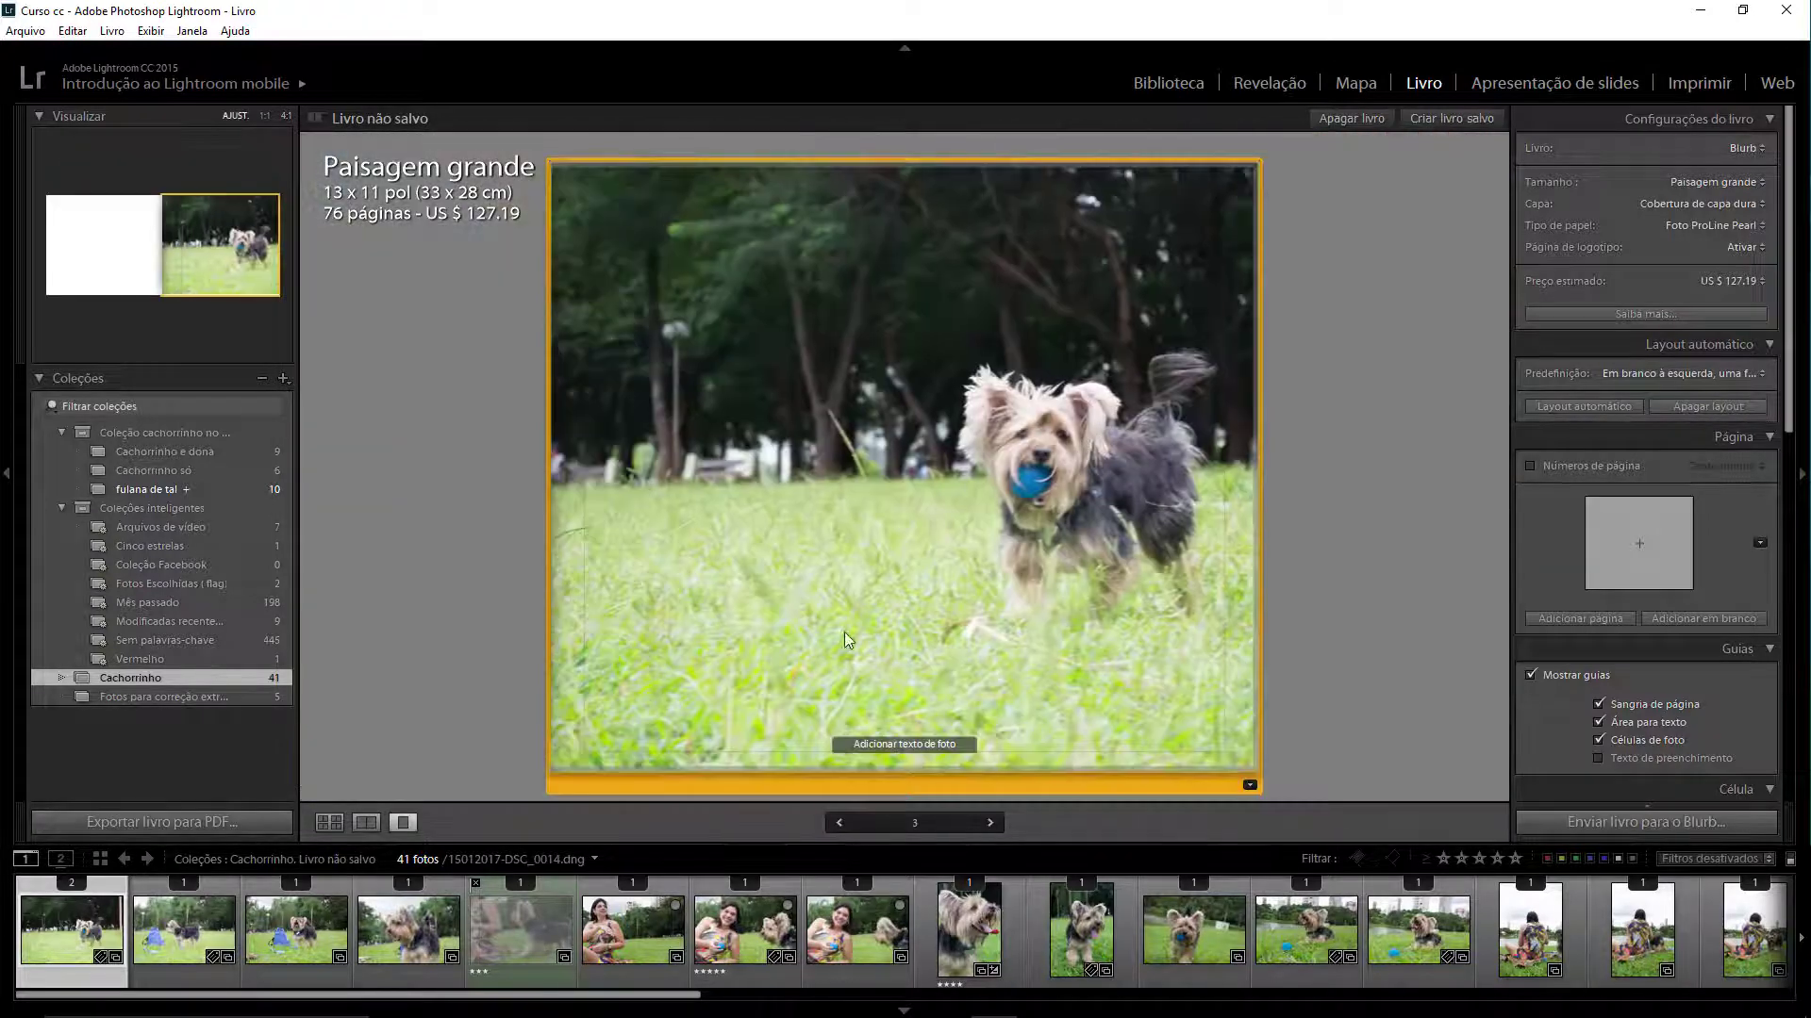
mouse_move(975, 529)
mouse_down()
mouse_move(1016, 489)
mouse_move(948, 500)
mouse_move(972, 501)
mouse_up()
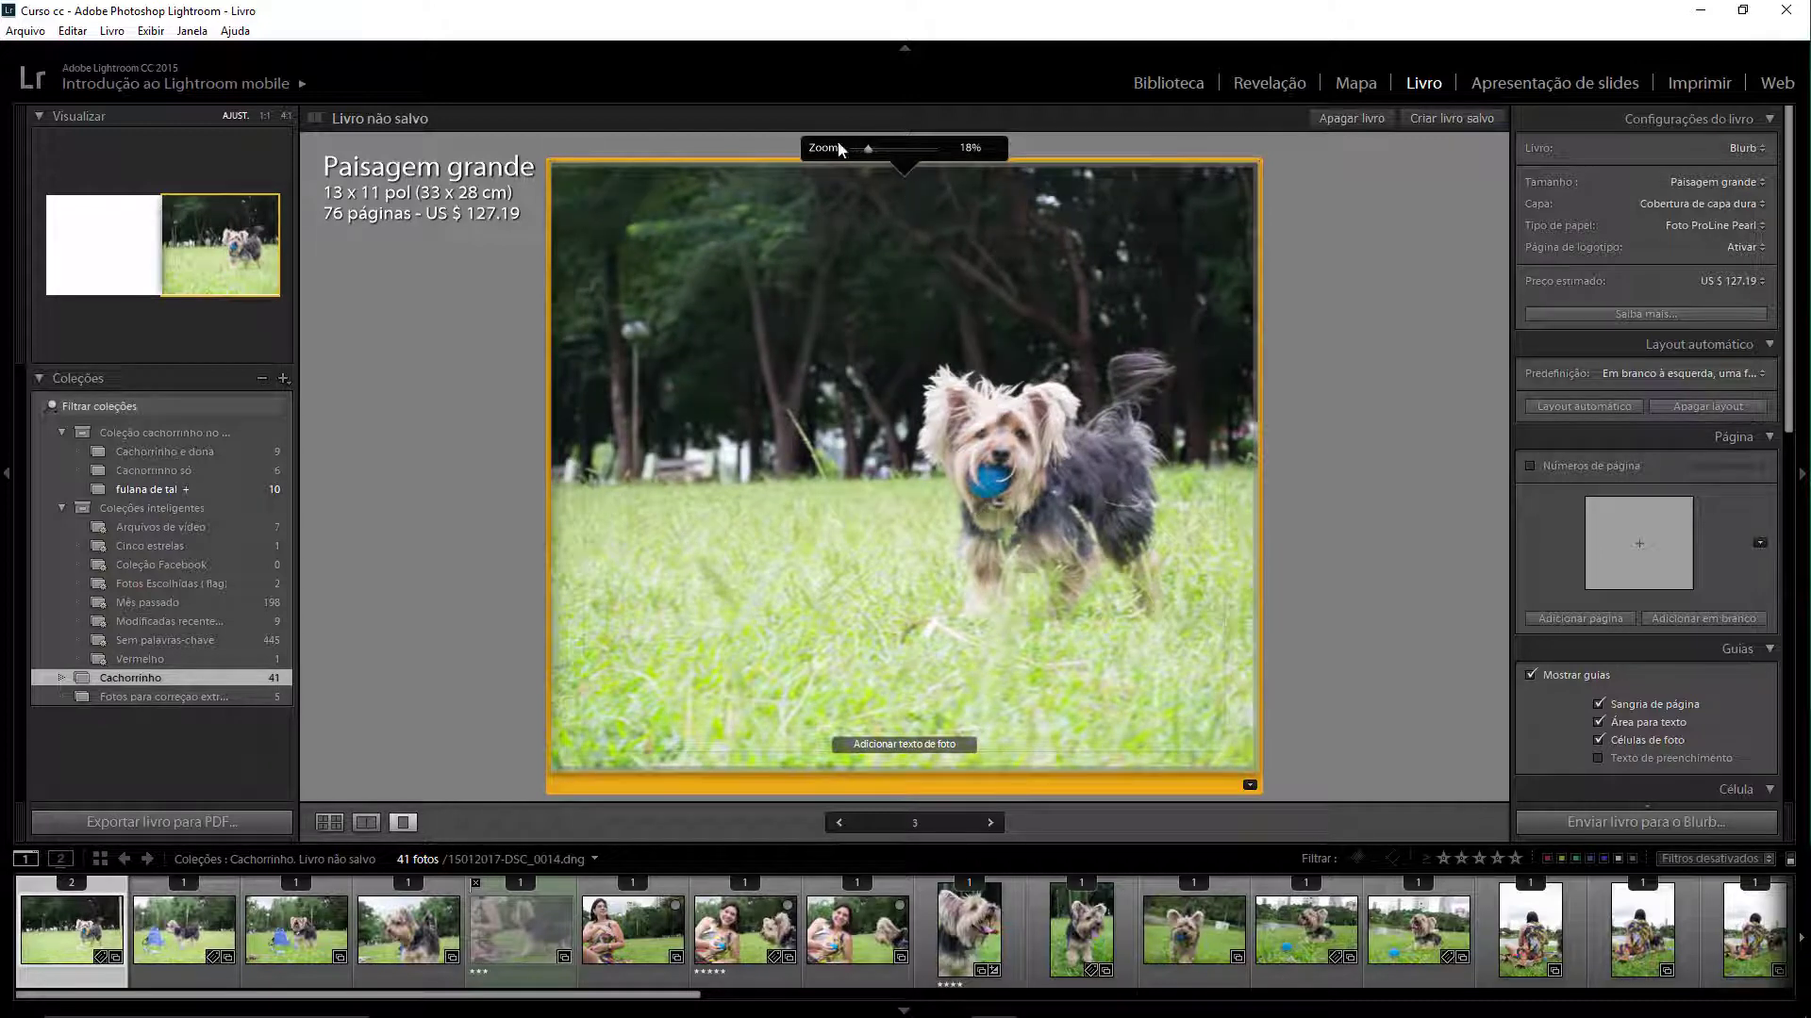
mouse_move(873, 147)
mouse_down()
mouse_move(895, 151)
mouse_move(853, 151)
mouse_up()
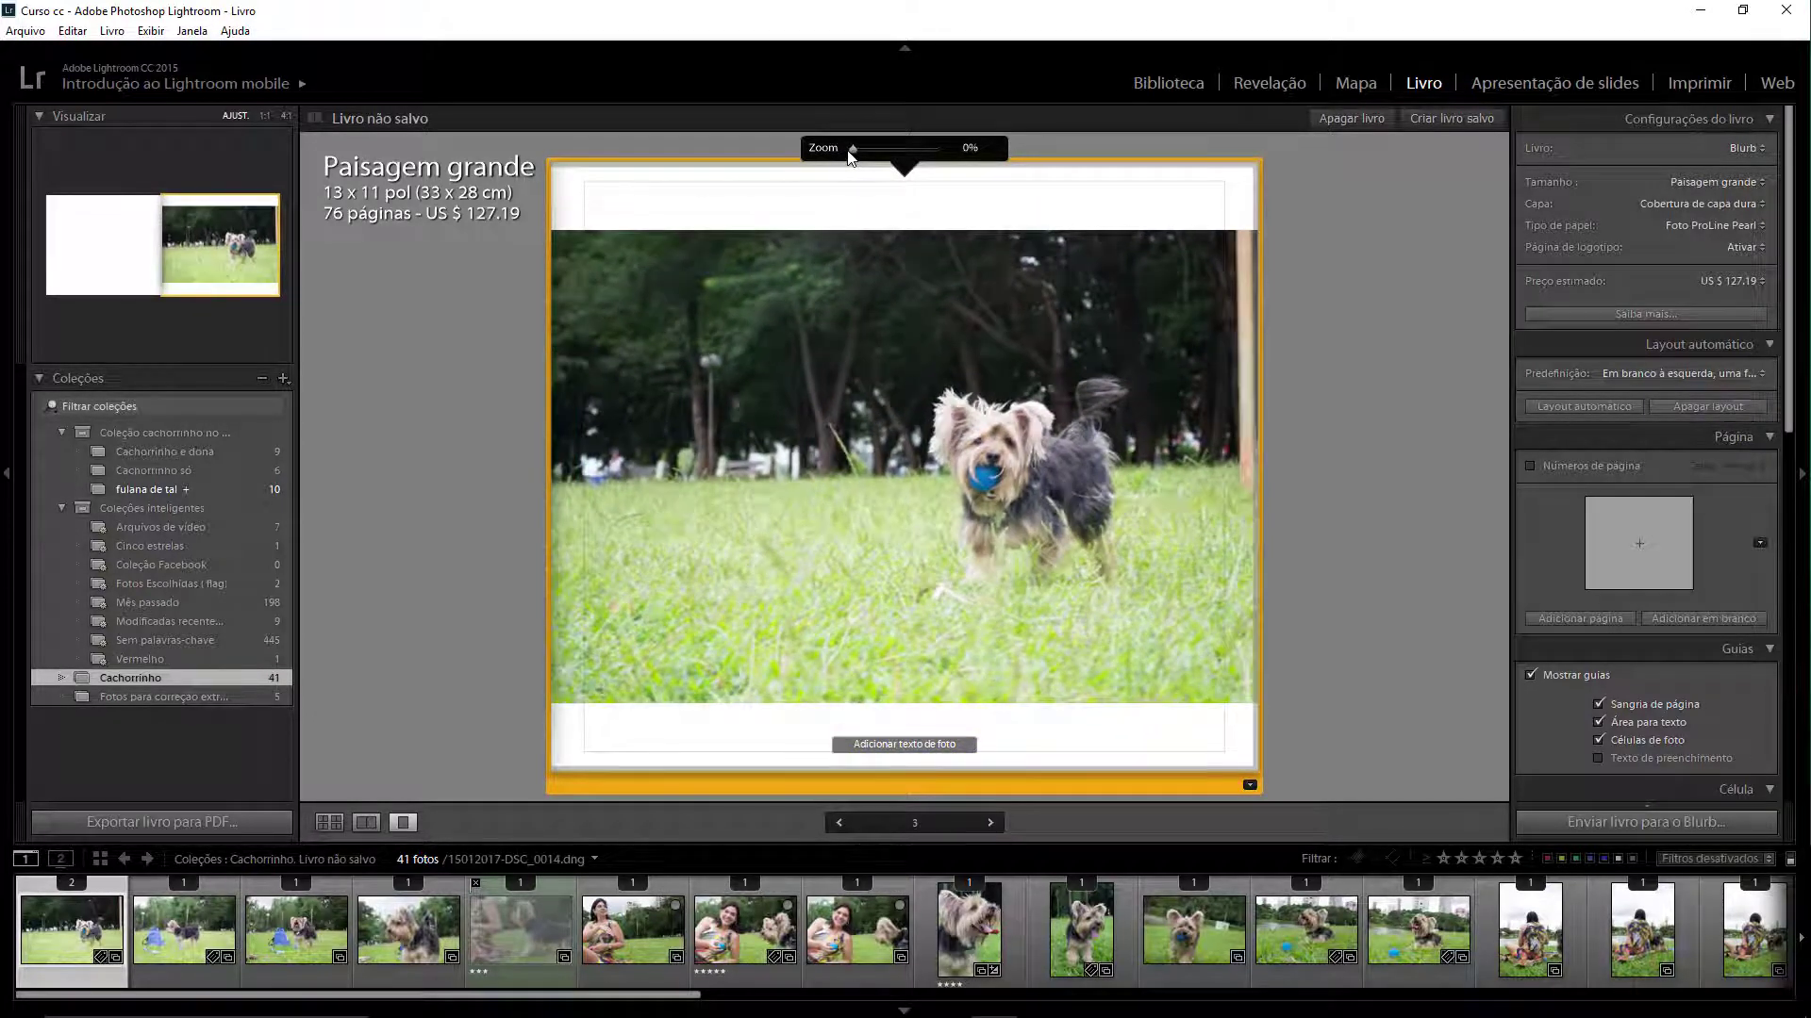
drag(849, 151, 877, 151)
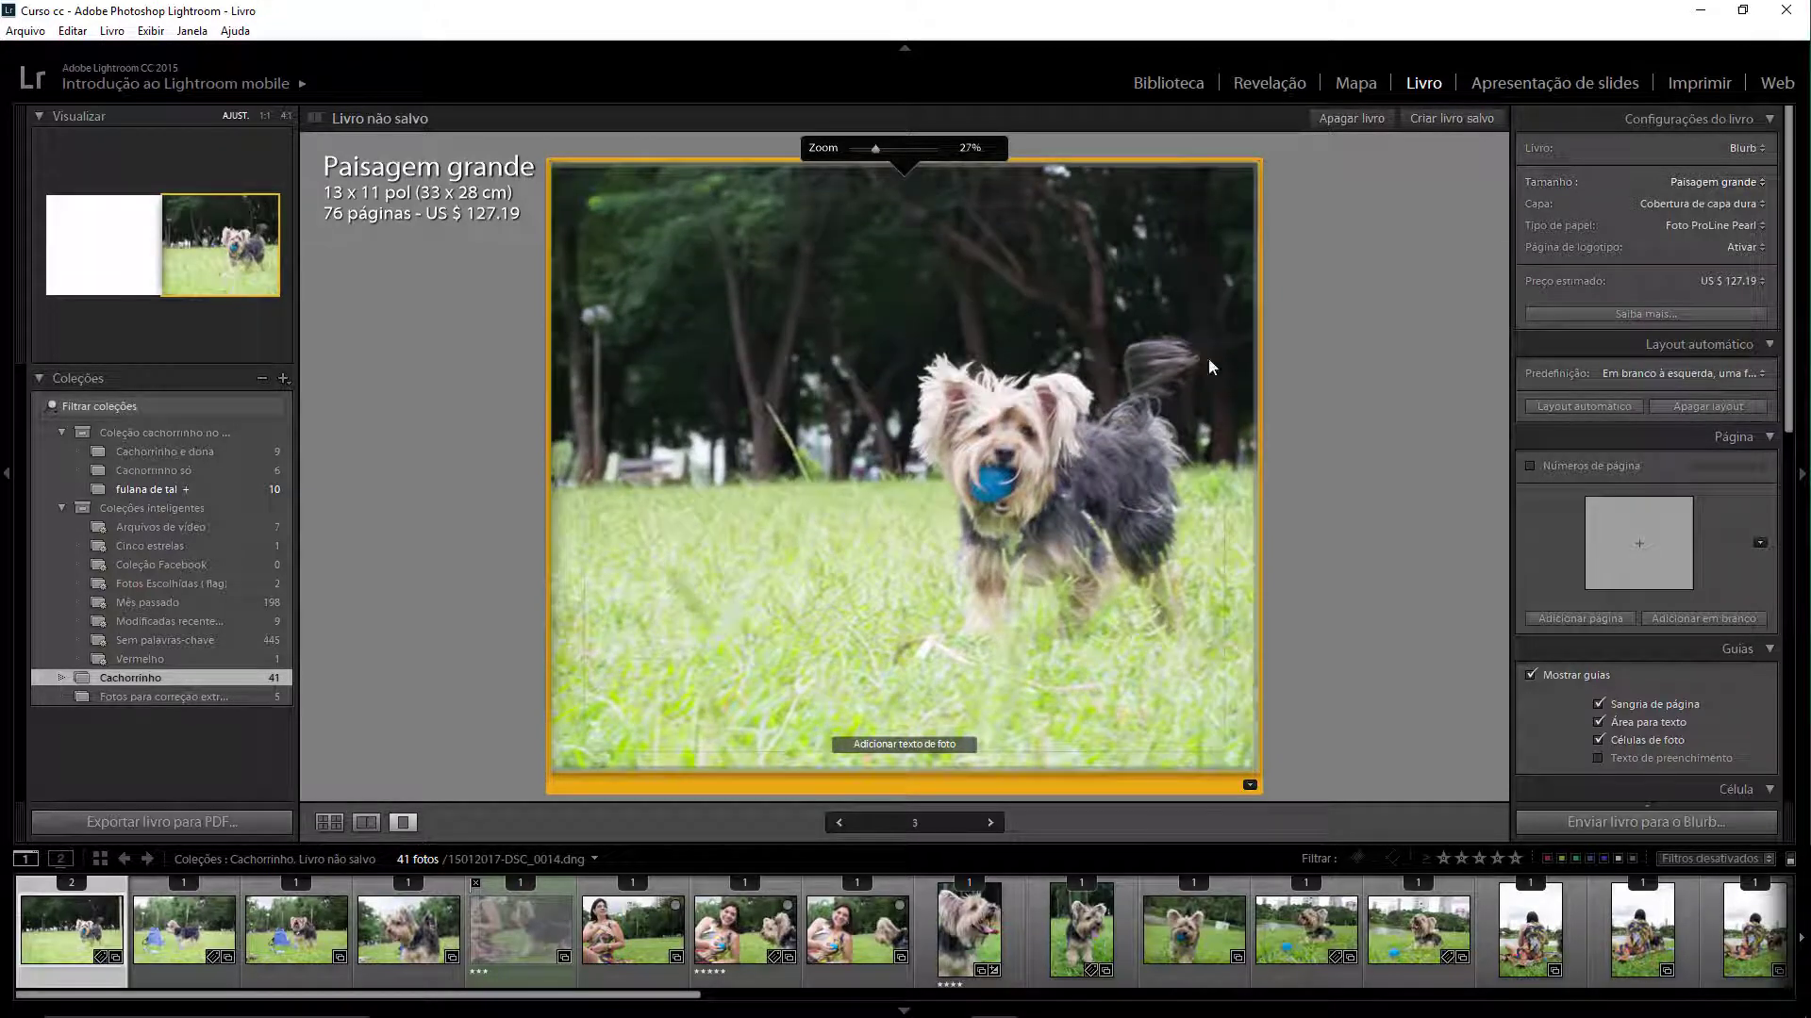
drag(875, 151, 853, 153)
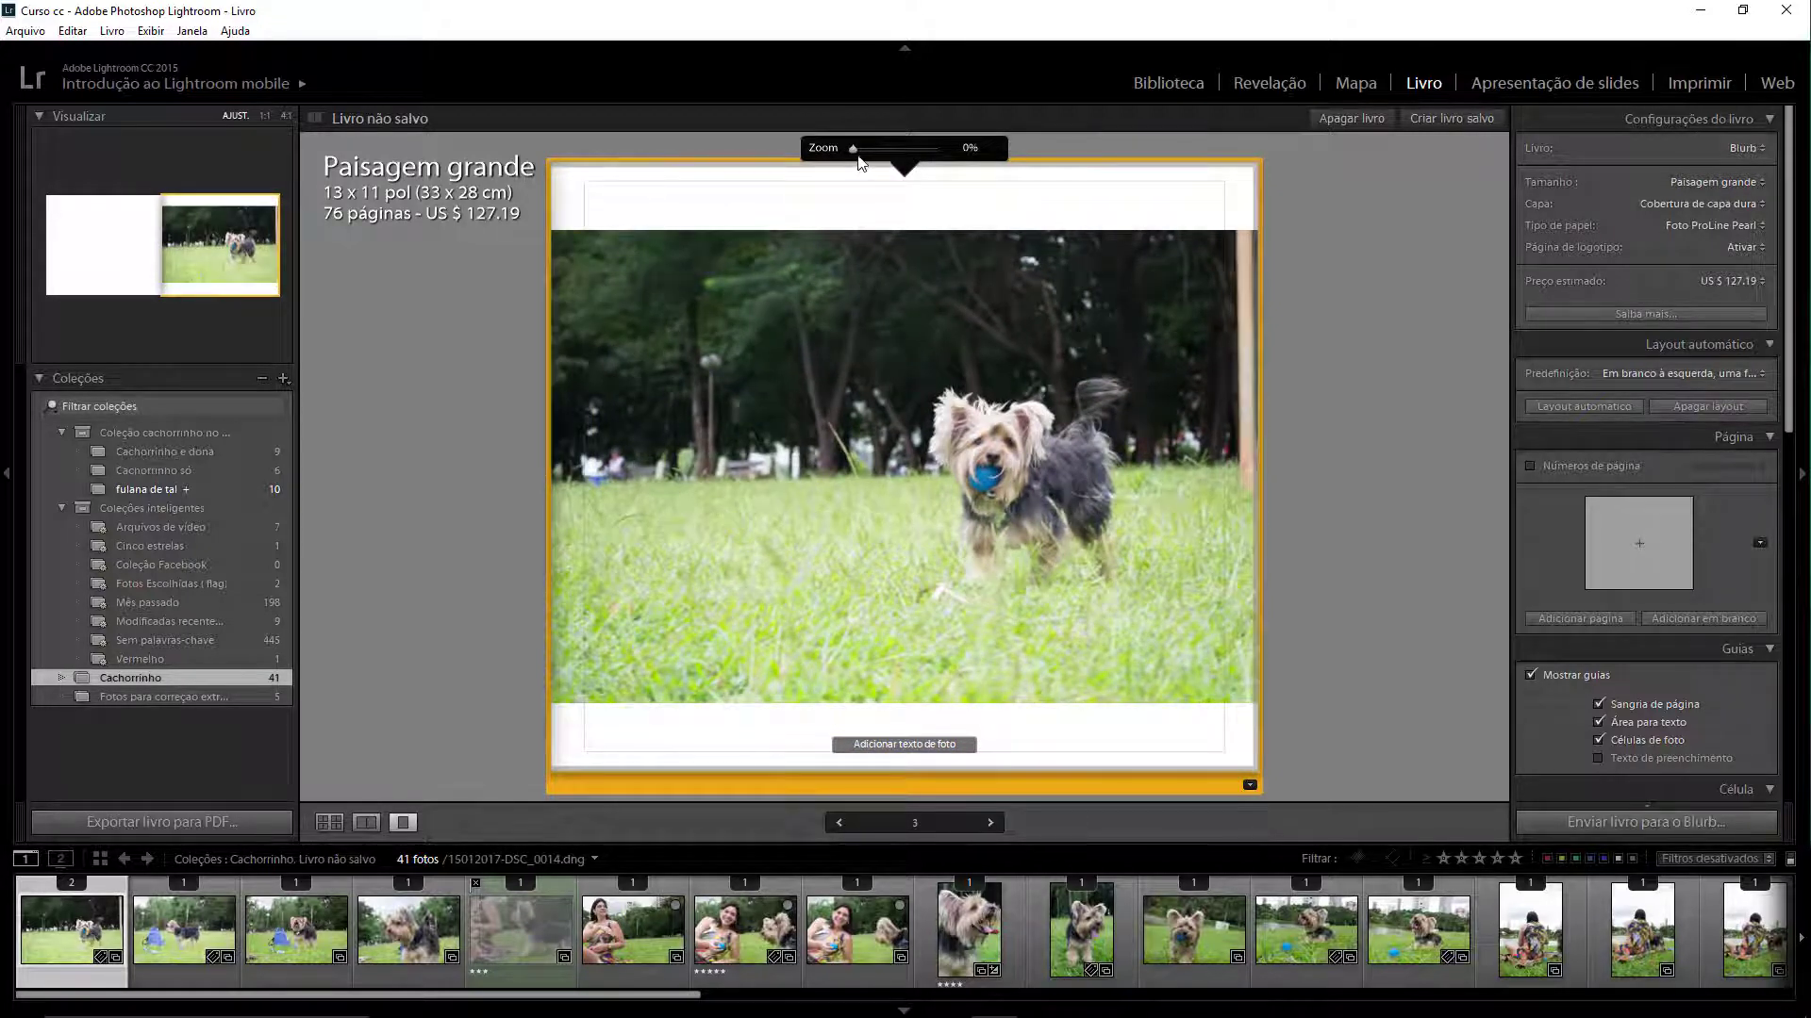
drag(854, 150, 861, 151)
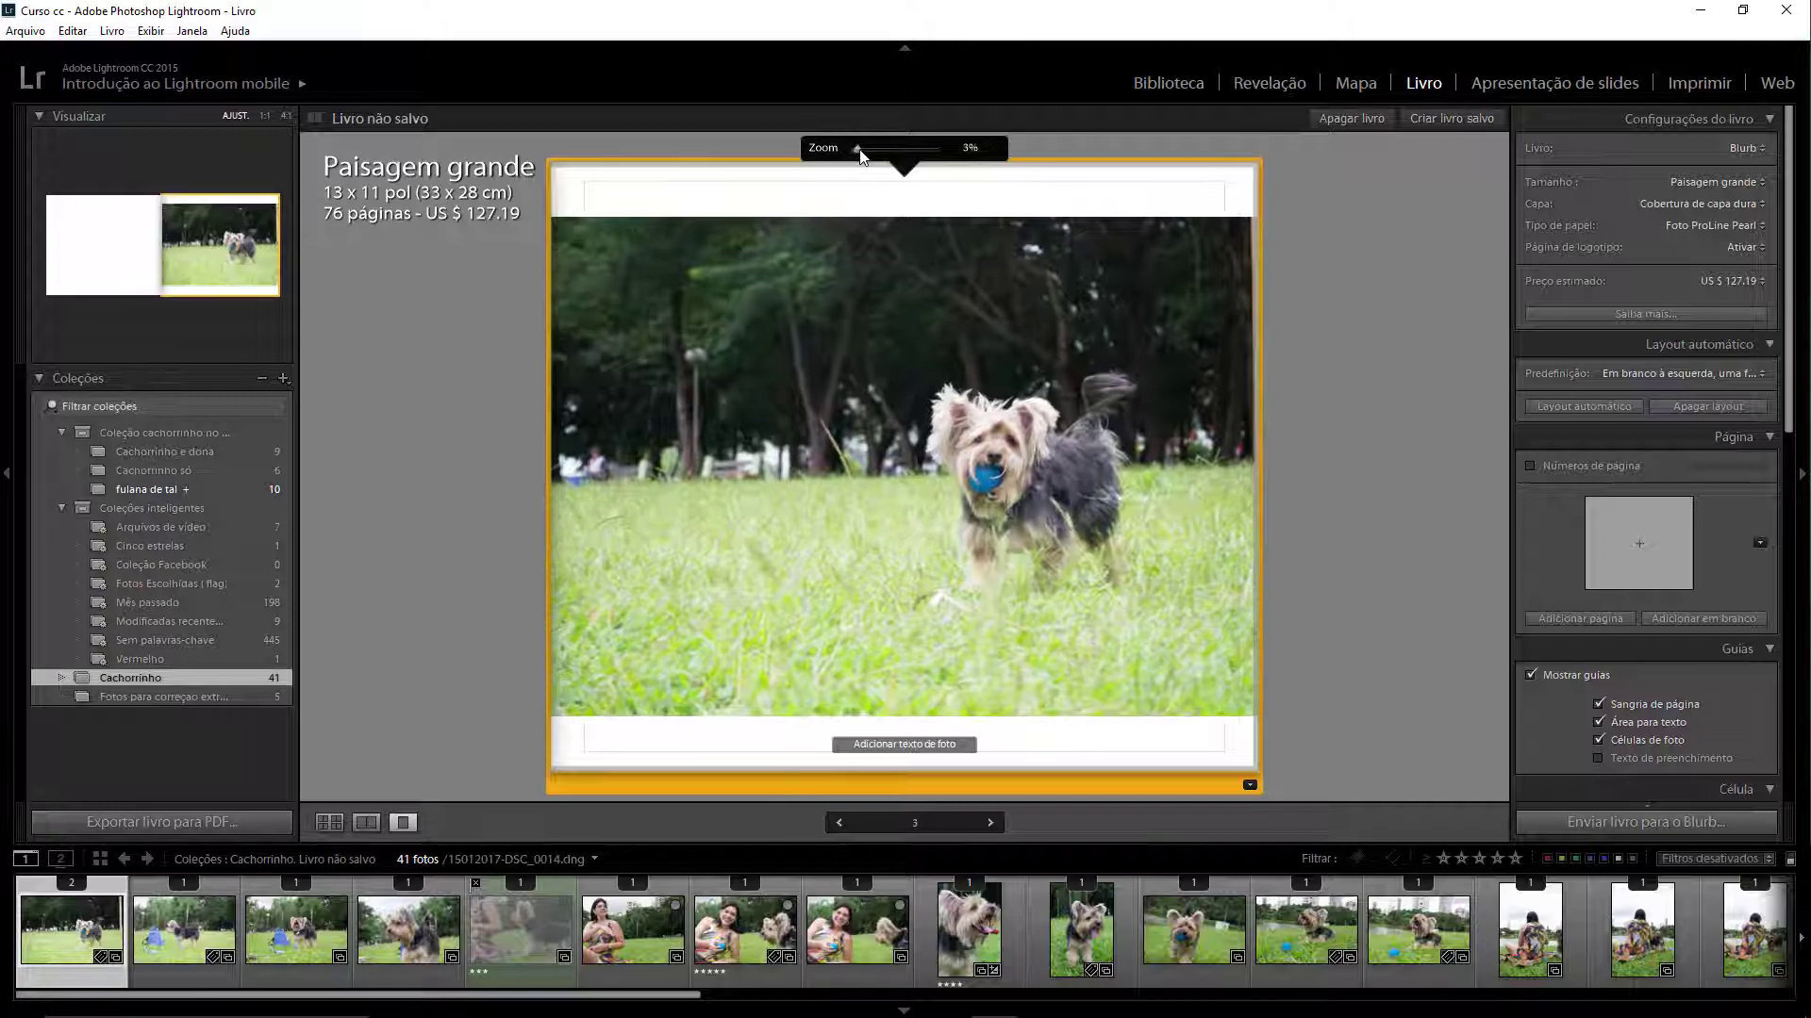
mouse_move(1001, 402)
mouse_down()
mouse_move(892, 400)
mouse_move(1048, 398)
mouse_move(999, 399)
mouse_up()
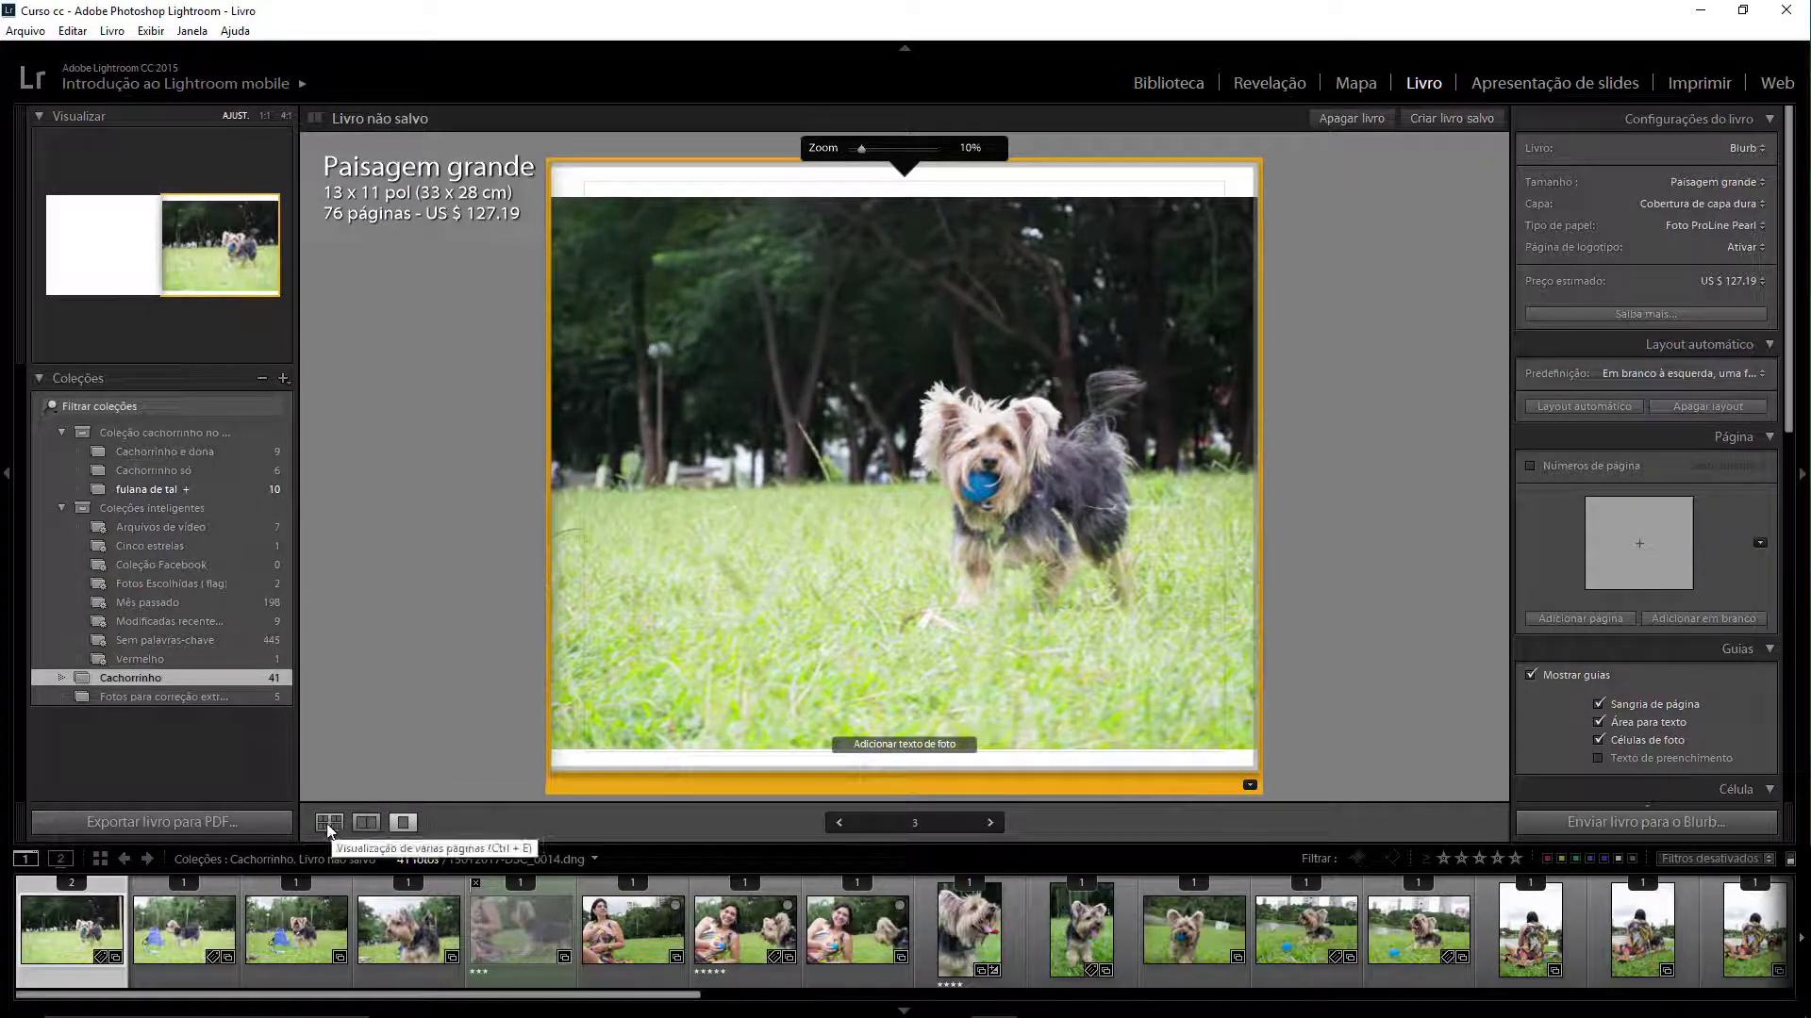
Return to the multi-page grid and scroll to pages 6–19.
click(324, 823)
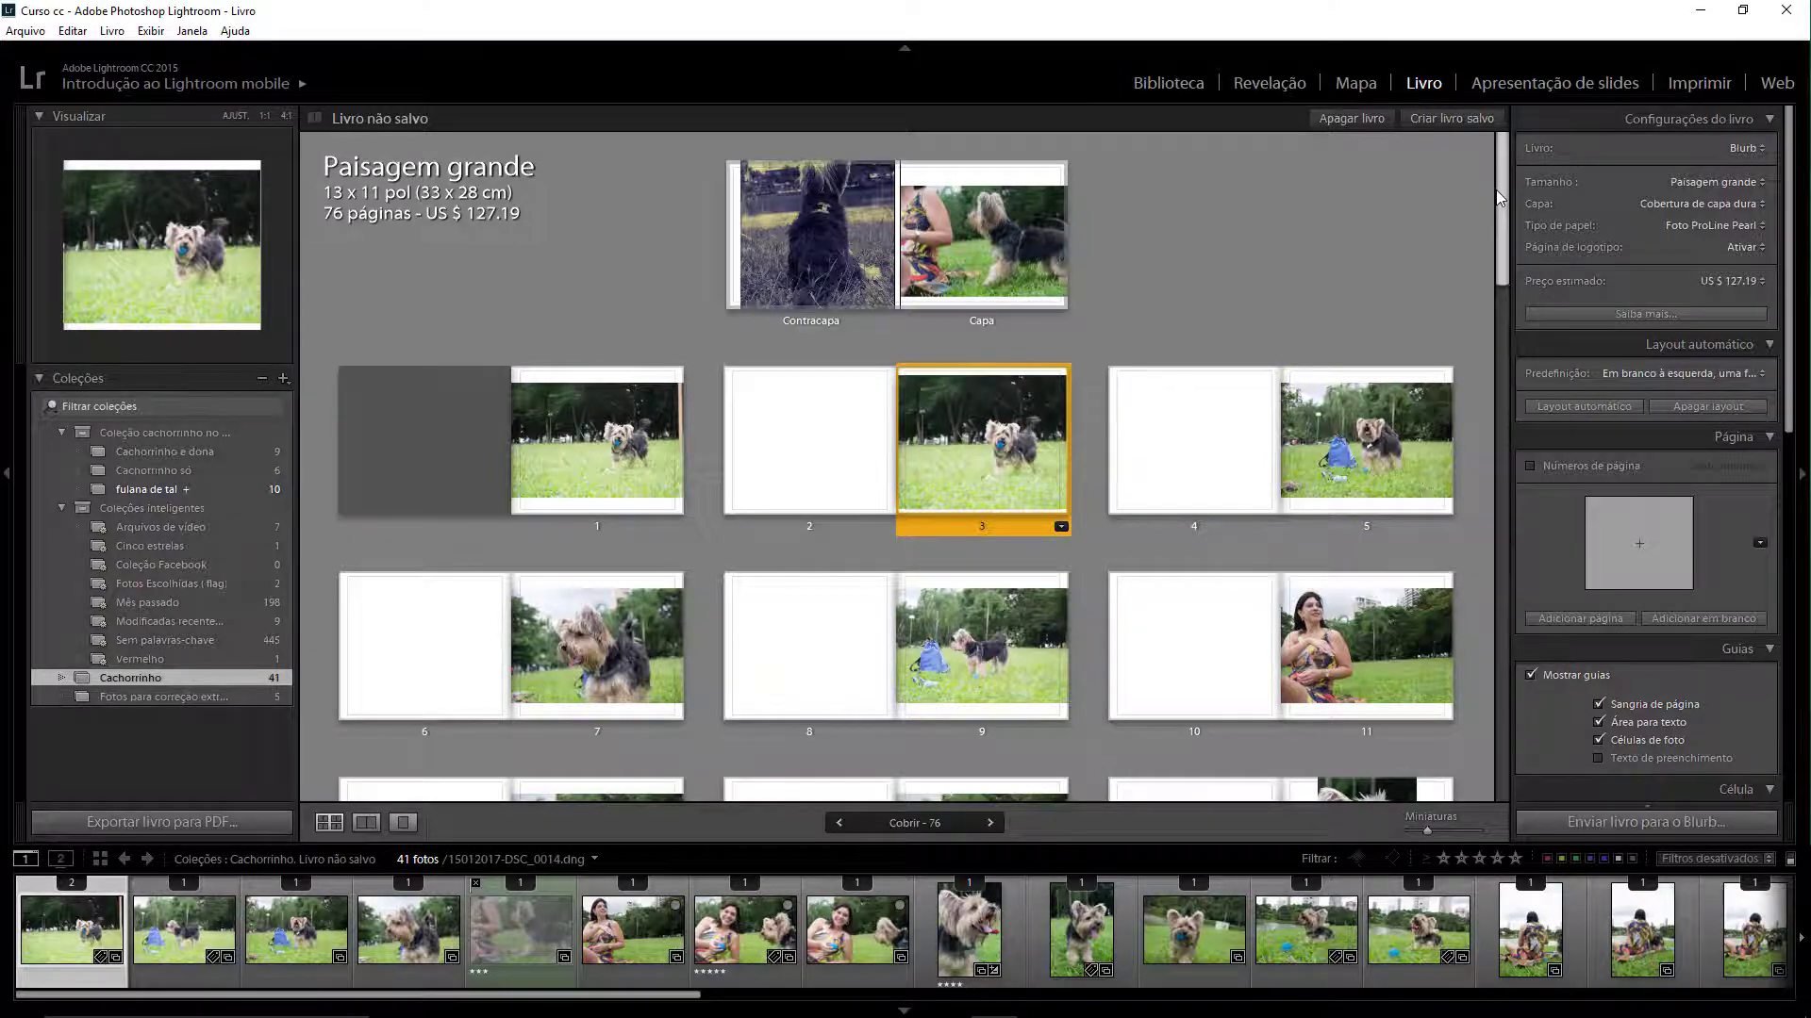
scroll(1486, 283, down, 5)
scroll(1482, 339, down, 2)
scroll(1475, 352, down, 2)
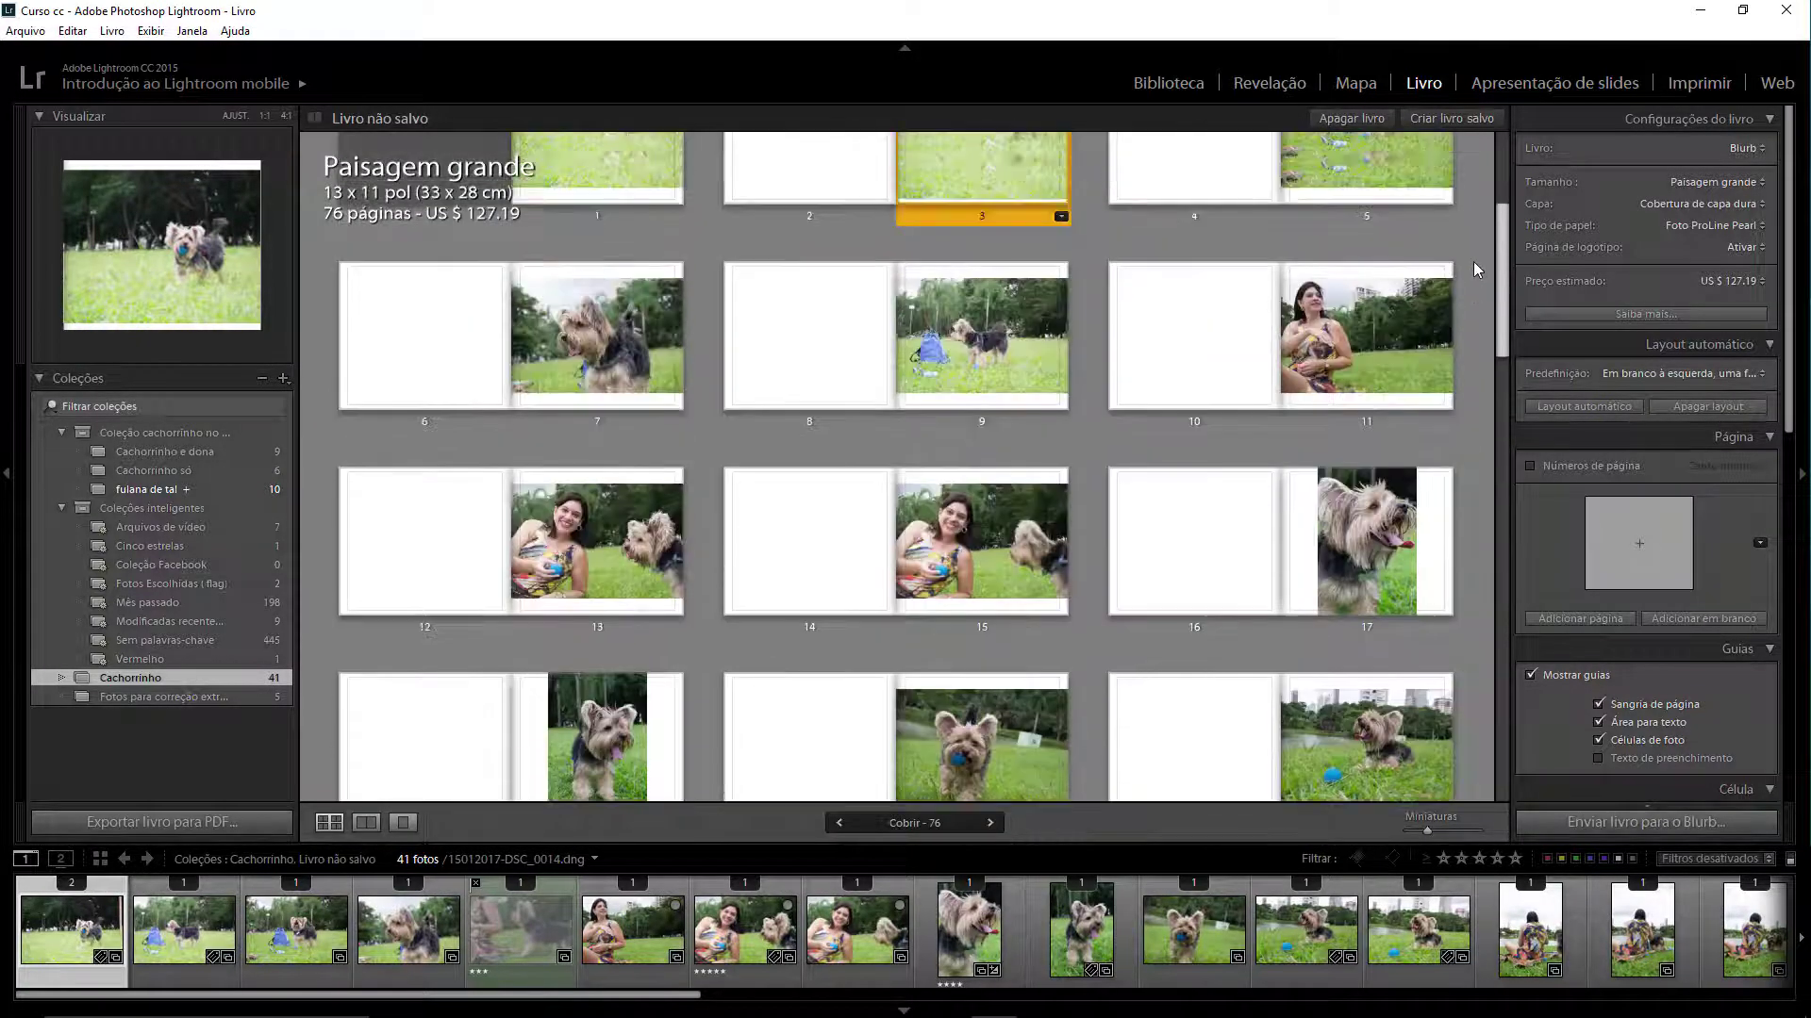
scroll(1473, 263, up, 4)
scroll(1467, 293, up, 2)
scroll(1463, 307, down, 2)
scroll(1450, 343, down, 2)
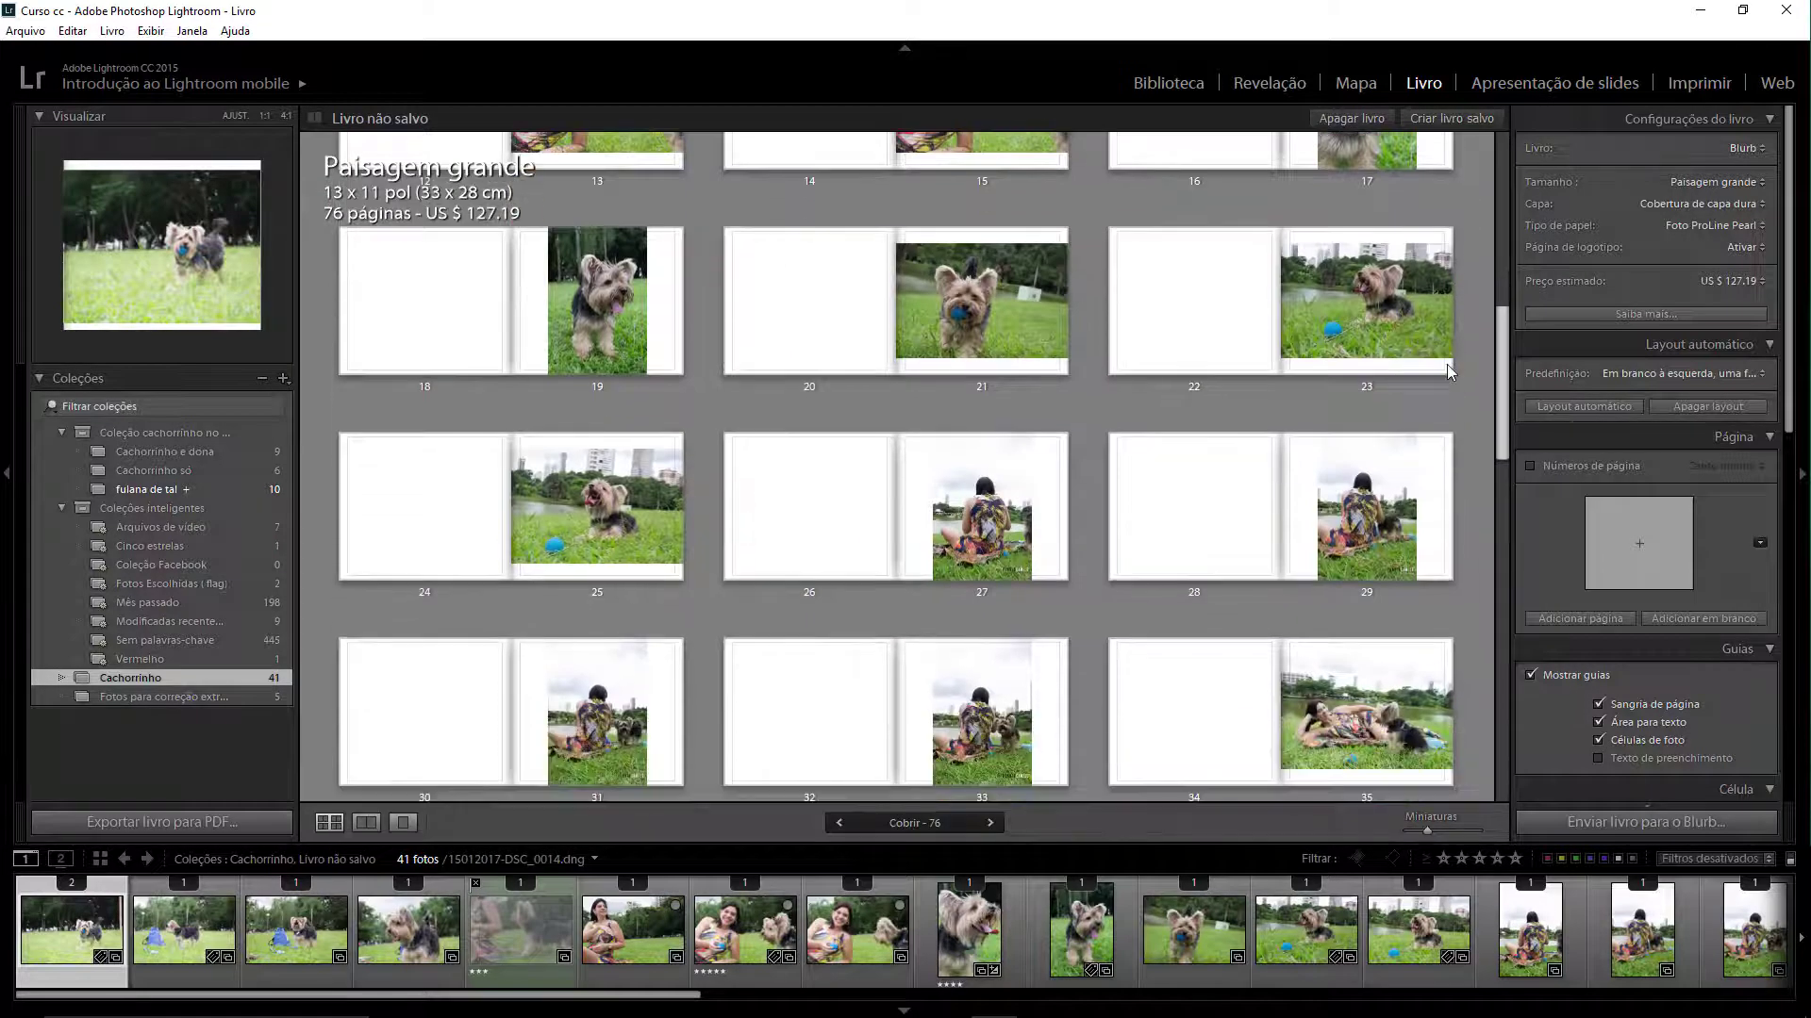
scroll(1447, 364, up, 6)
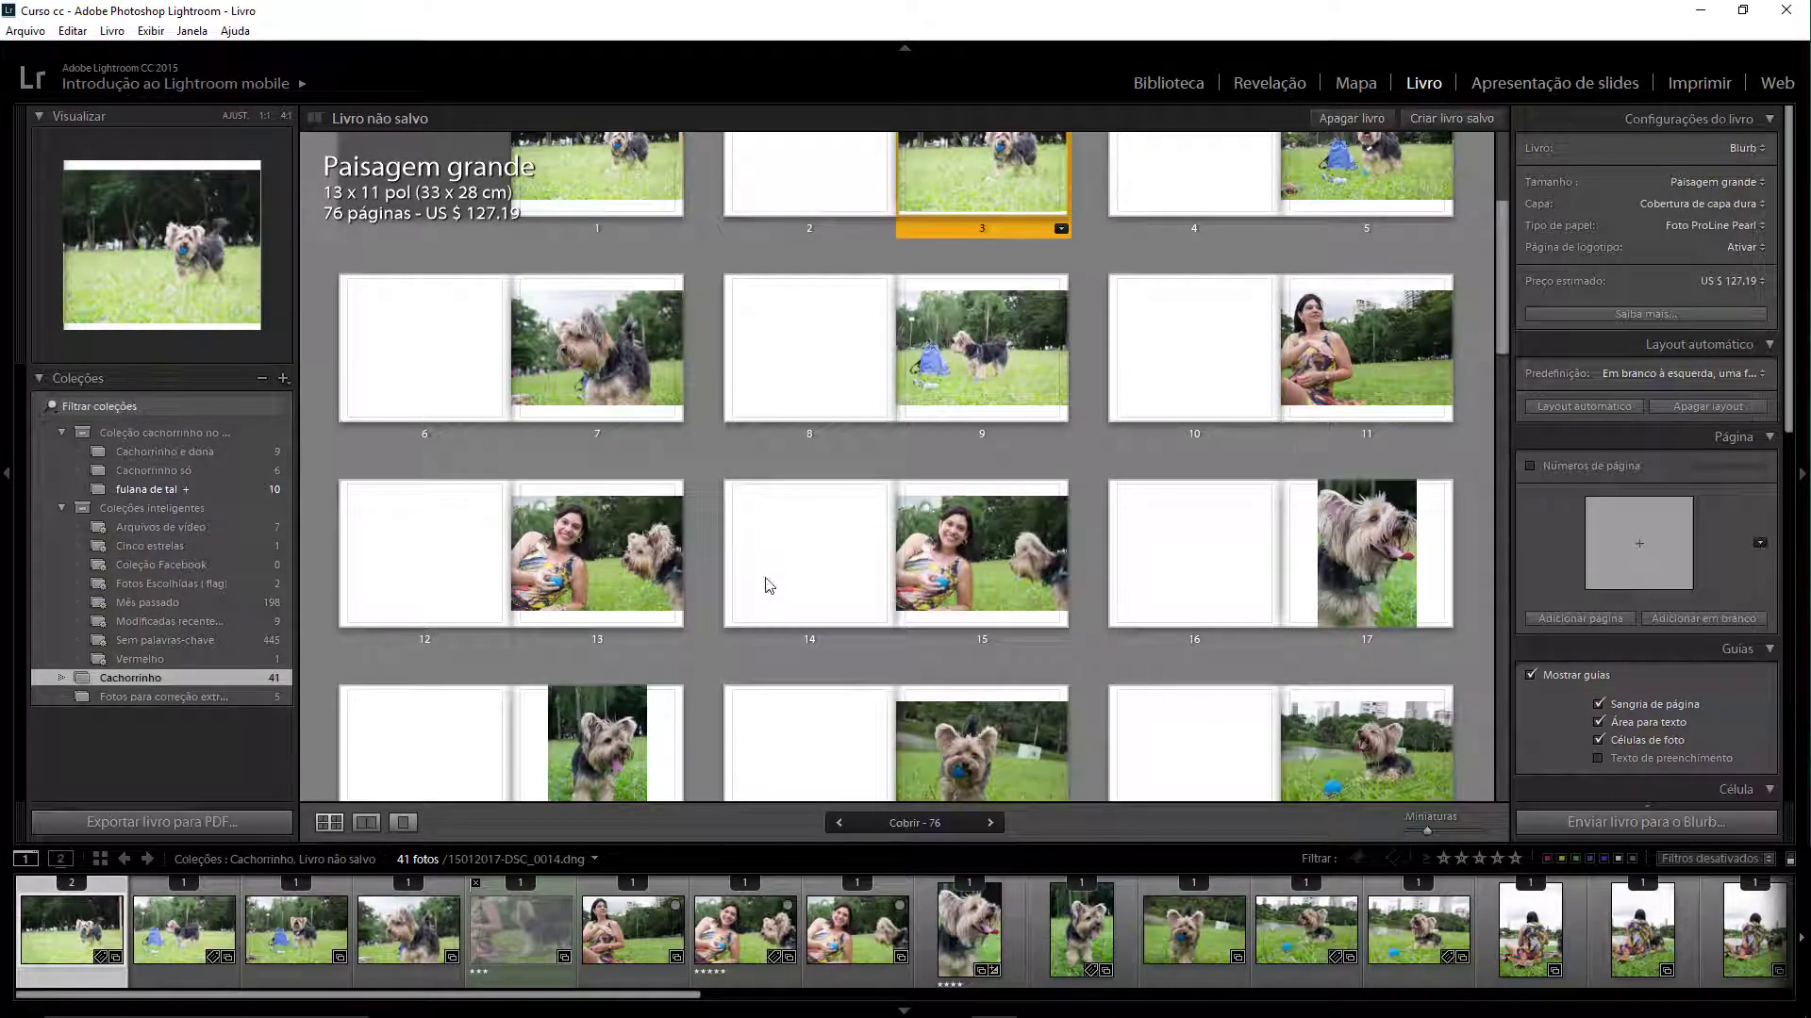
Open the page 16–17 spread and zoom page 17's dog photo to 31%, repositioning it.
double_click(1375, 548)
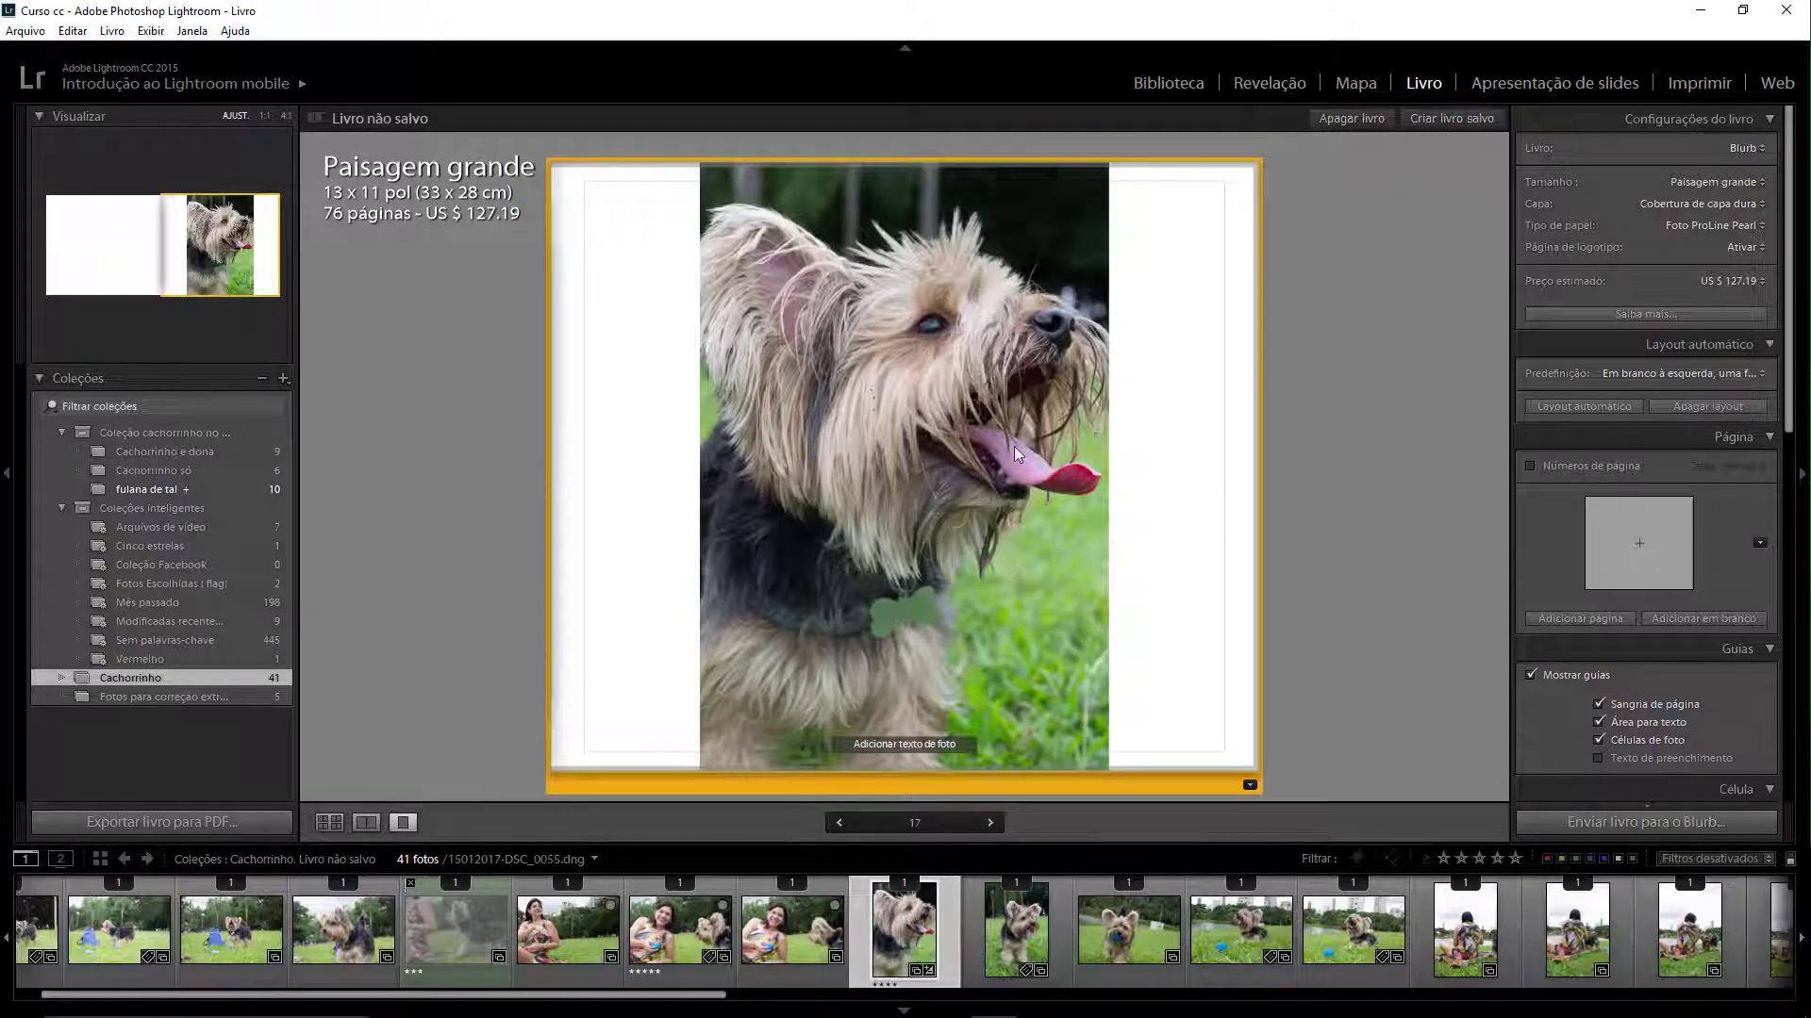
click(1014, 445)
click(917, 307)
drag(853, 151, 863, 151)
drag(882, 301, 870, 328)
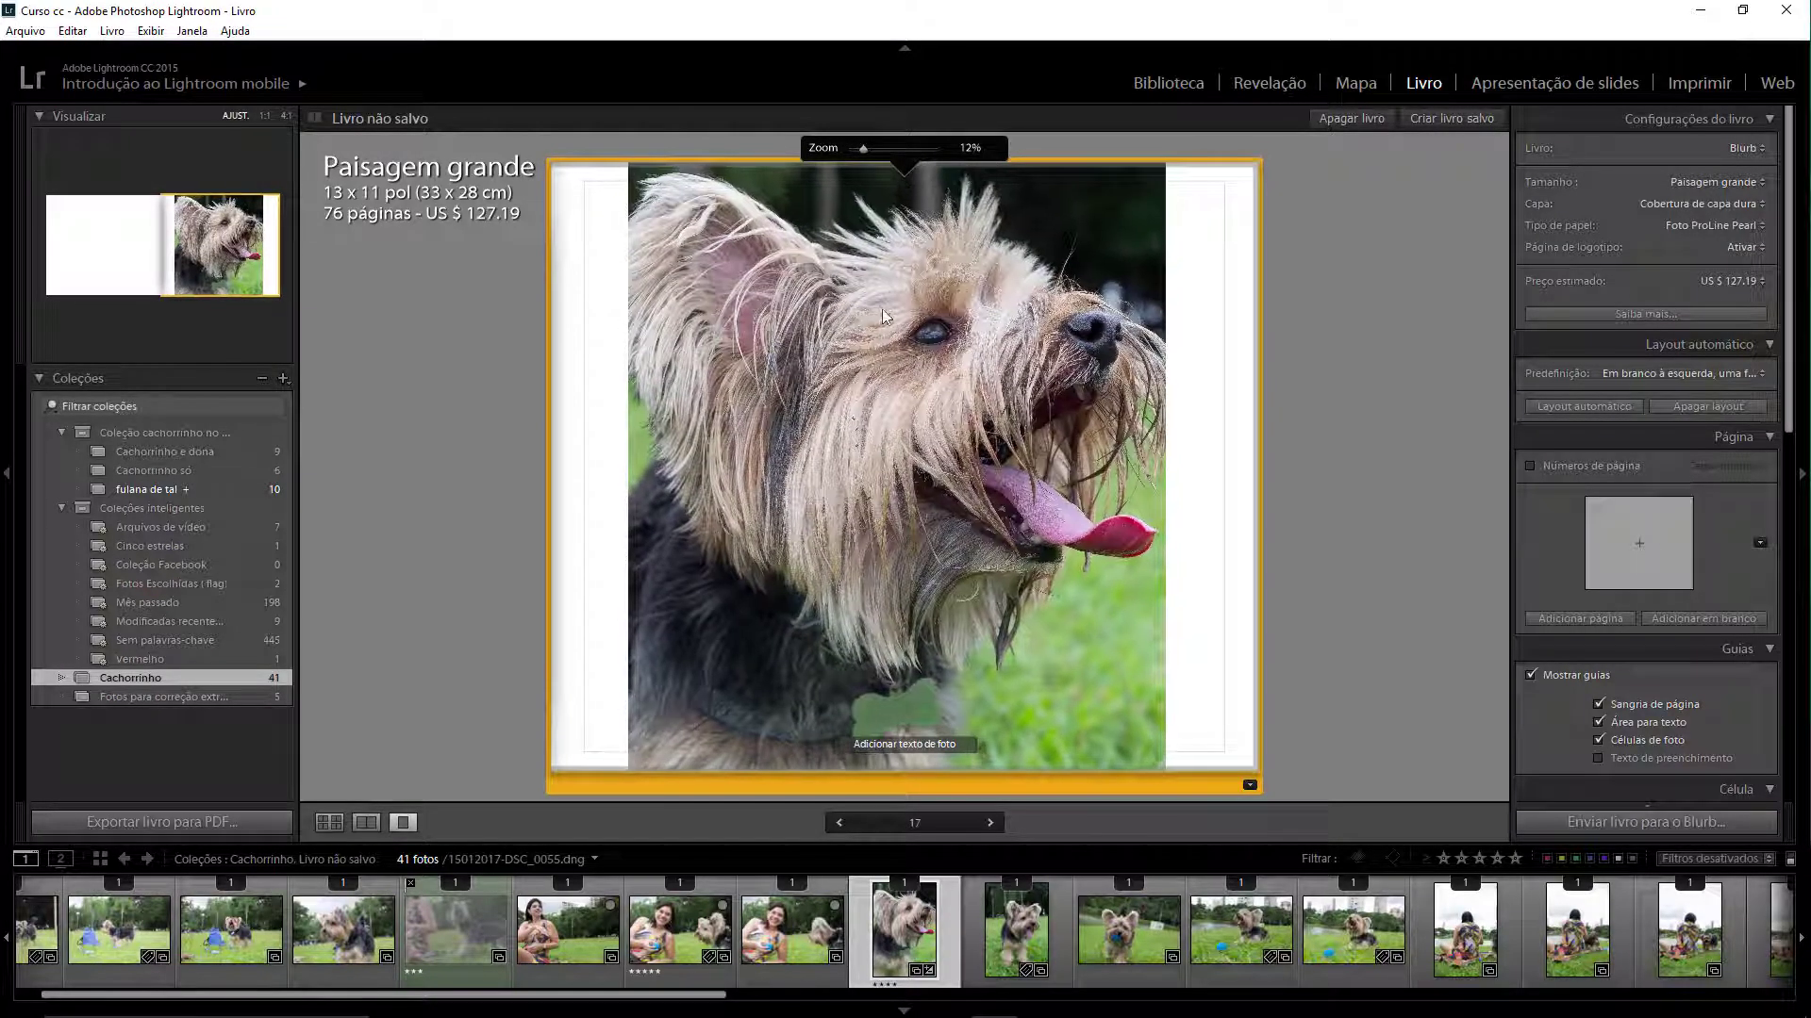
drag(864, 149, 878, 149)
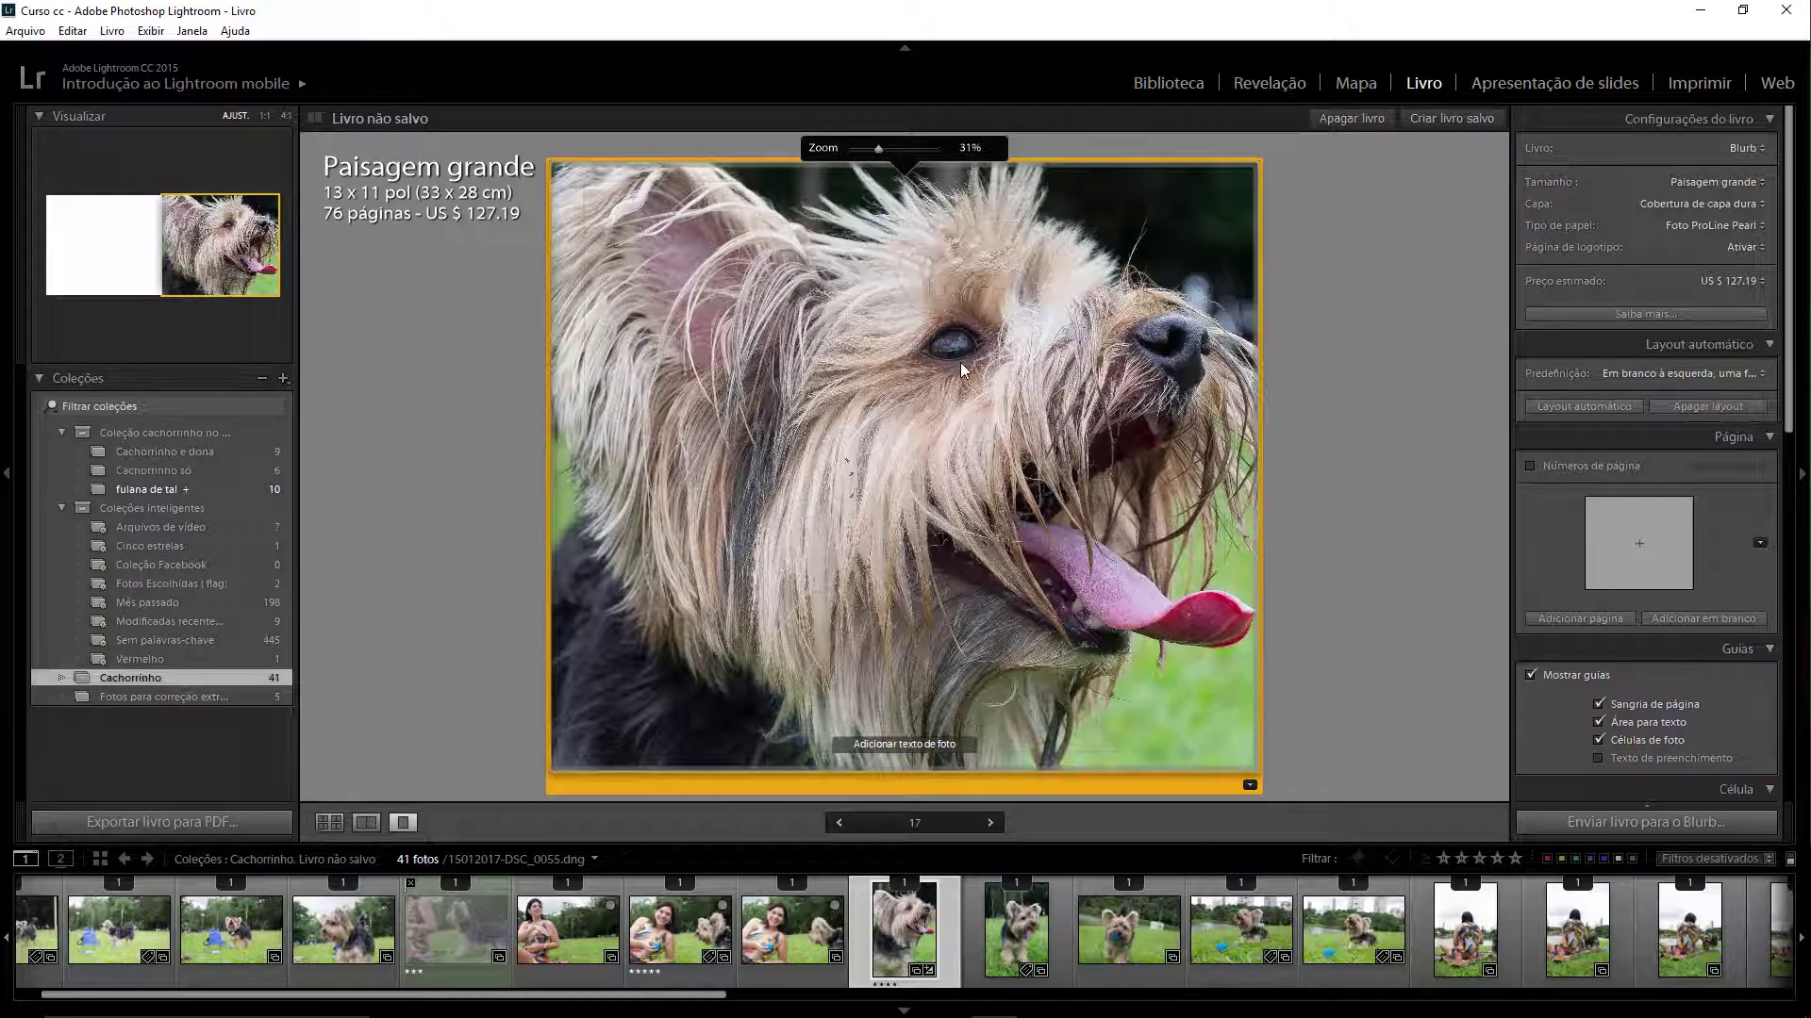
mouse_move(985, 460)
mouse_down()
mouse_move(986, 421)
mouse_move(969, 466)
mouse_up()
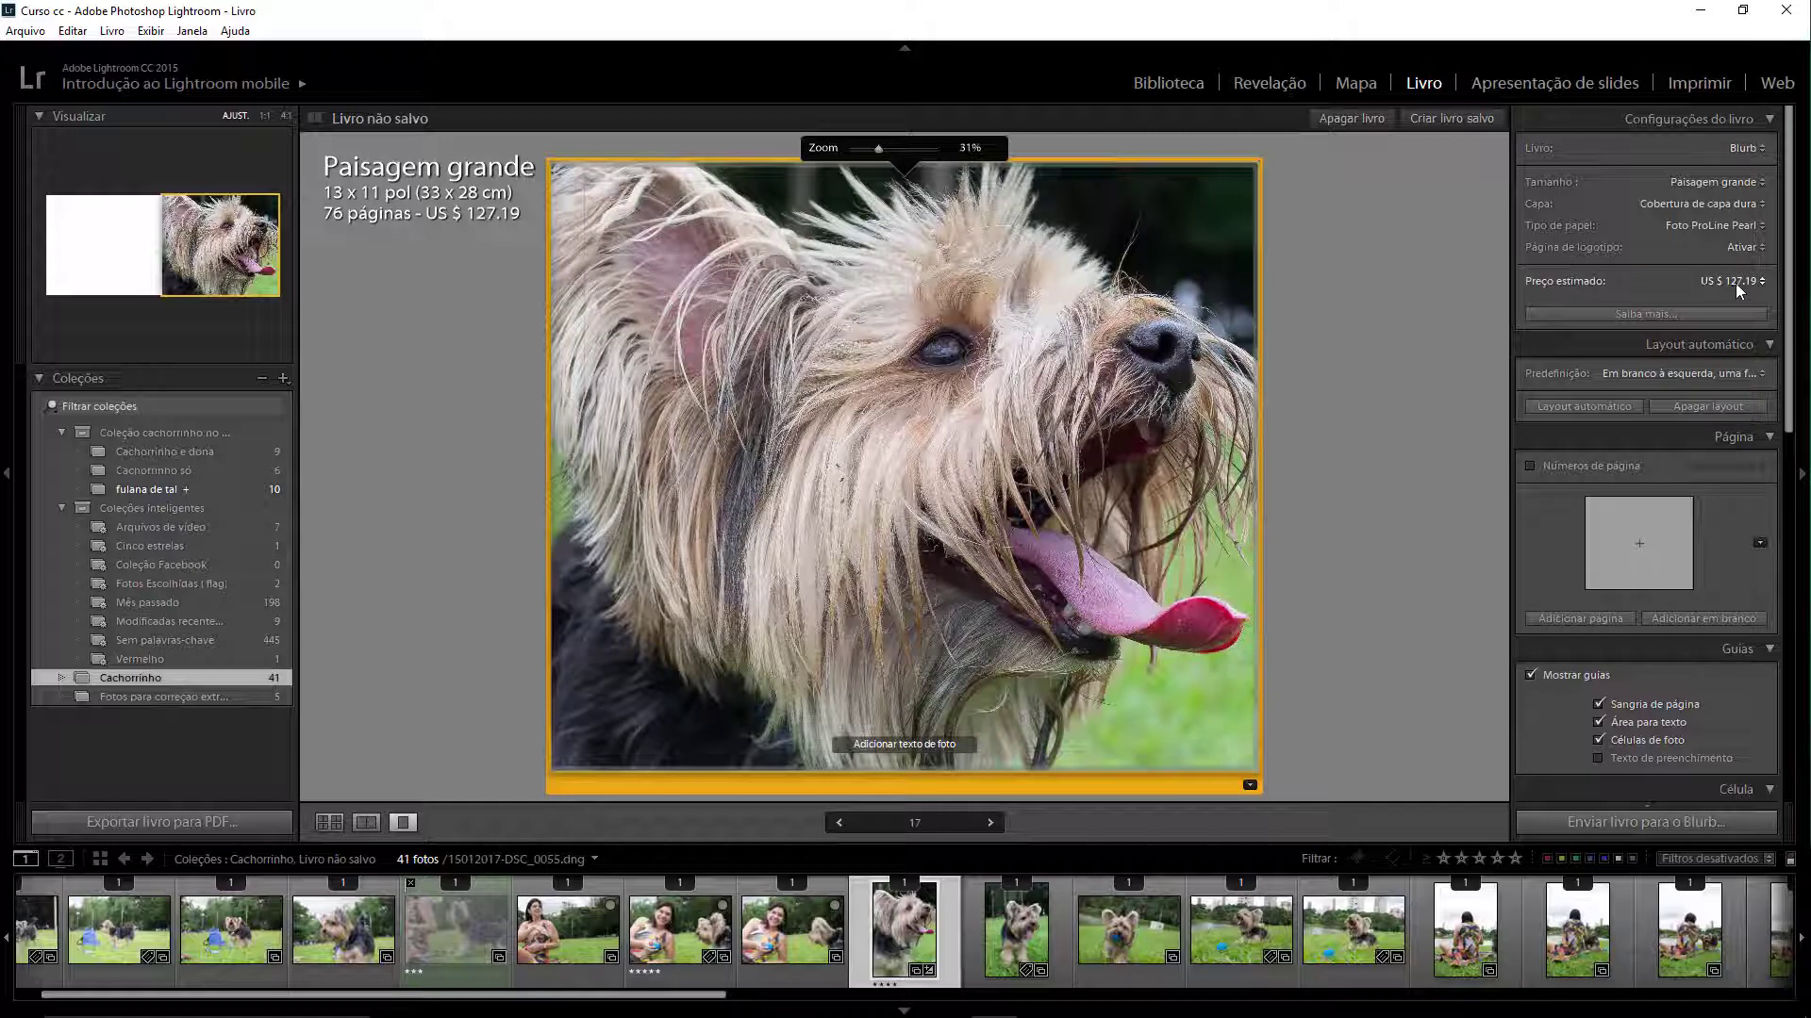
Try Sobrecapa de capa dura, then keep Cobertura de capa dura as the cover.
click(1715, 204)
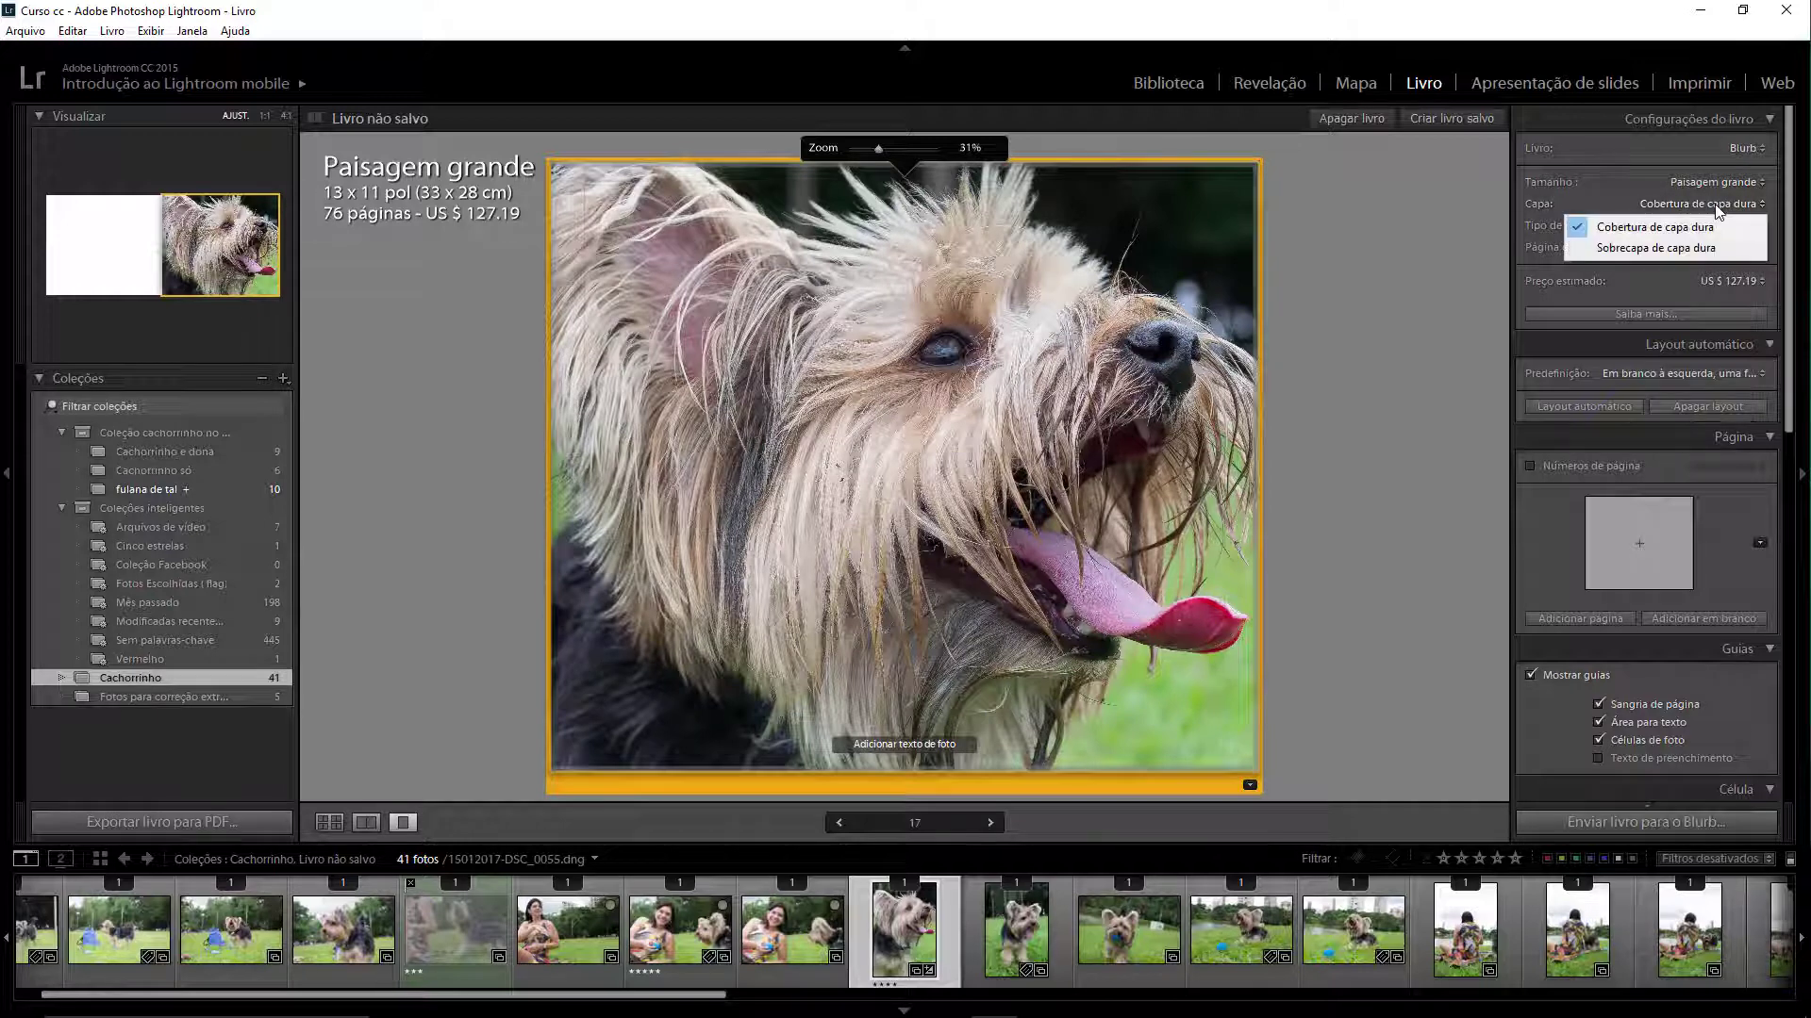
click(1686, 252)
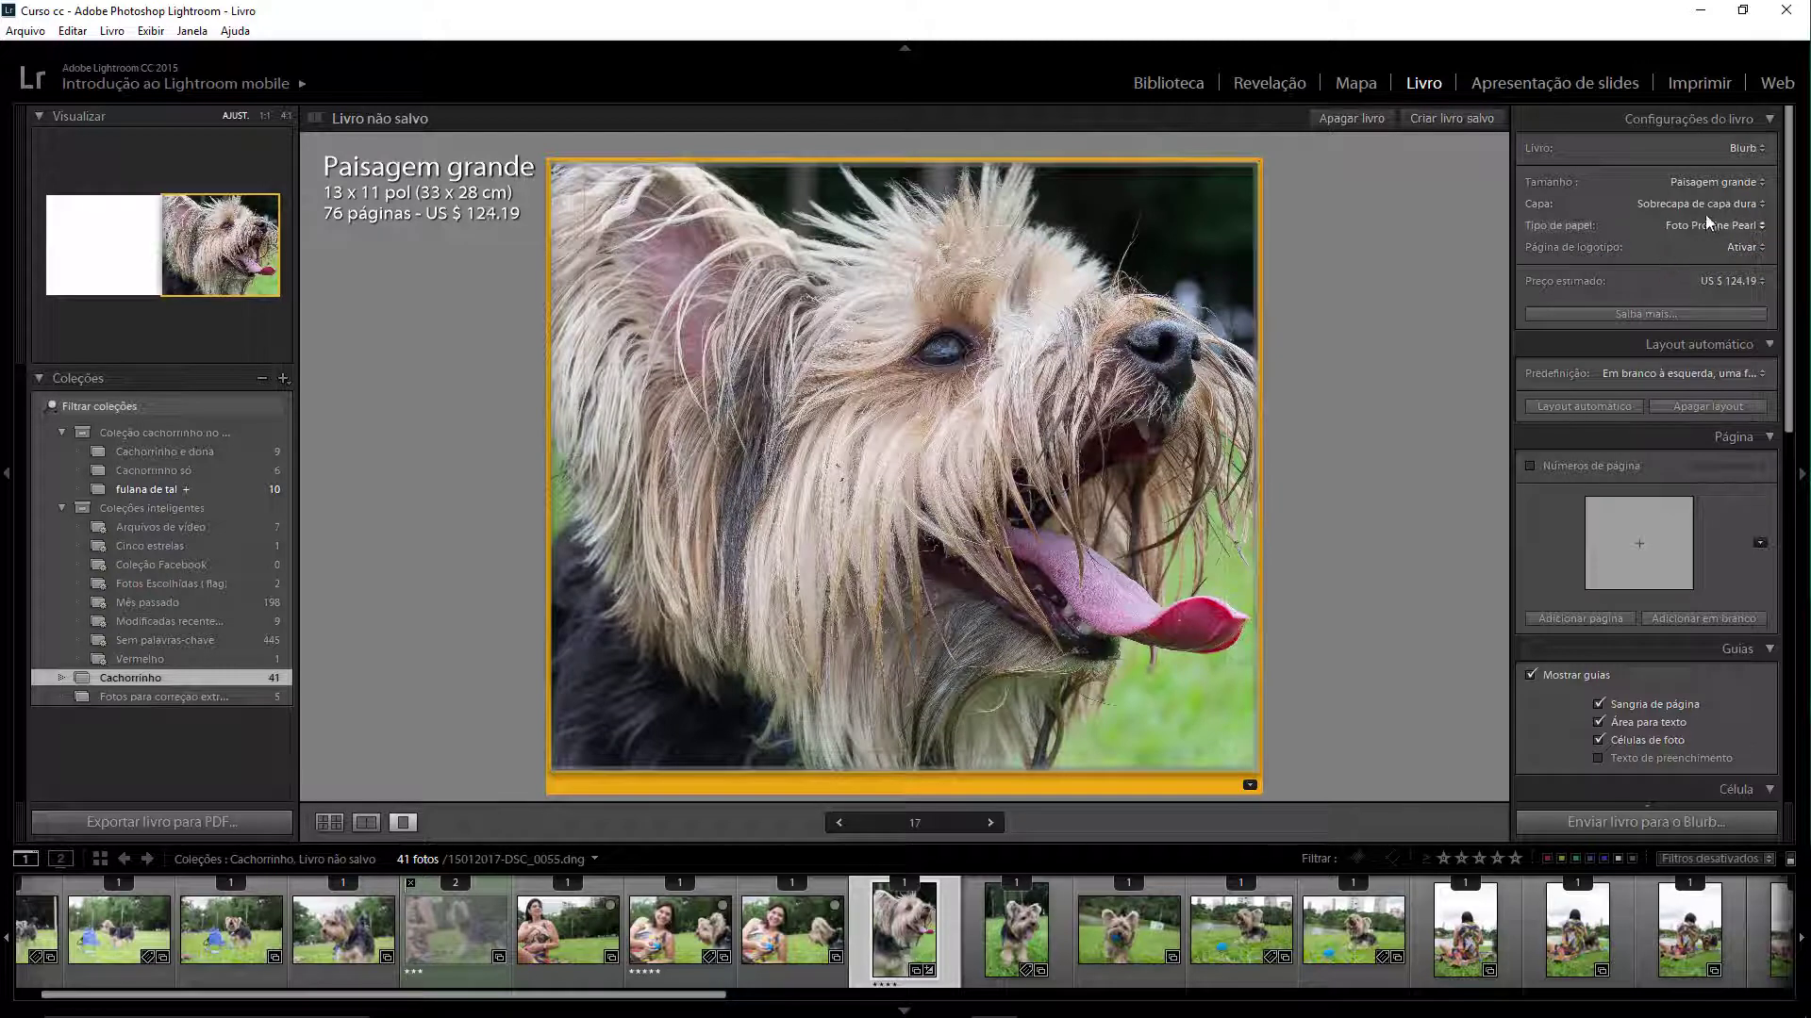
click(1712, 205)
click(1681, 230)
Compare paper types and settle on Fosco premium, bringing the price to US$ 101.59.
click(1707, 226)
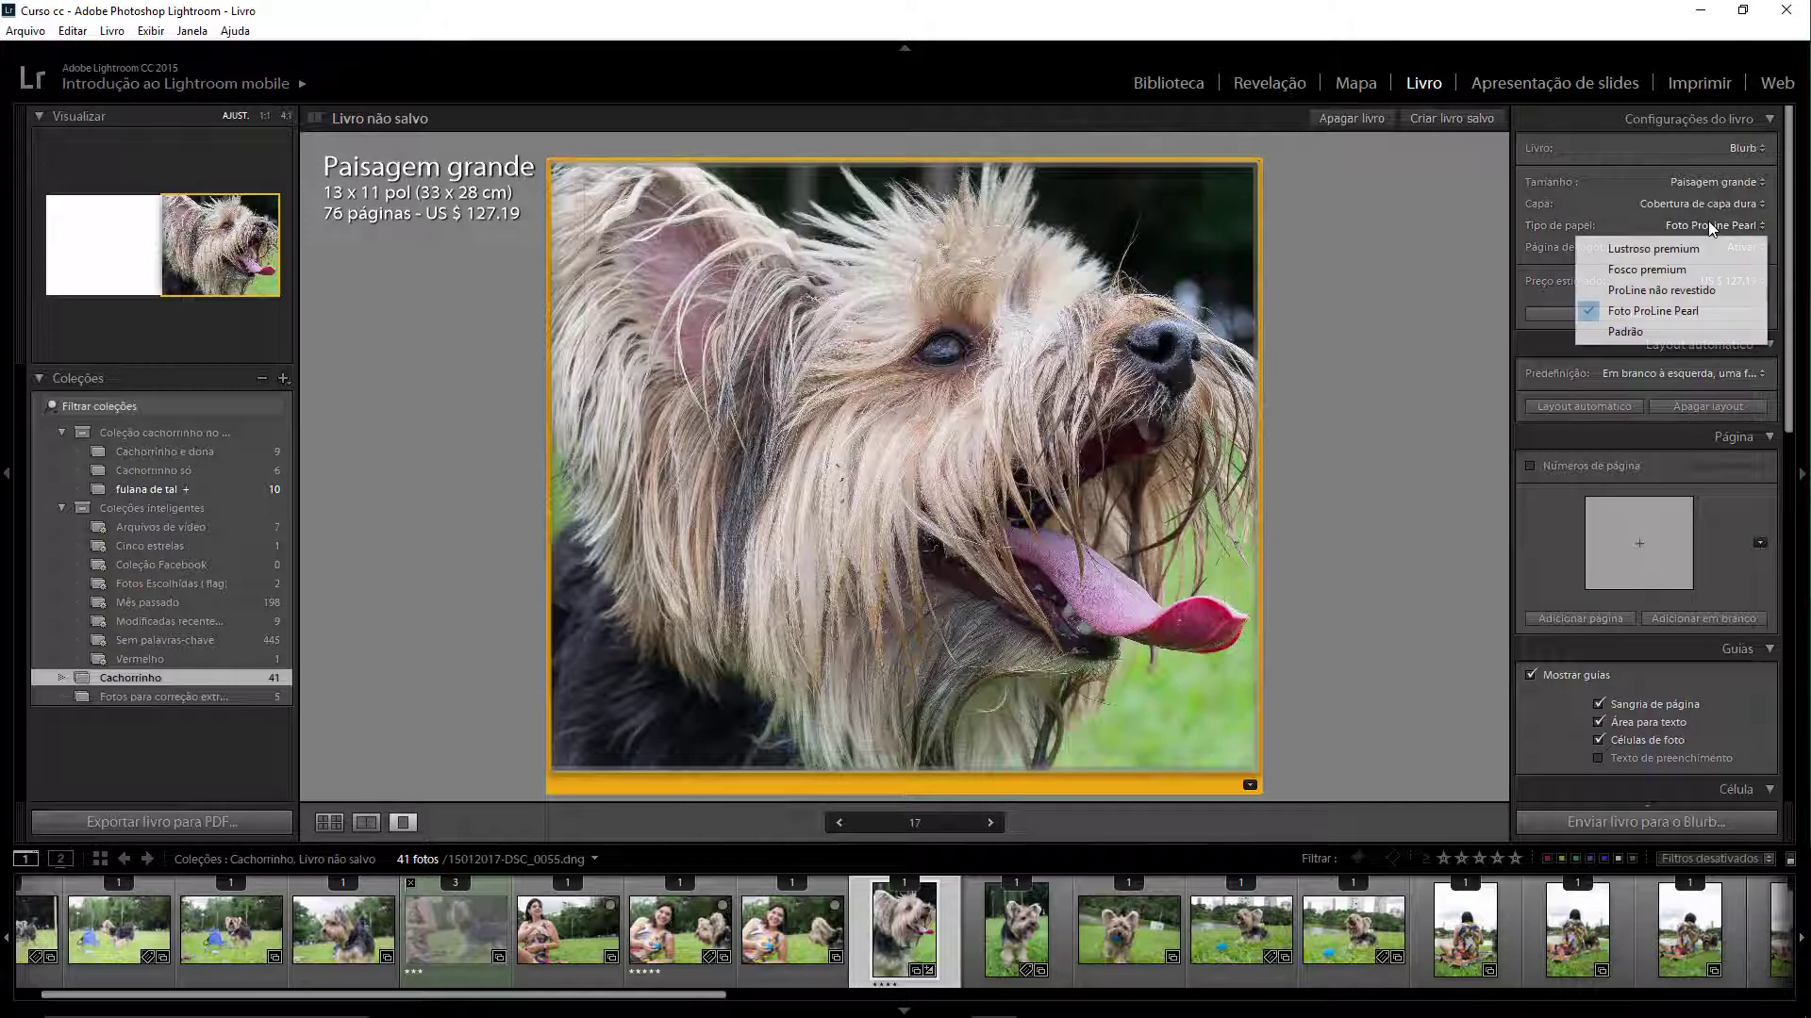
click(1650, 336)
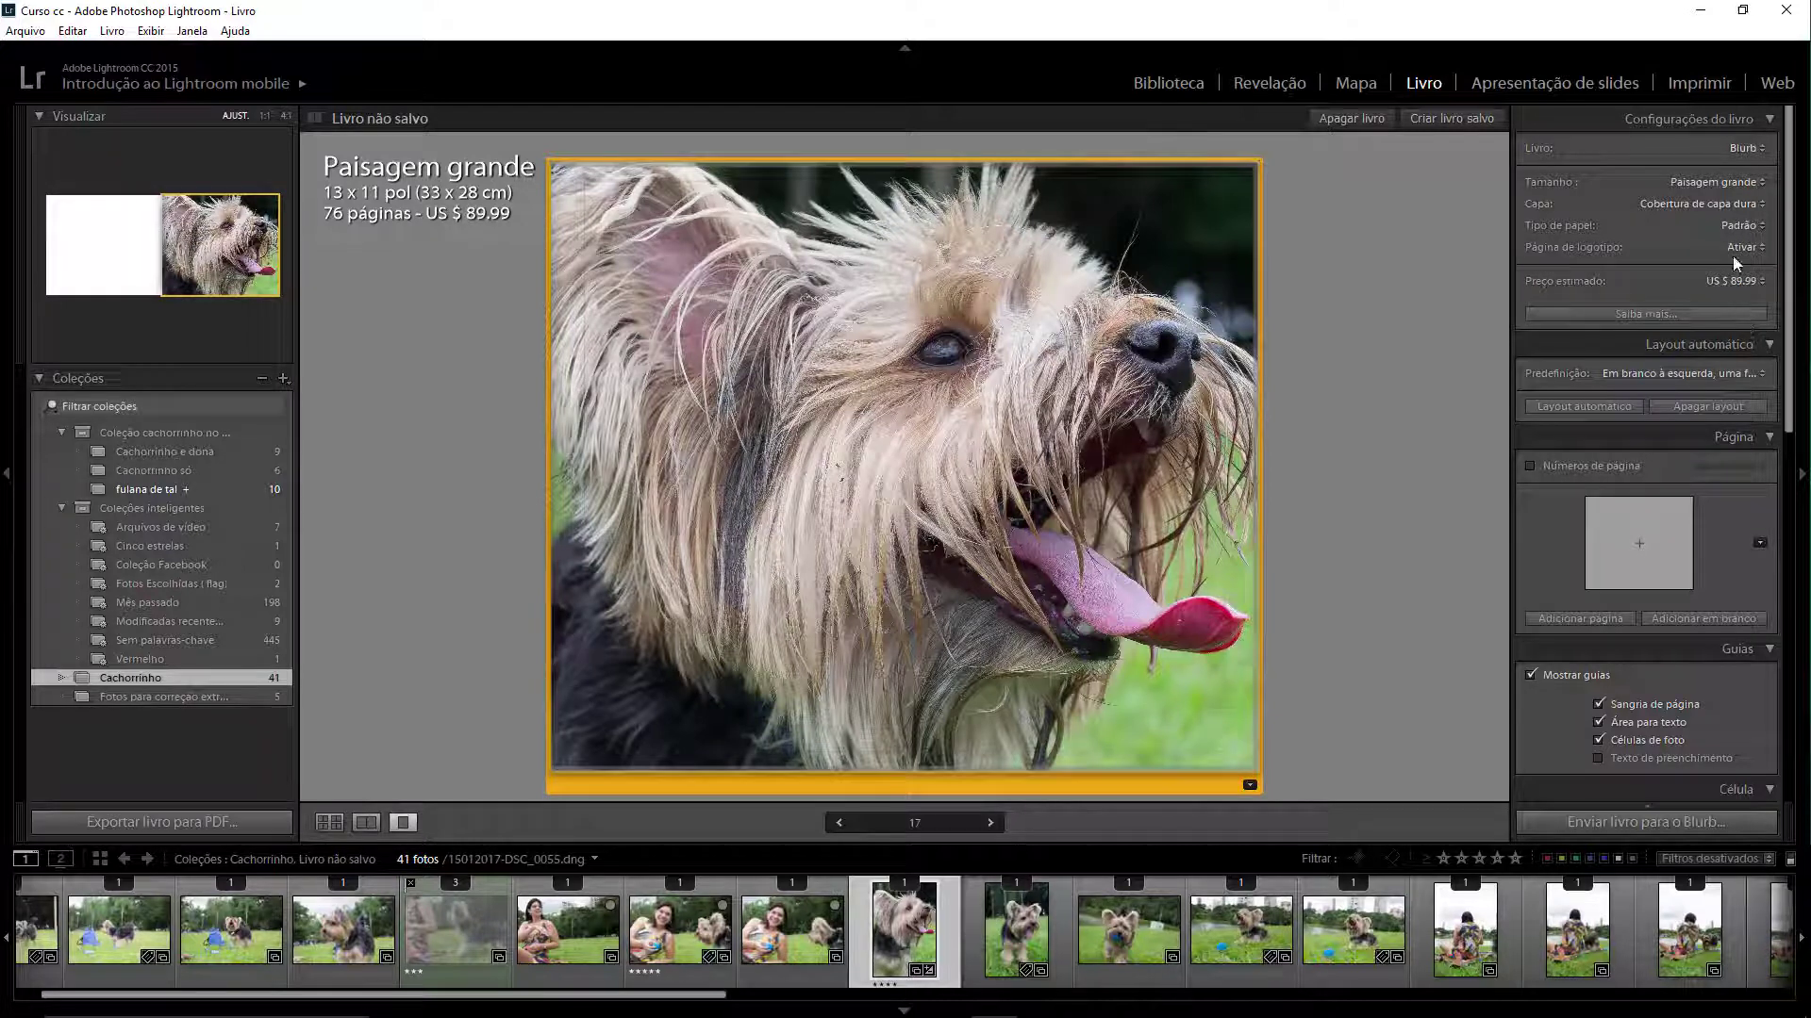
click(1733, 228)
click(1652, 248)
click(1729, 229)
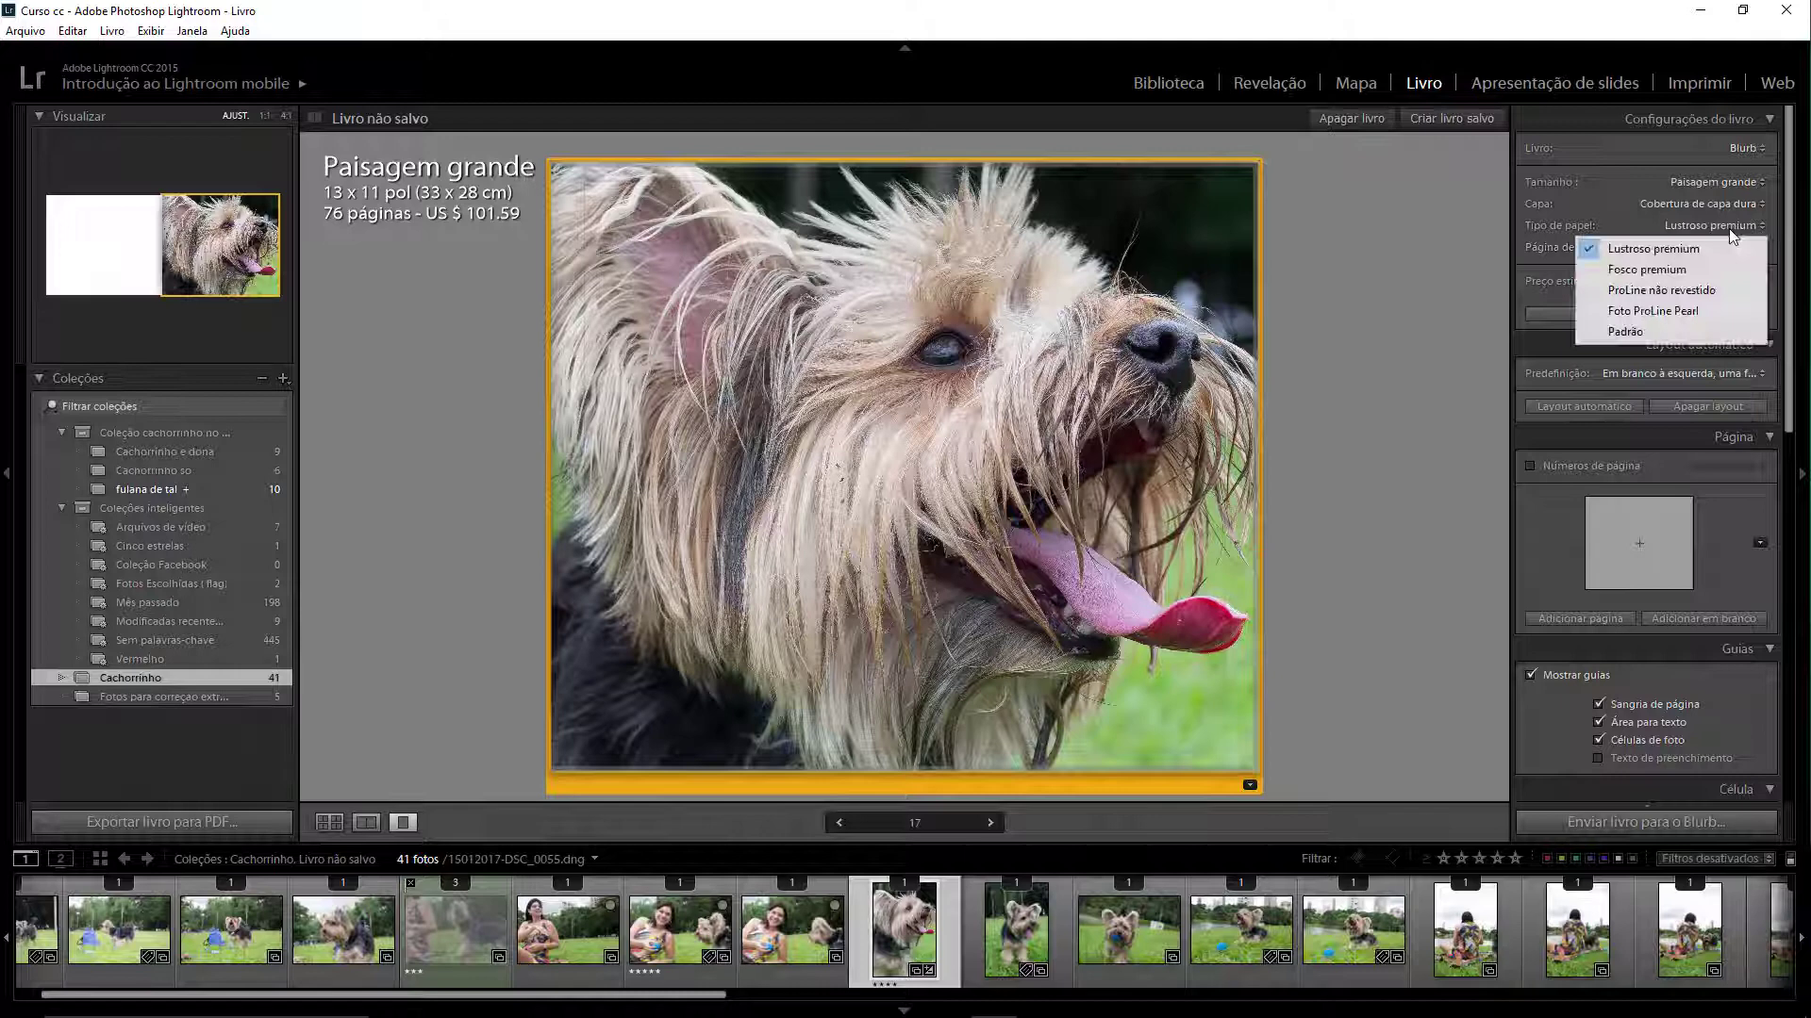
click(1605, 330)
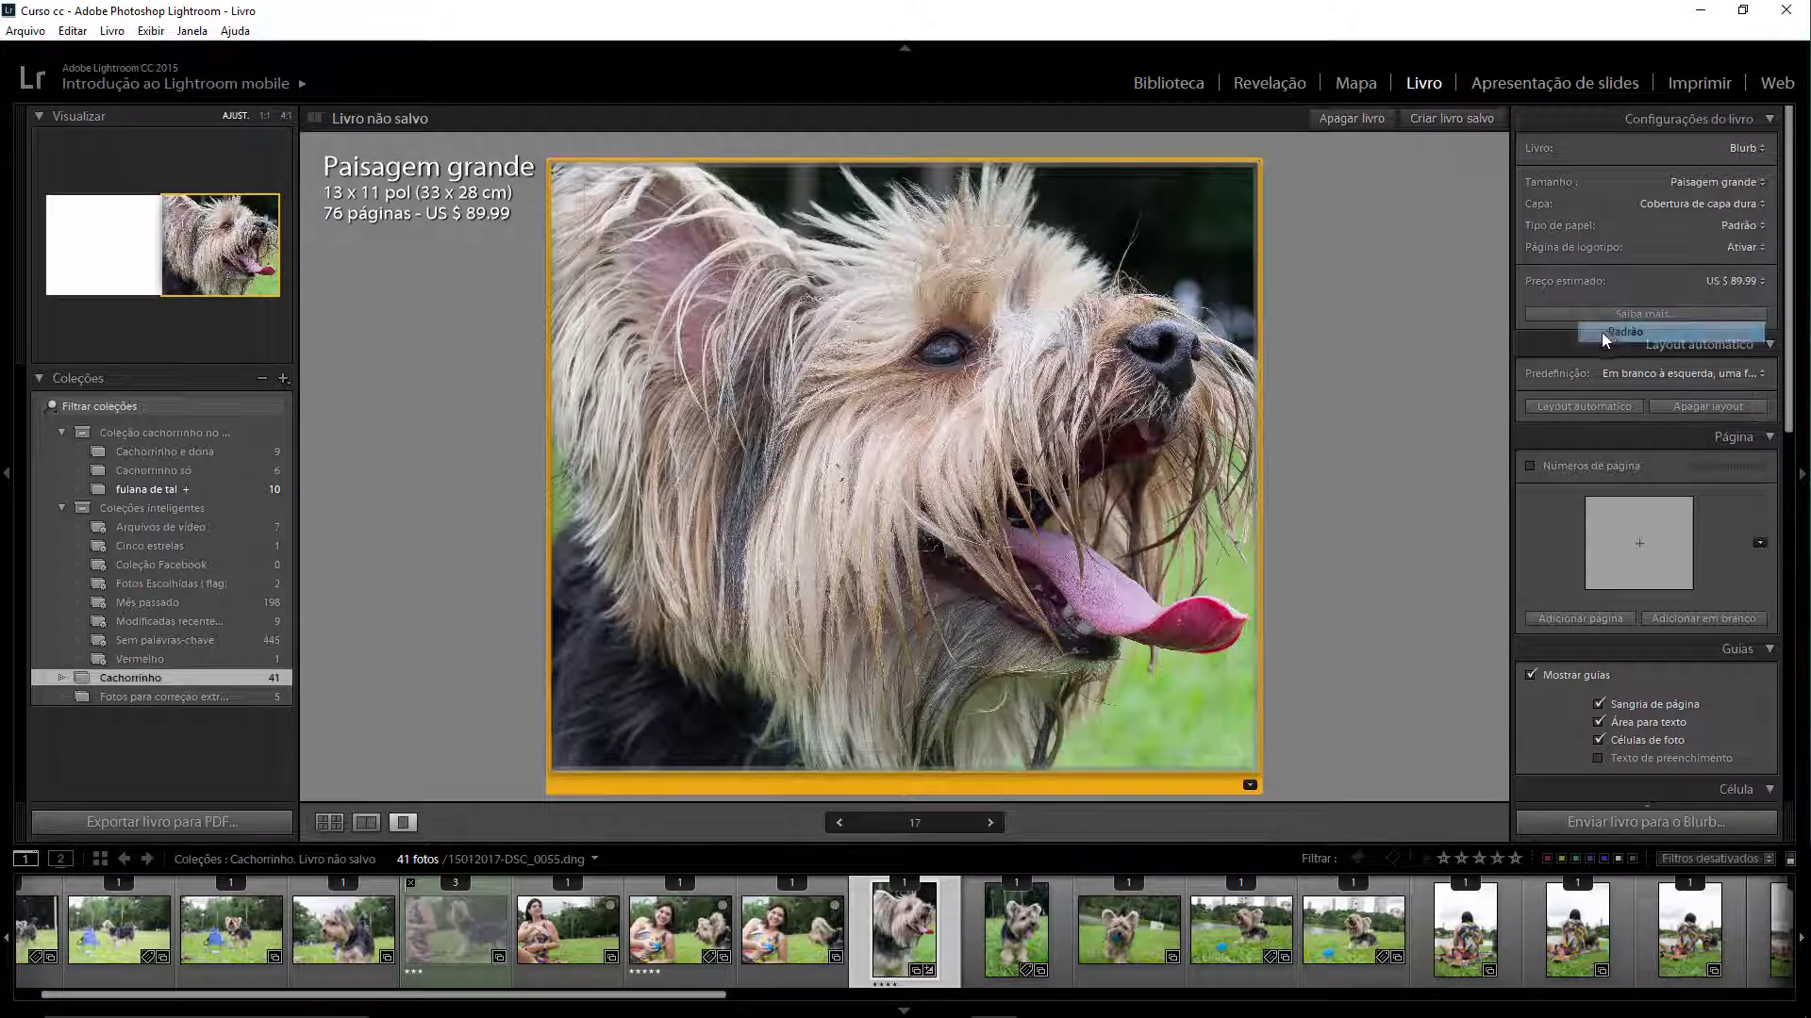
click(1739, 224)
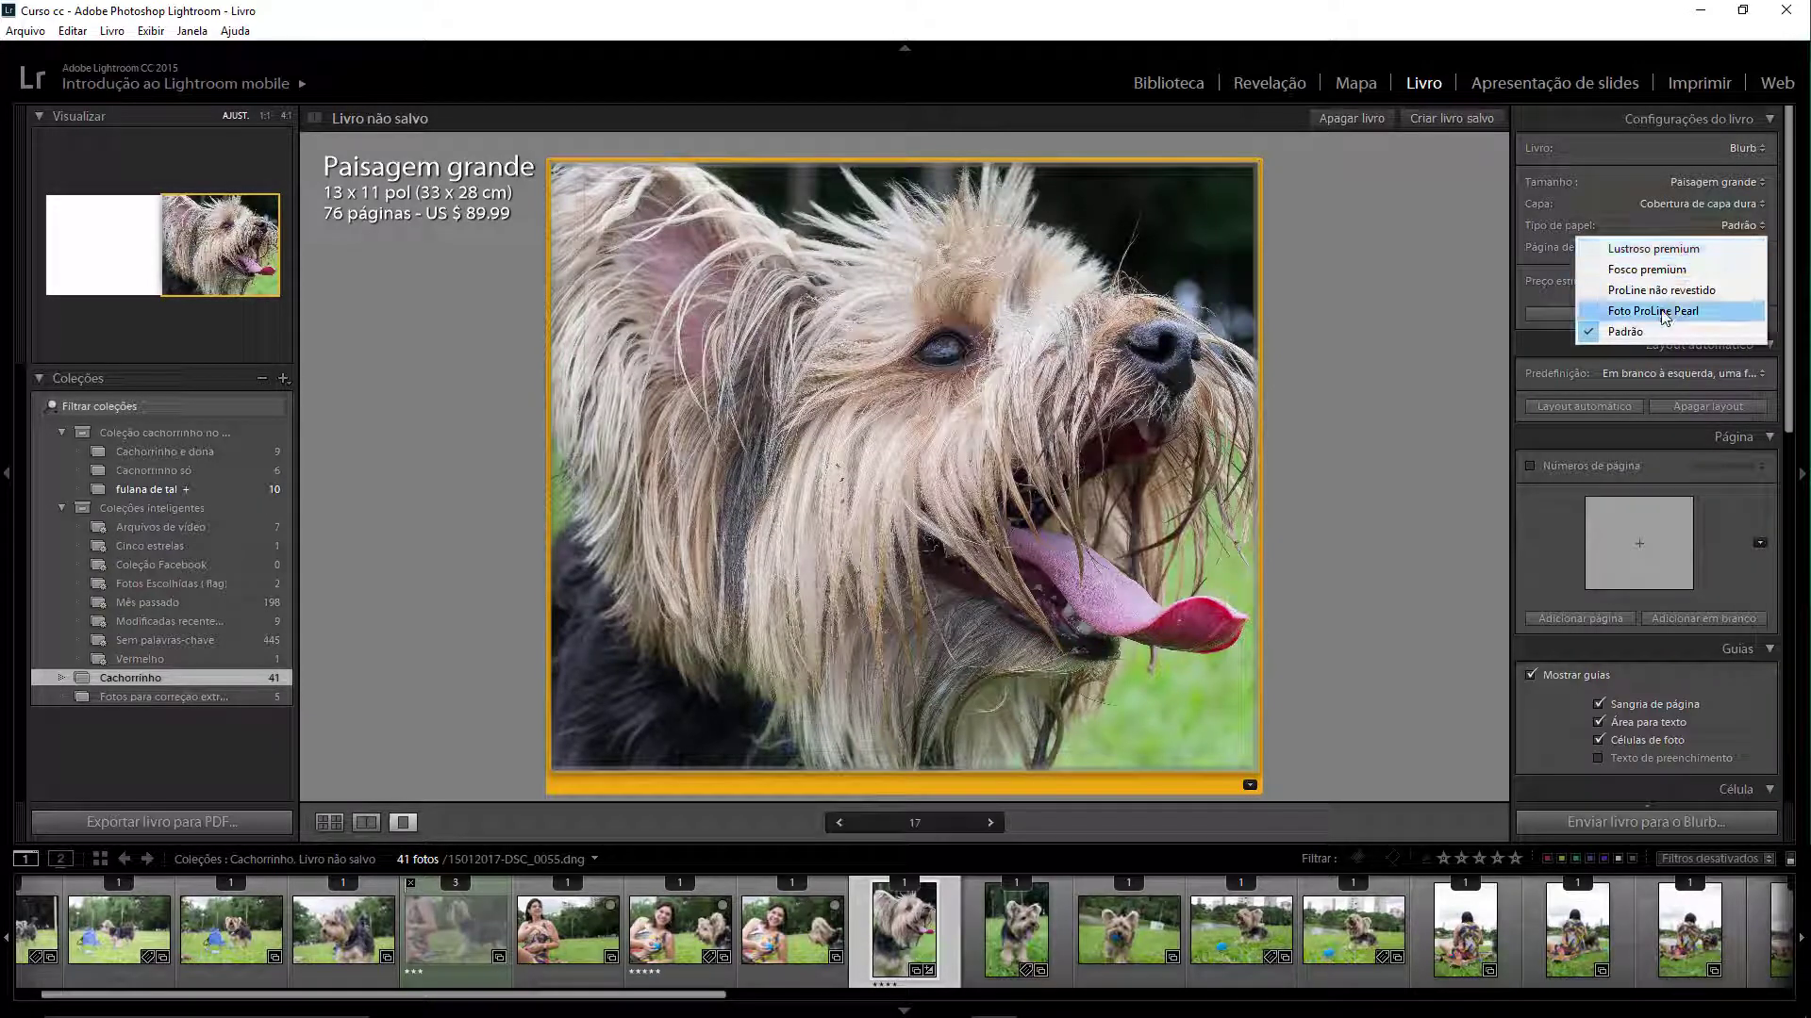
click(1660, 270)
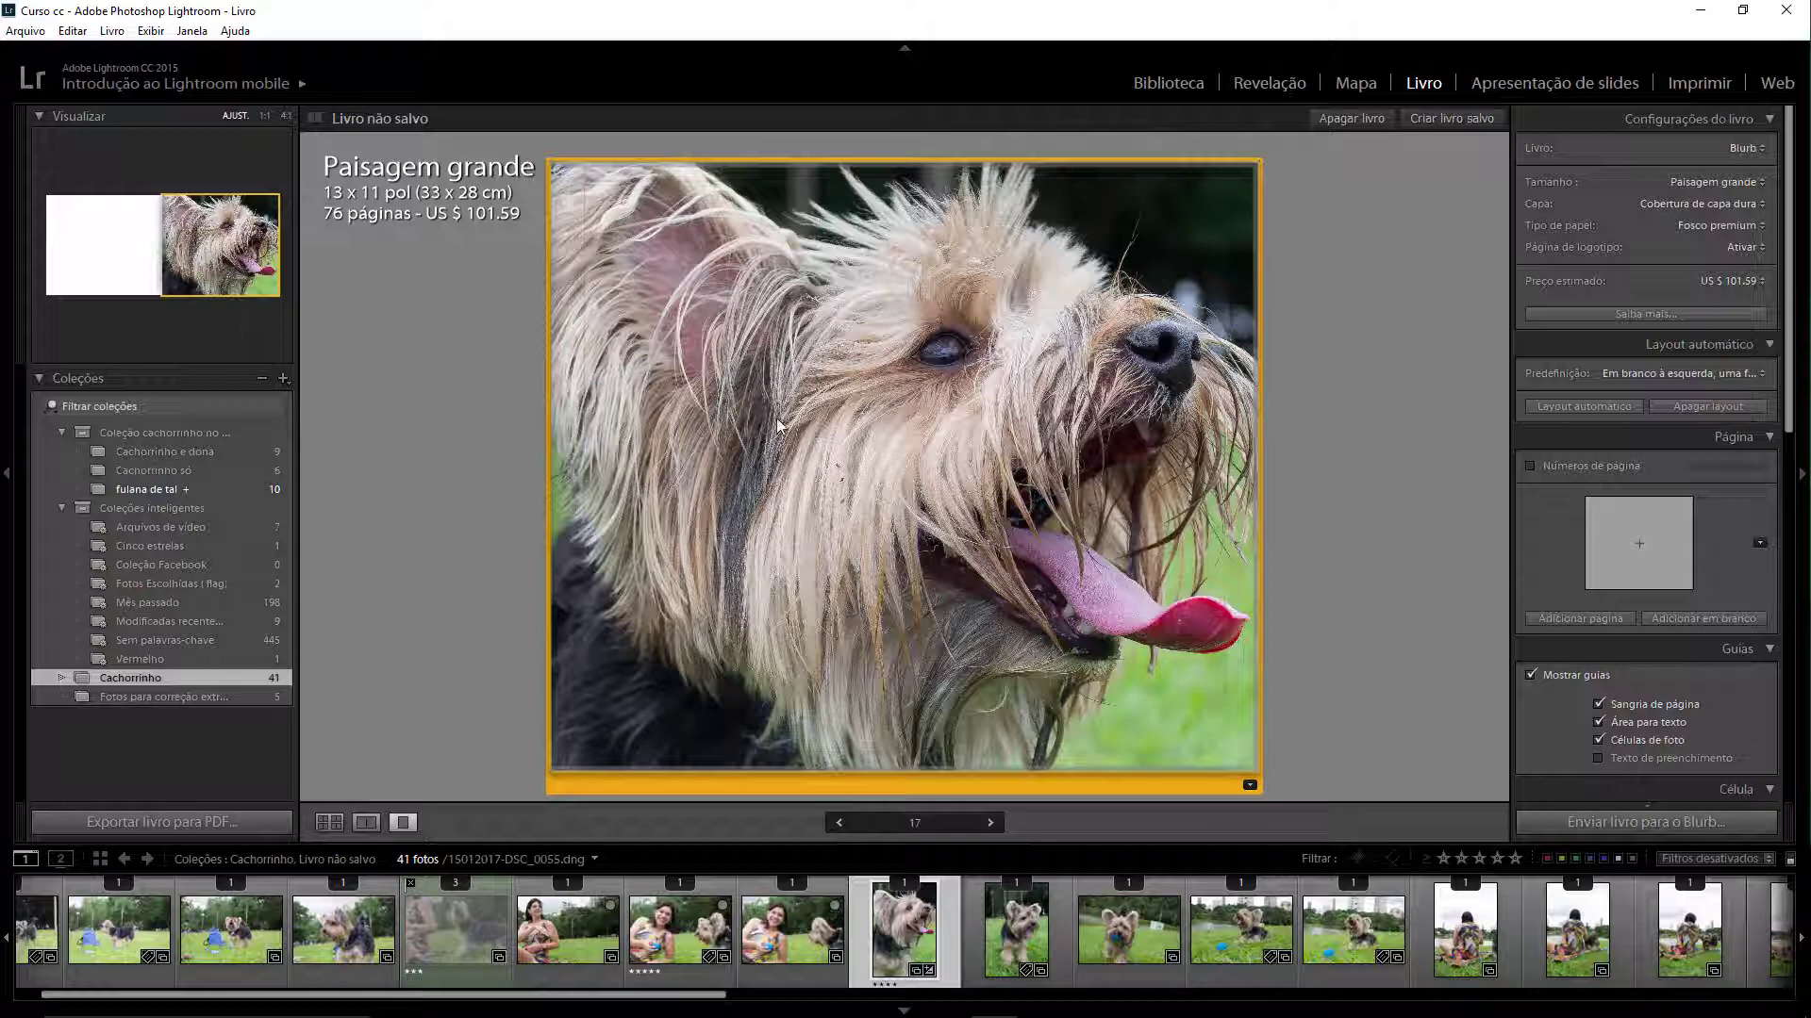
click(1688, 249)
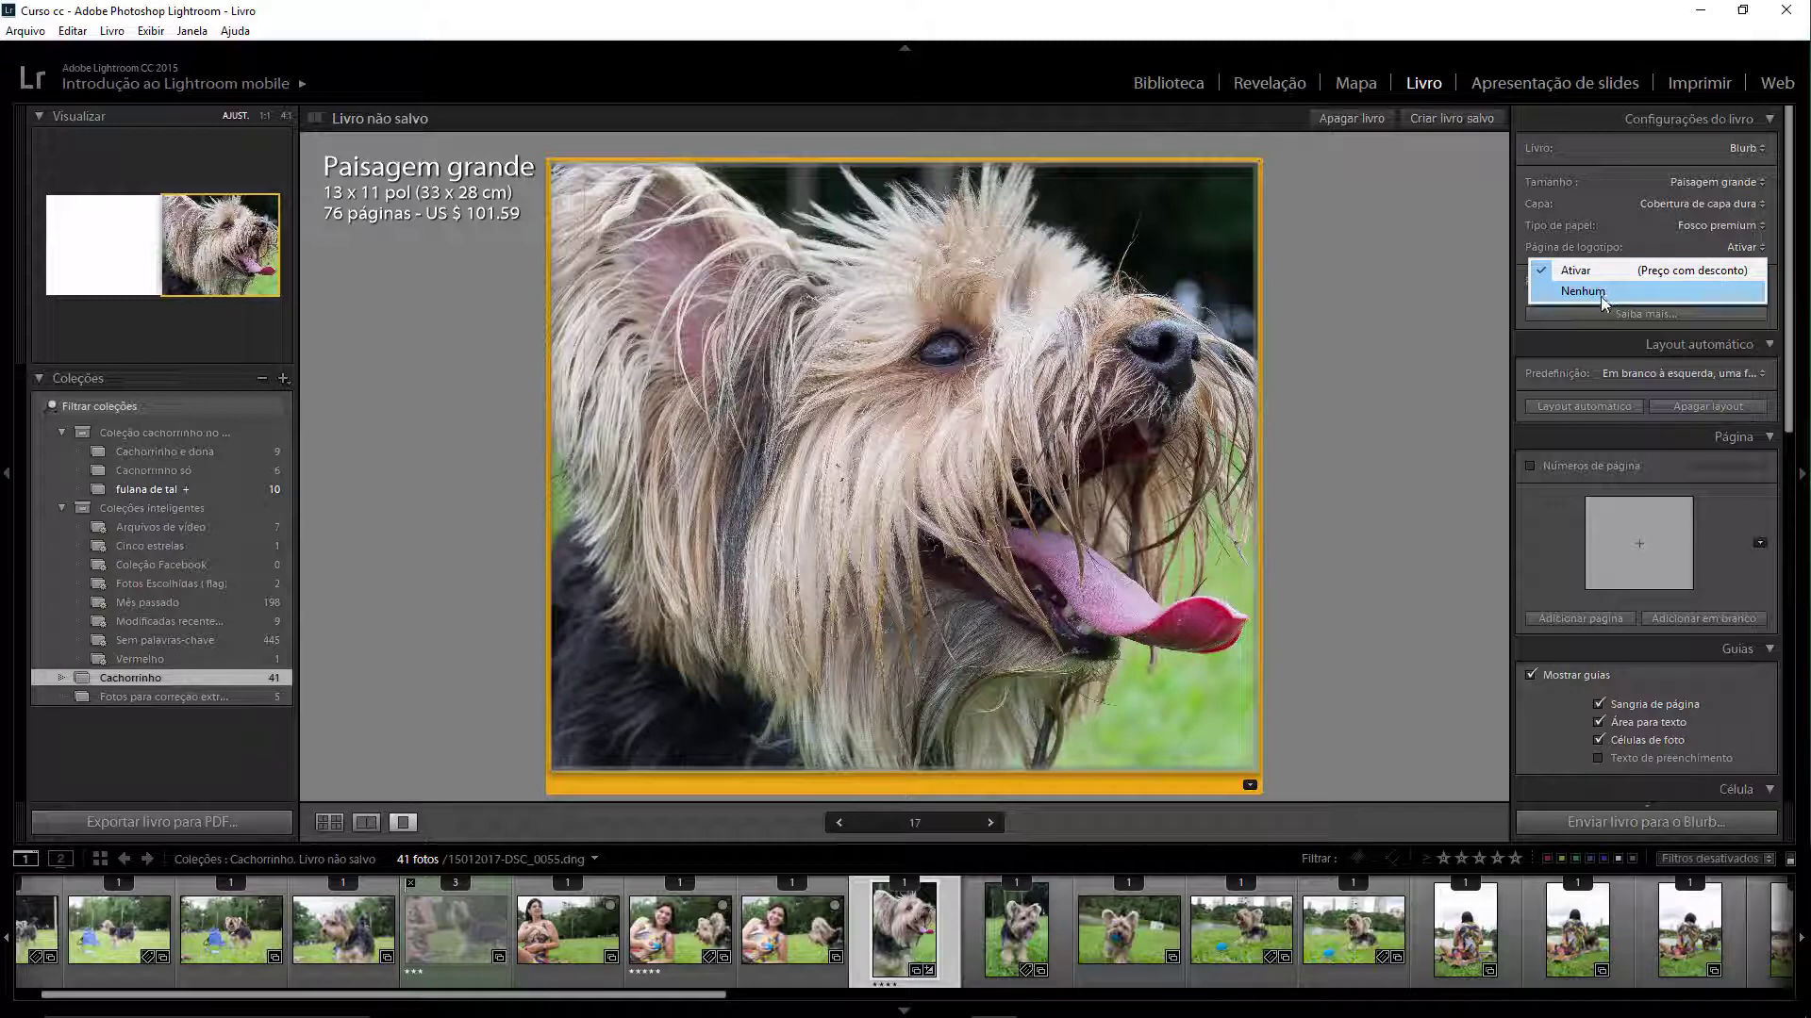
click(1507, 318)
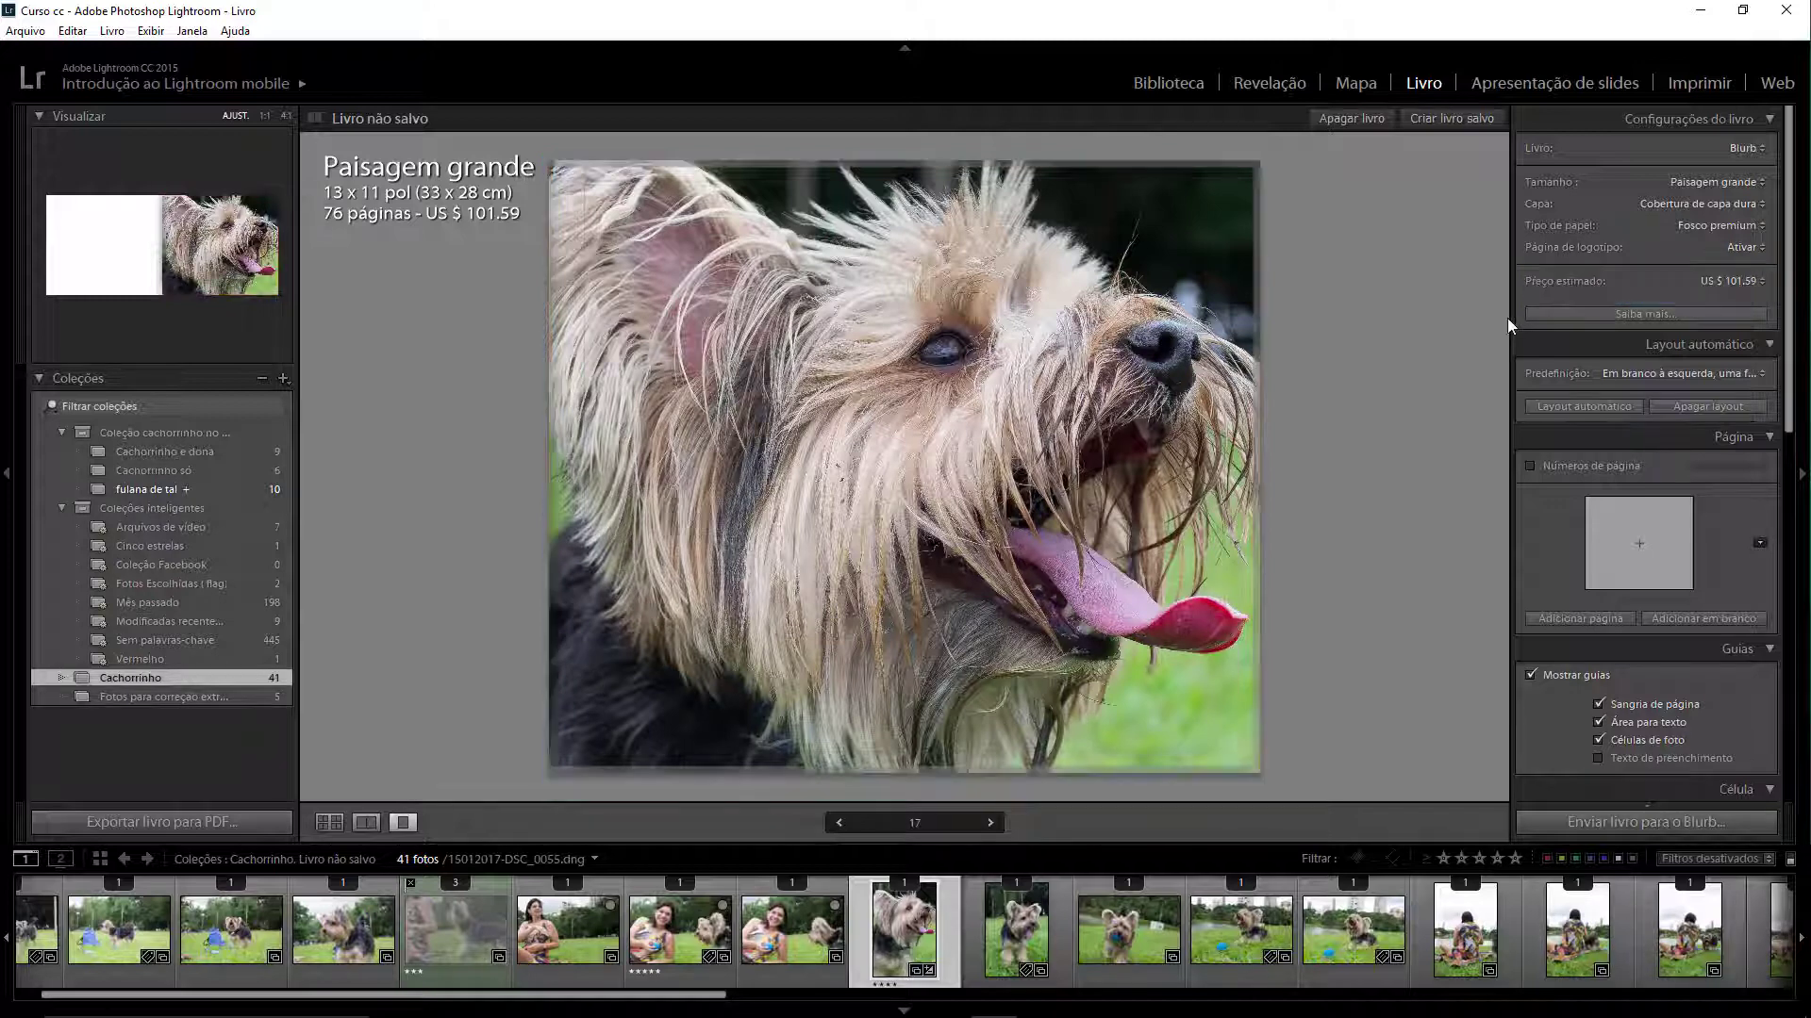
click(1677, 244)
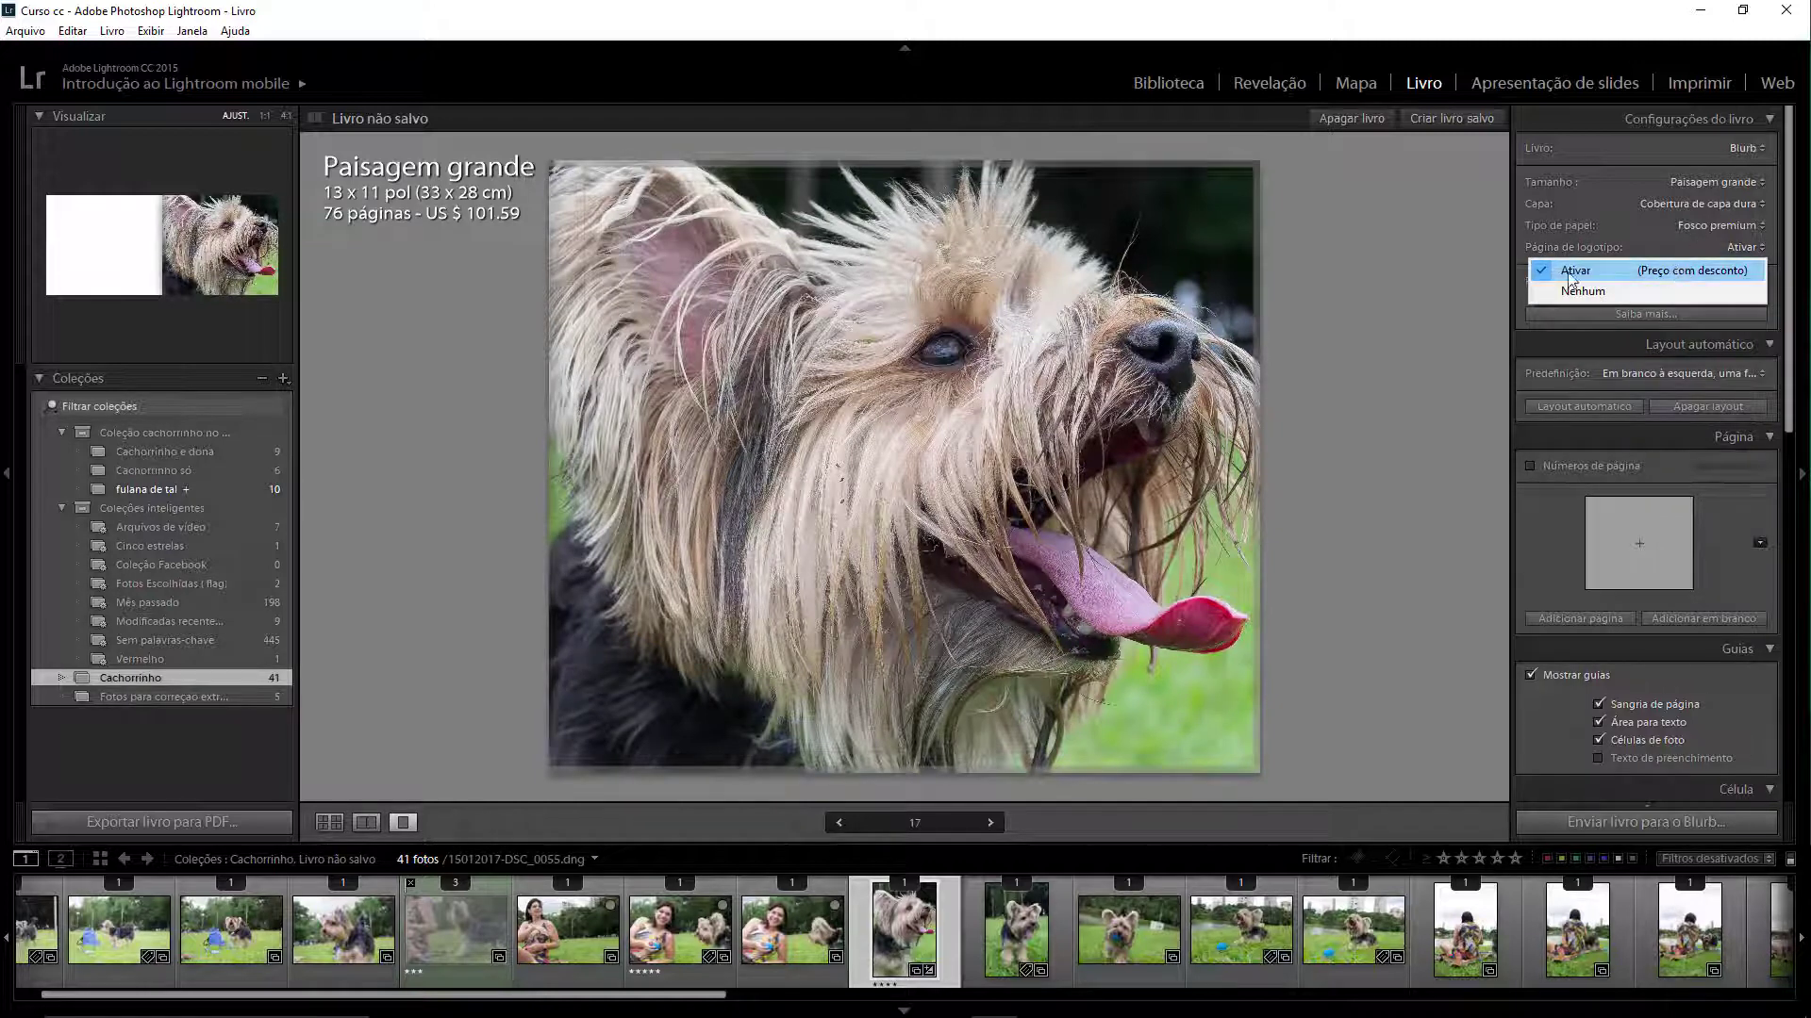
click(1679, 270)
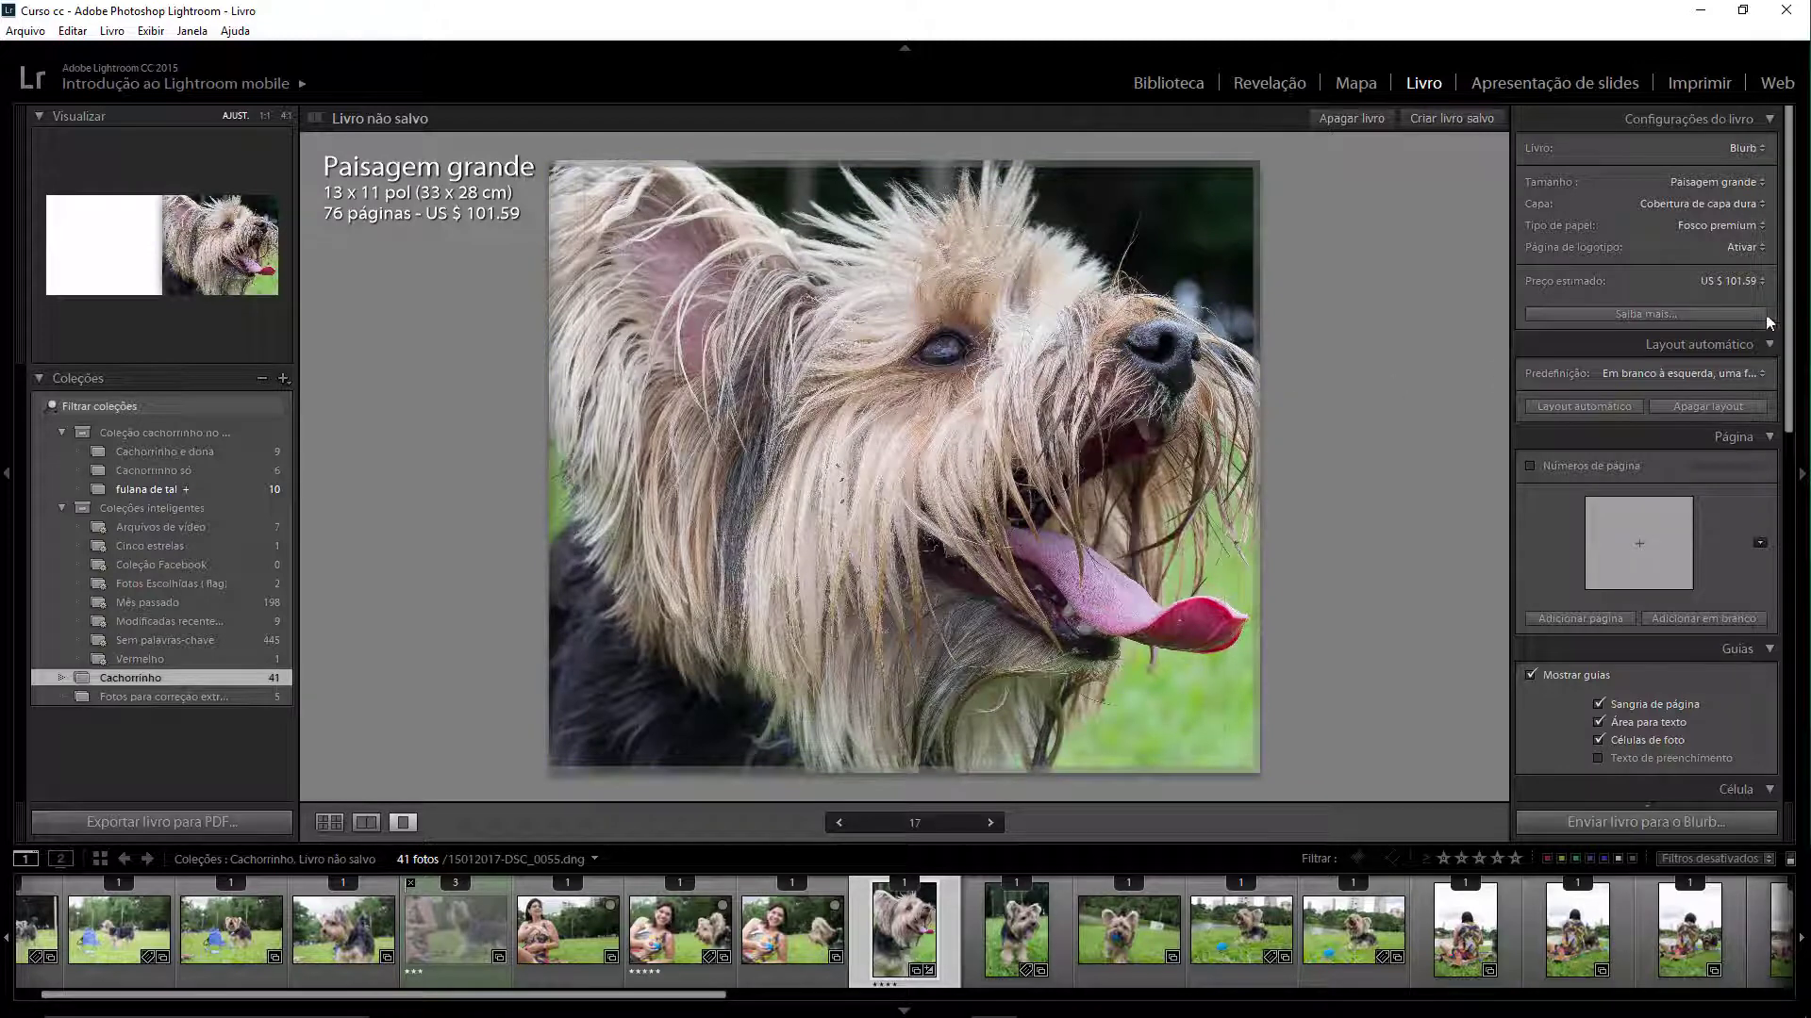
click(1688, 249)
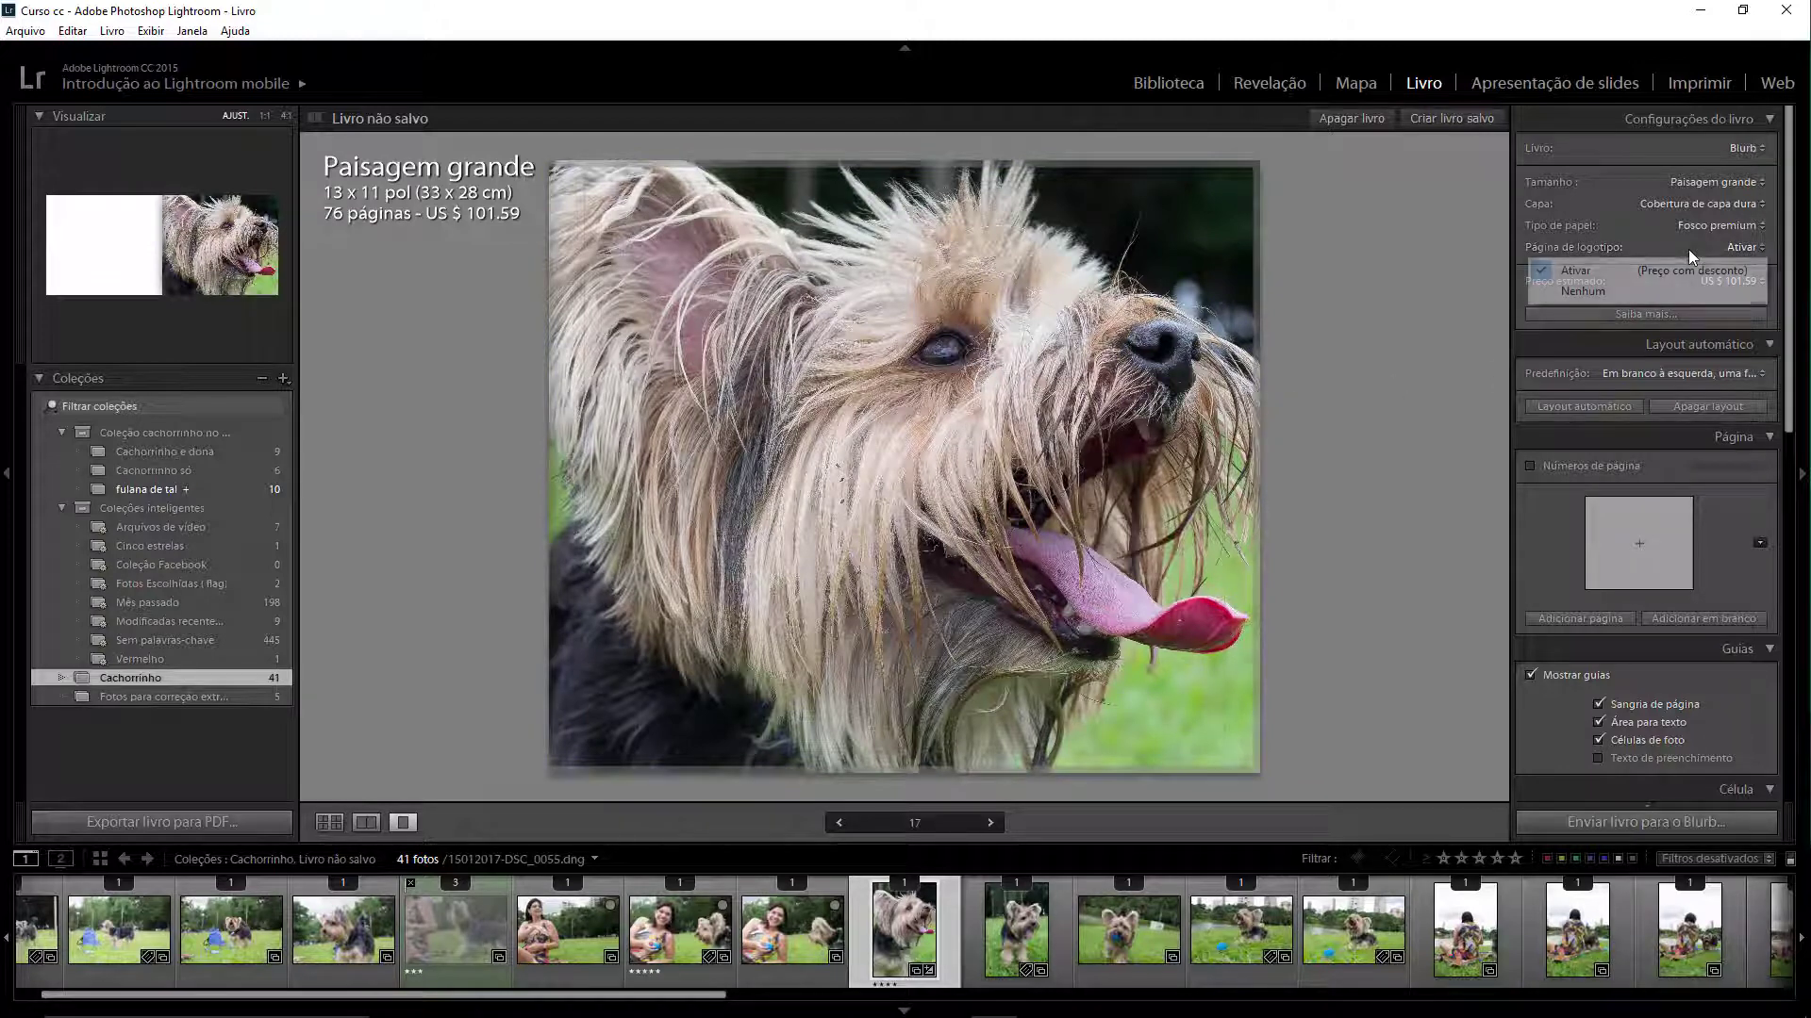
click(1636, 291)
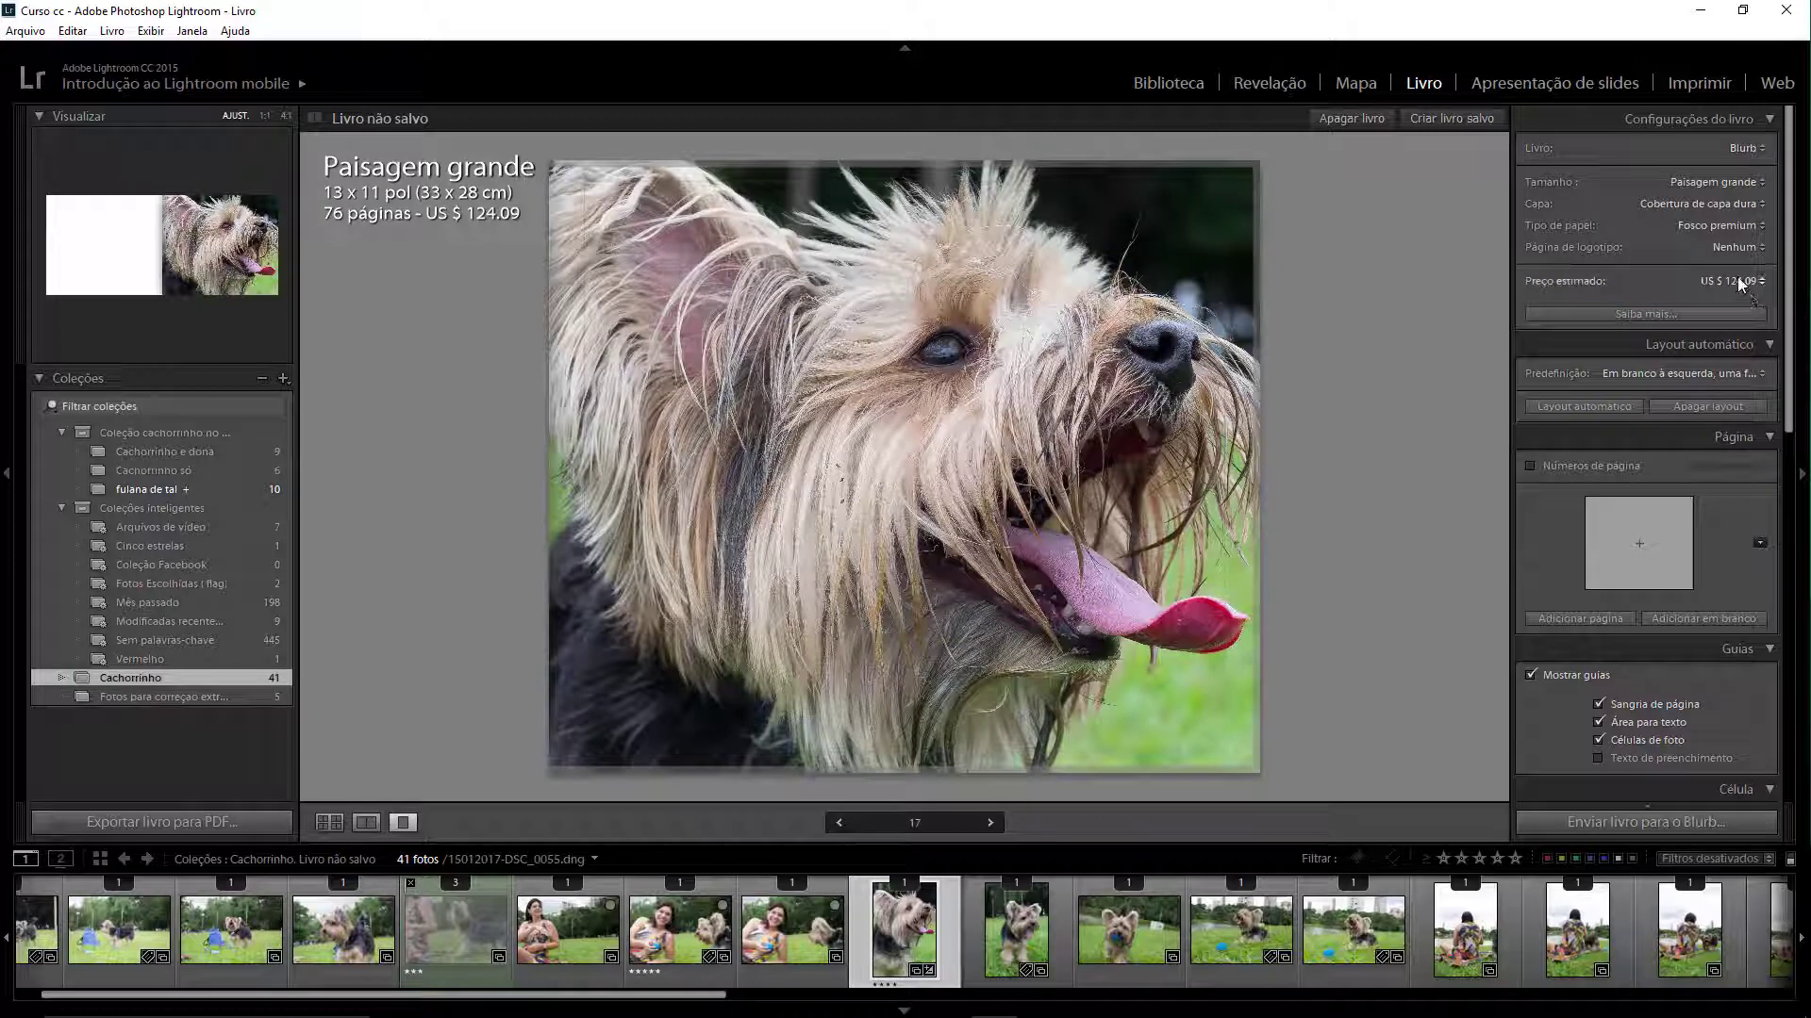
click(1728, 248)
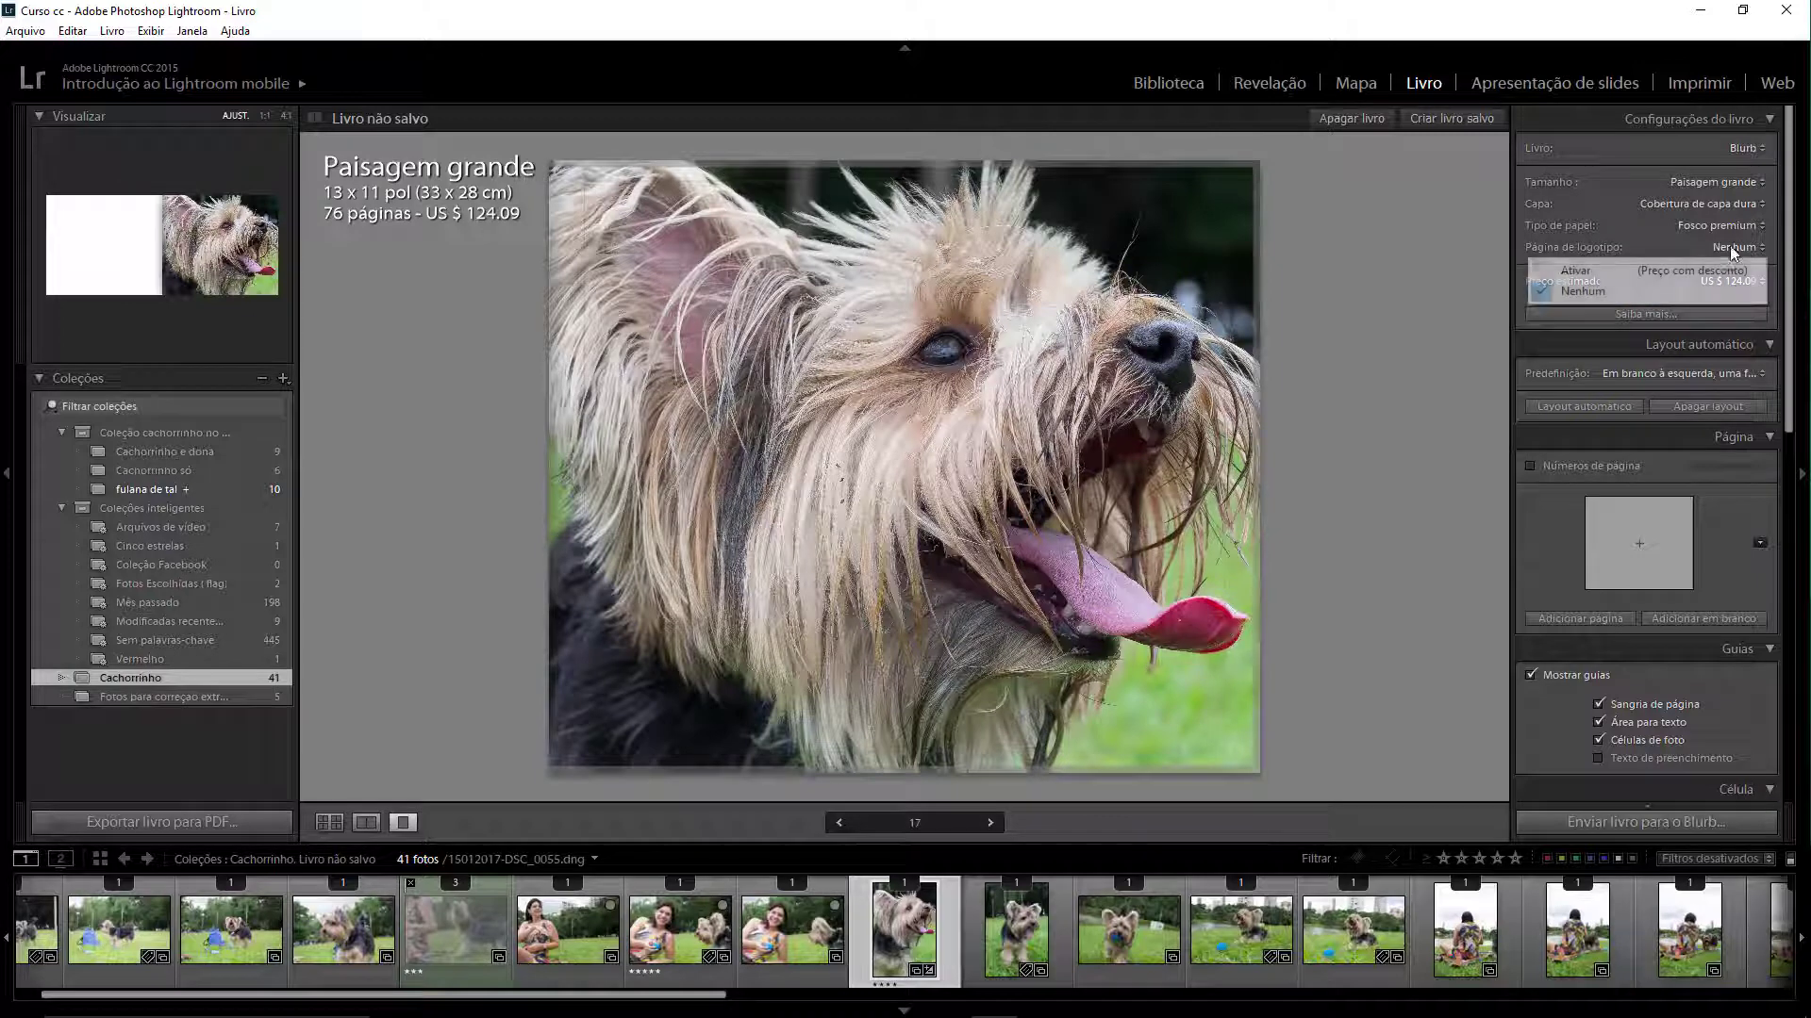
click(1570, 269)
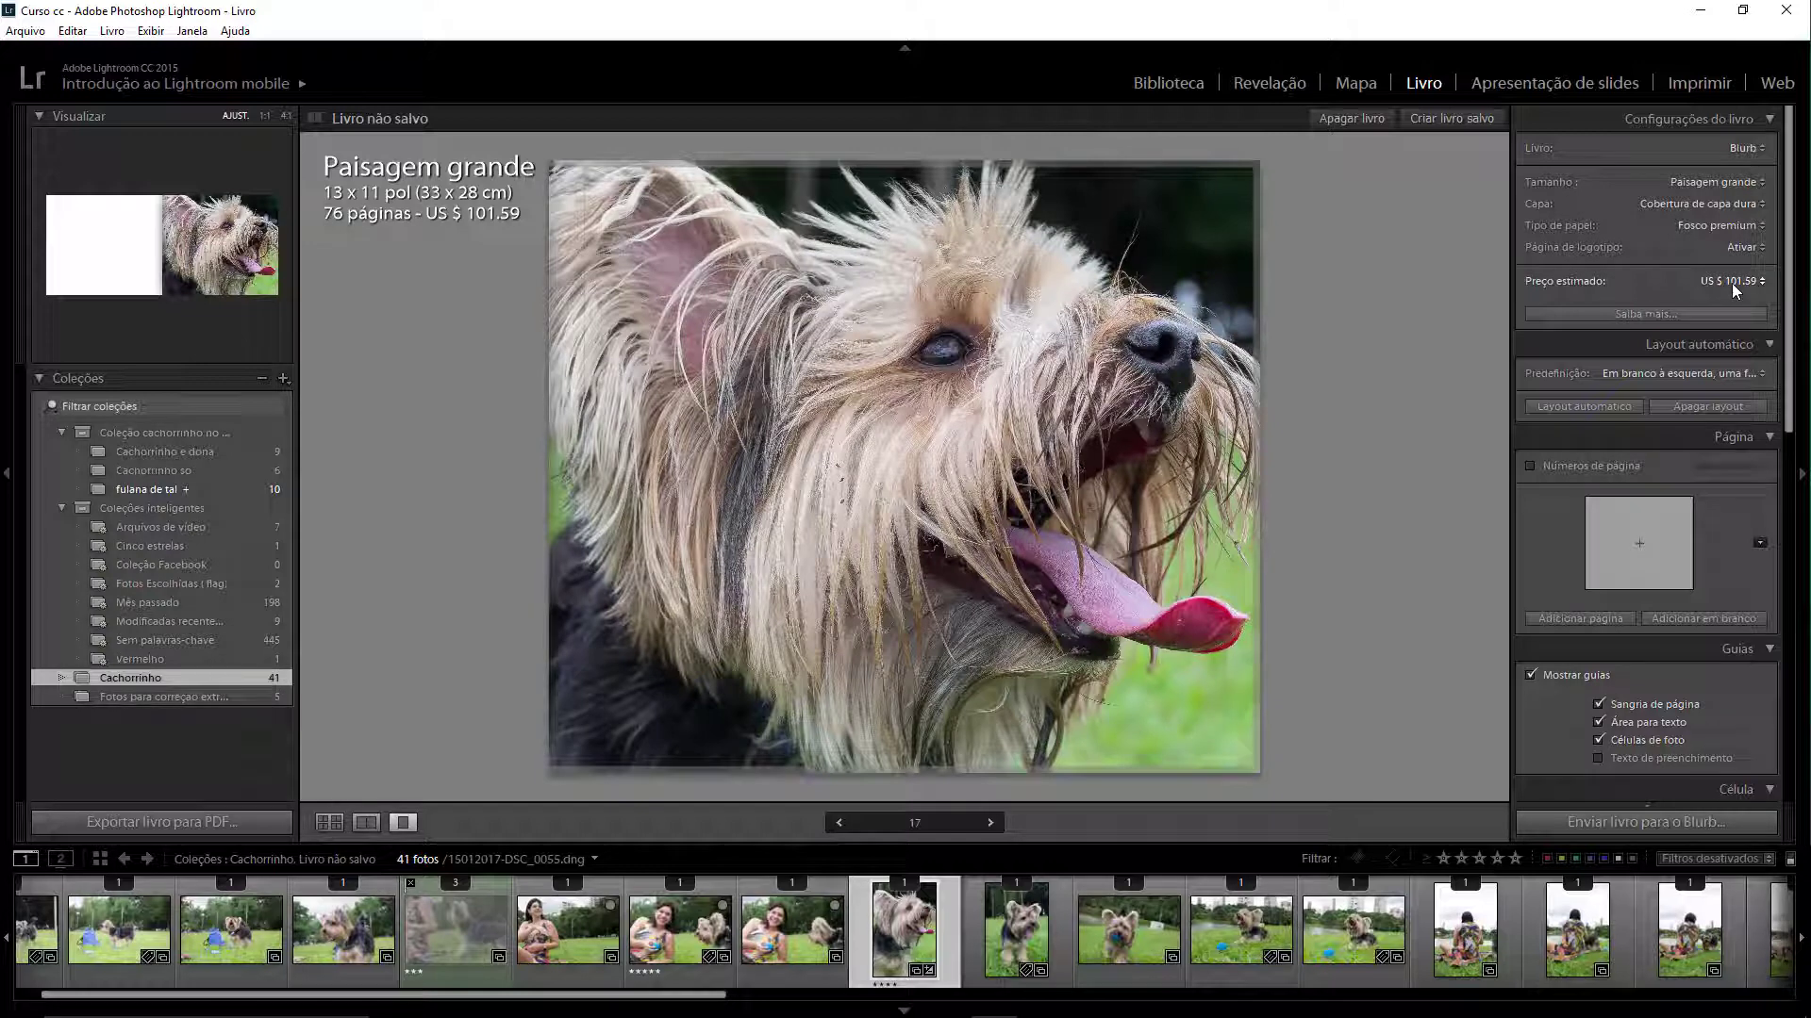
Select page 17's close-up dog photo, then return to the multi-page grid of cover and pages 1–11.
click(1027, 492)
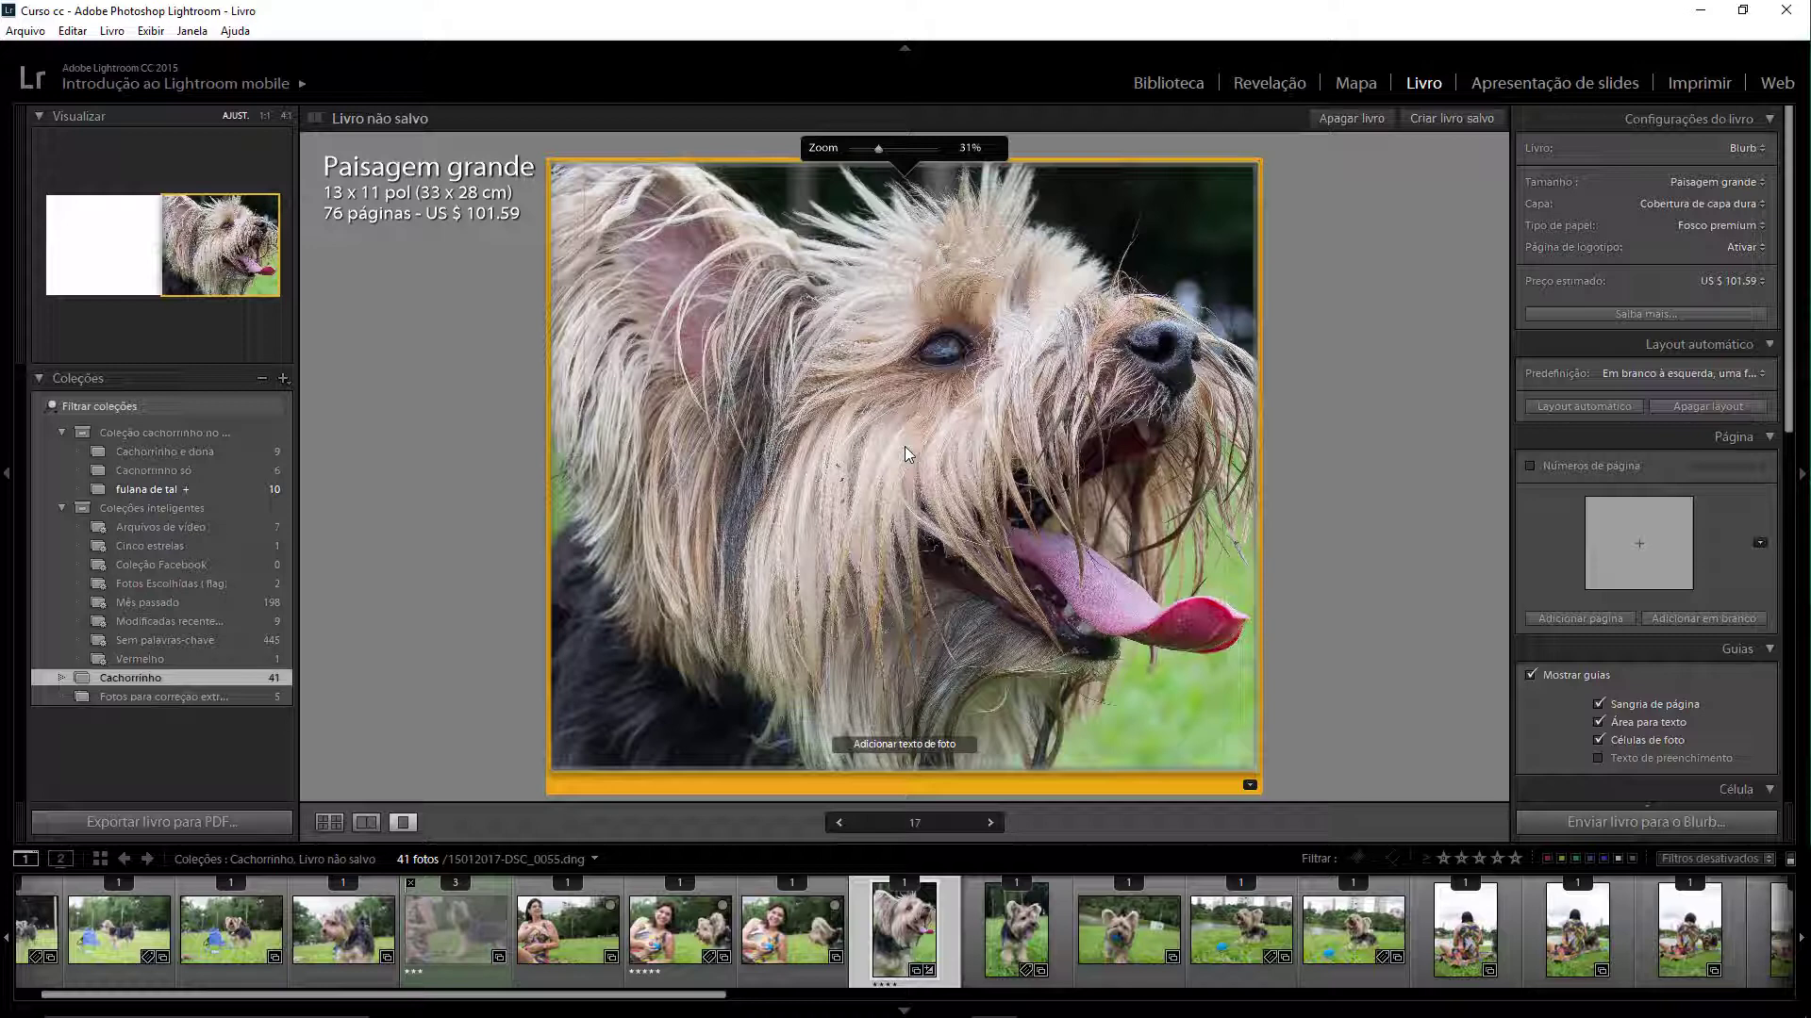
click(322, 820)
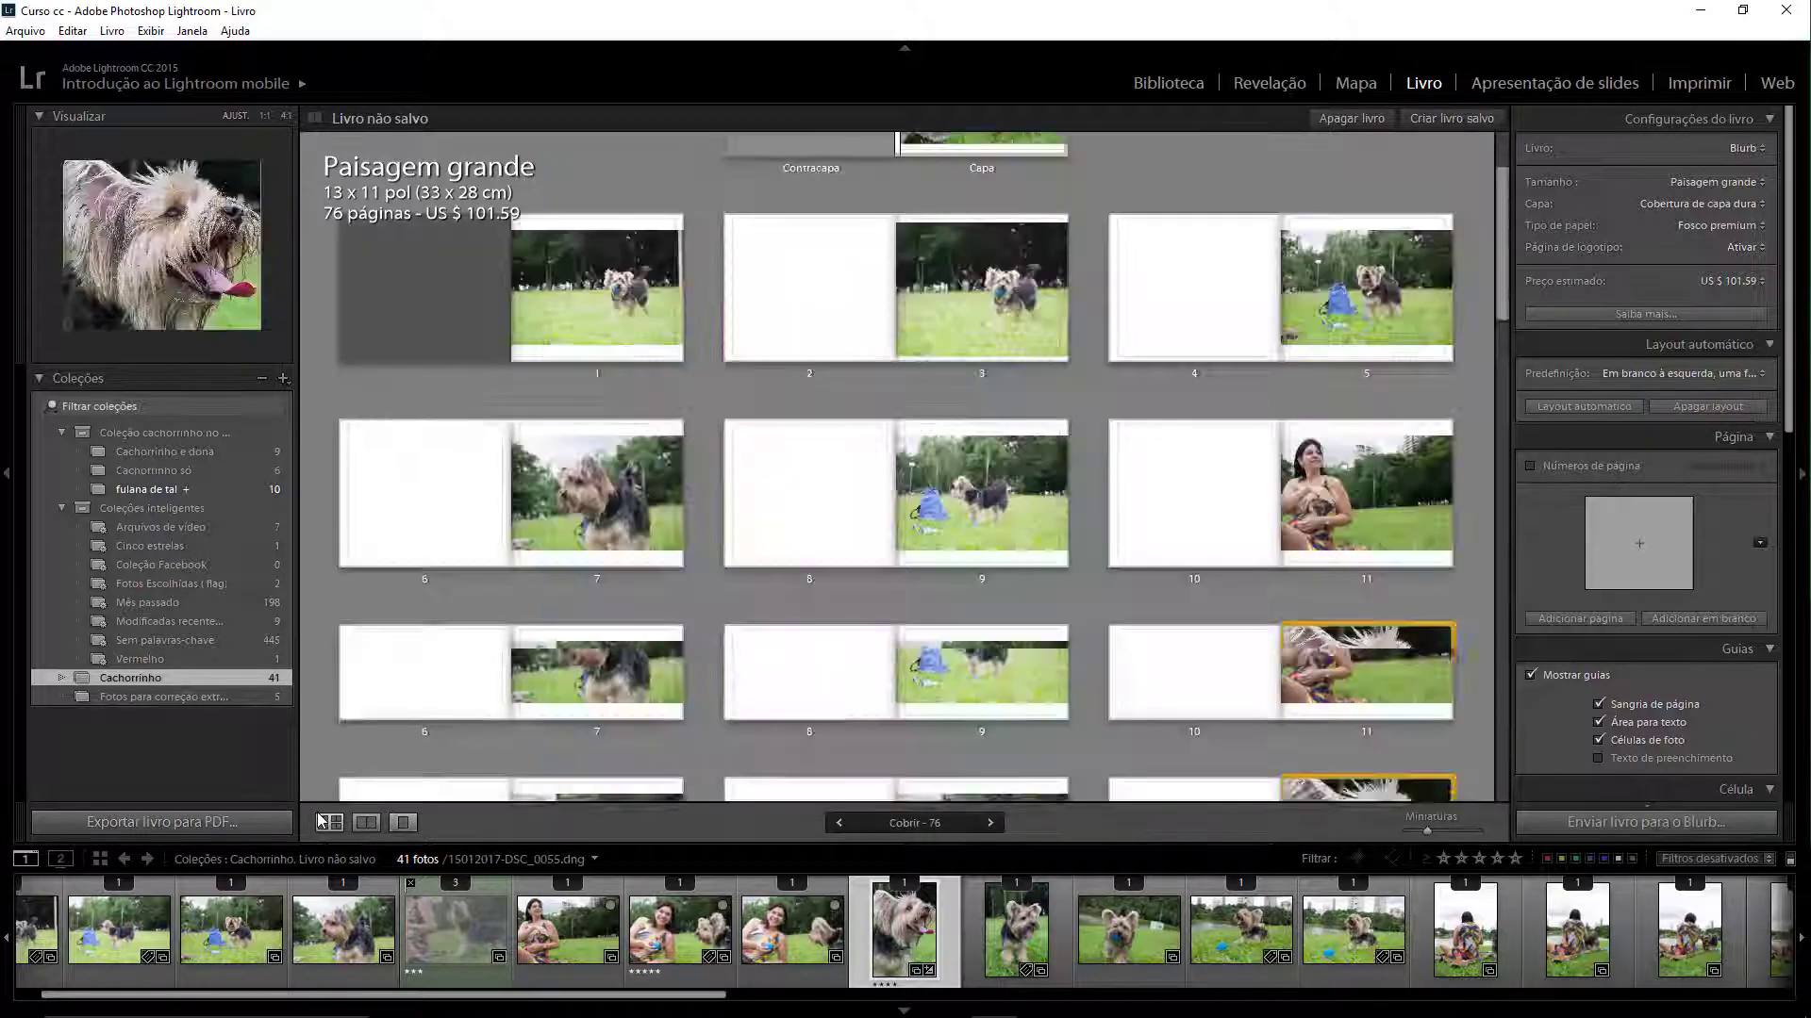